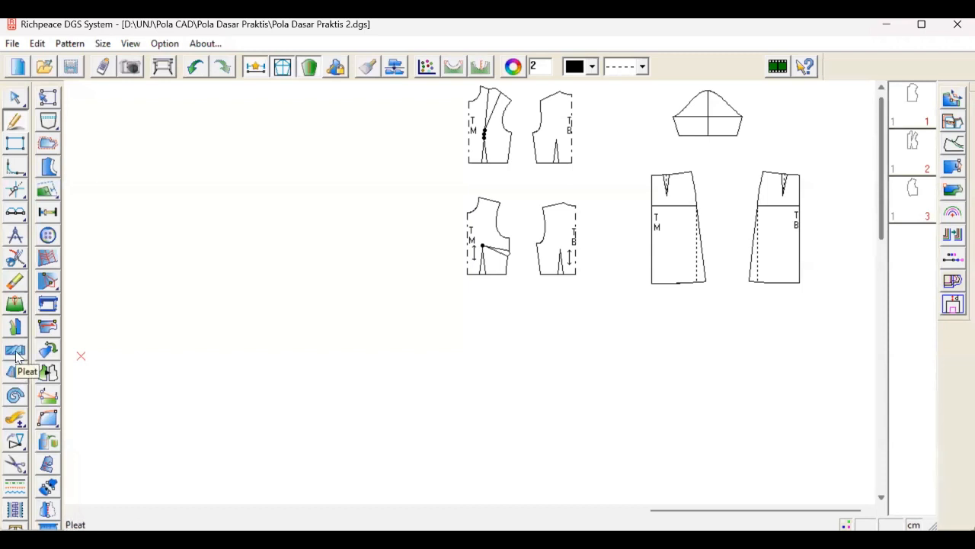
Copy the front and back skirt patterns together into the empty space beside the original blocks
scroll(718, 274, "down", 2)
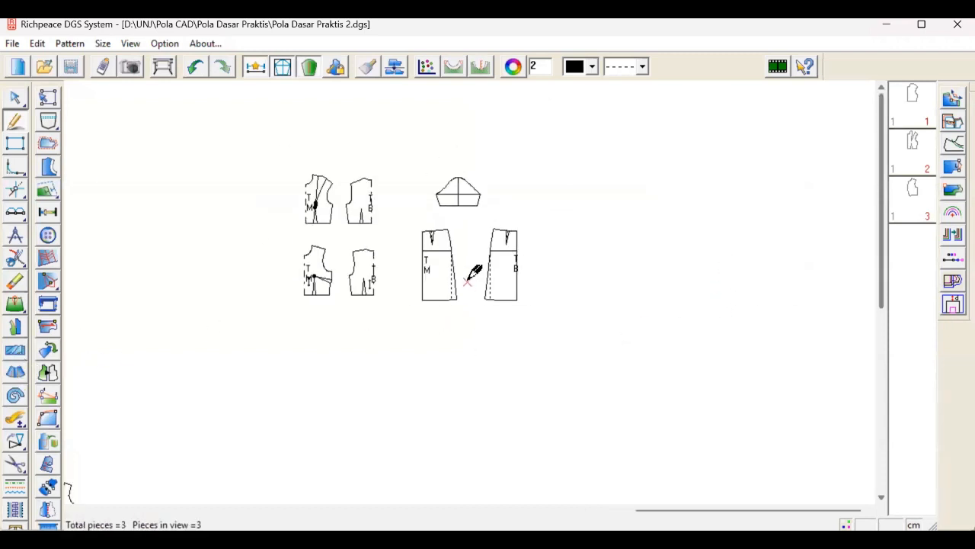
scroll(467, 285, "up", 3)
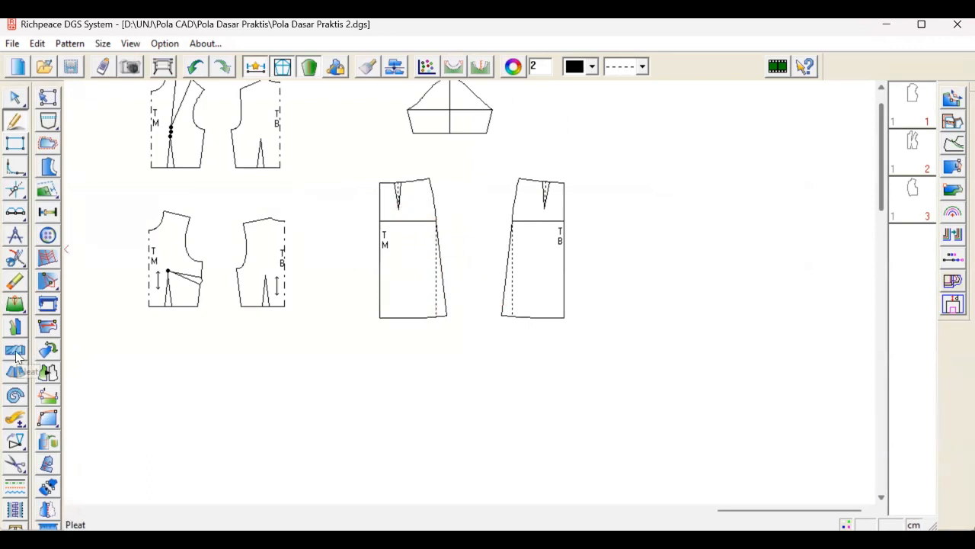
scroll(435, 190, "down", 1)
scroll(470, 295, "up", 1)
scroll(470, 293, "up", 1)
scroll(469, 299, "down", 1)
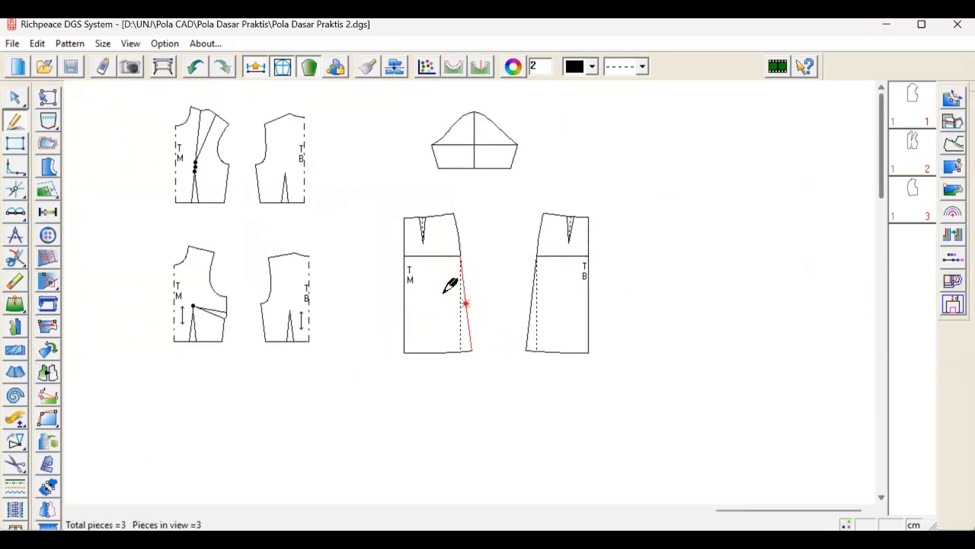
right_click(368, 203)
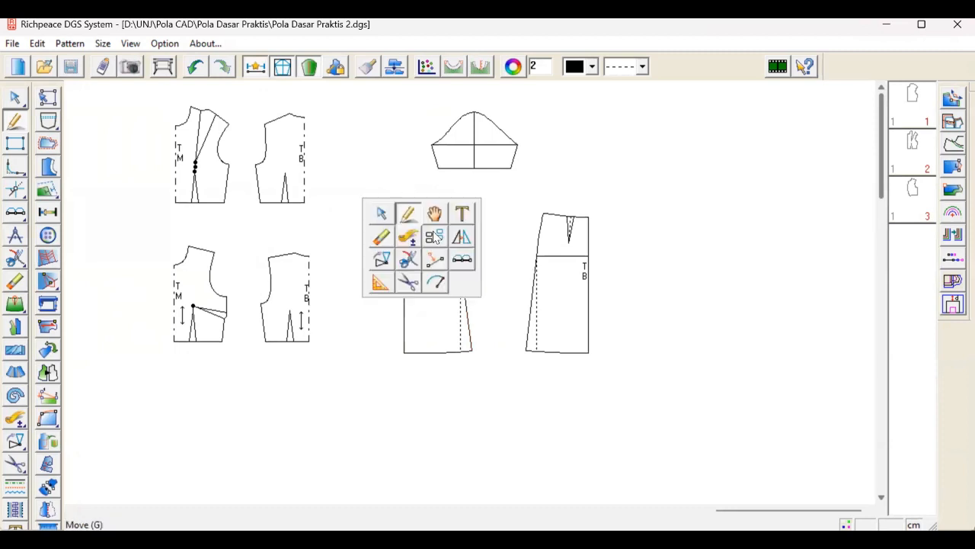
left_click(429, 240)
left_click_drag(386, 203, 641, 385)
right_click(592, 344)
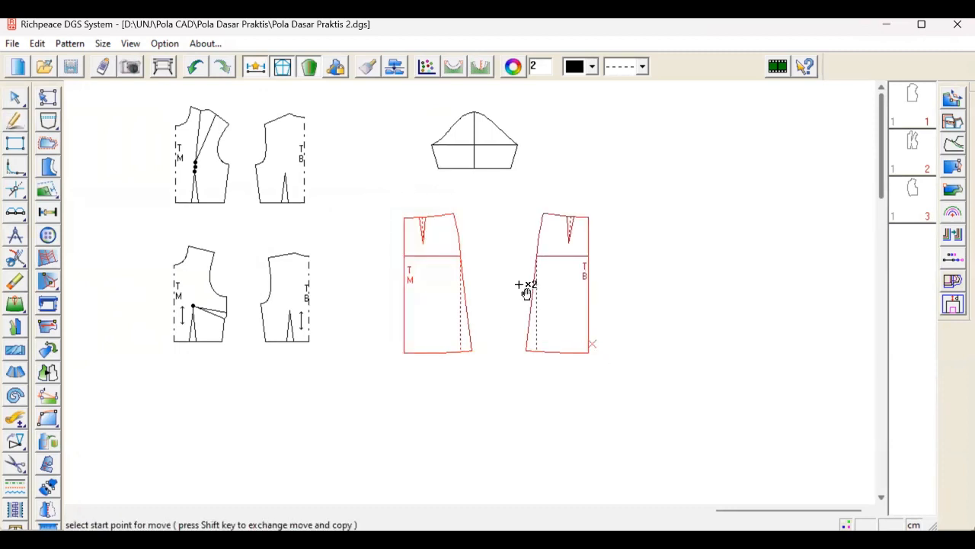
left_click(404, 216)
scroll(471, 283, "down", 2)
left_click(469, 280)
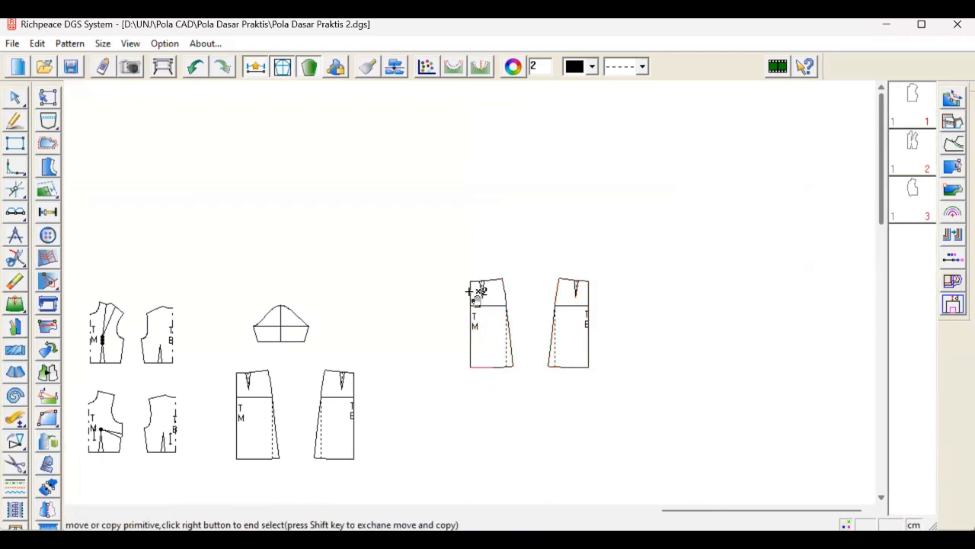
Join the copied front skirt's side seam segments into one line and its hem segments into another
scroll(475, 290, "up", 4)
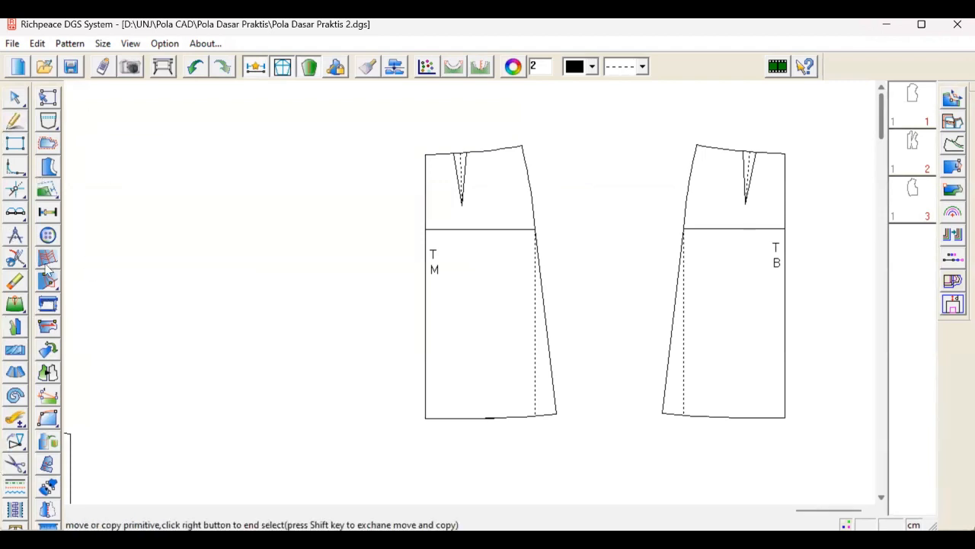
right_click(17, 471)
key("shift+c")
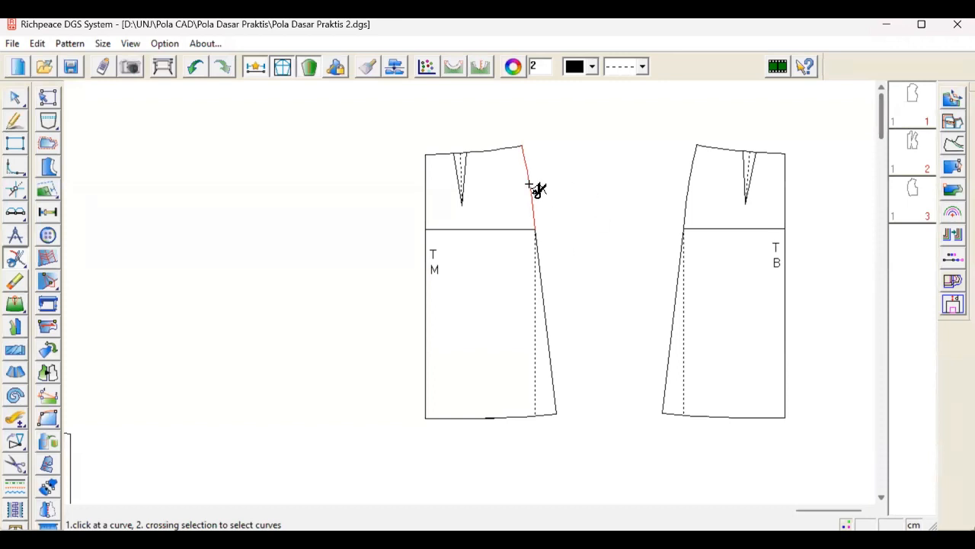
left_click(552, 300)
right_click(618, 274)
left_click(451, 419)
right_click(578, 458)
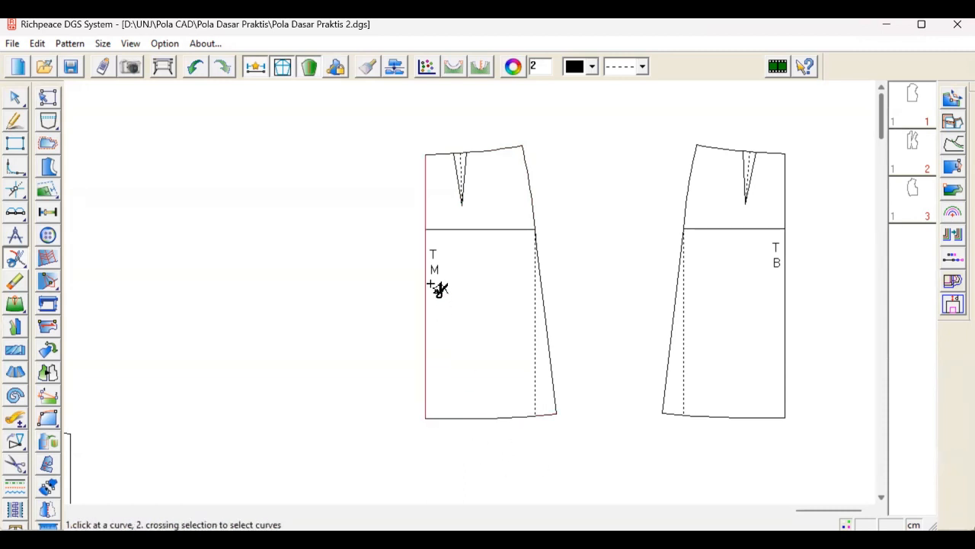
Try a Pleat spread of 4 pleats on the front skirt, fixing the waist at the side seam and the hem at center front
left_click(14, 352)
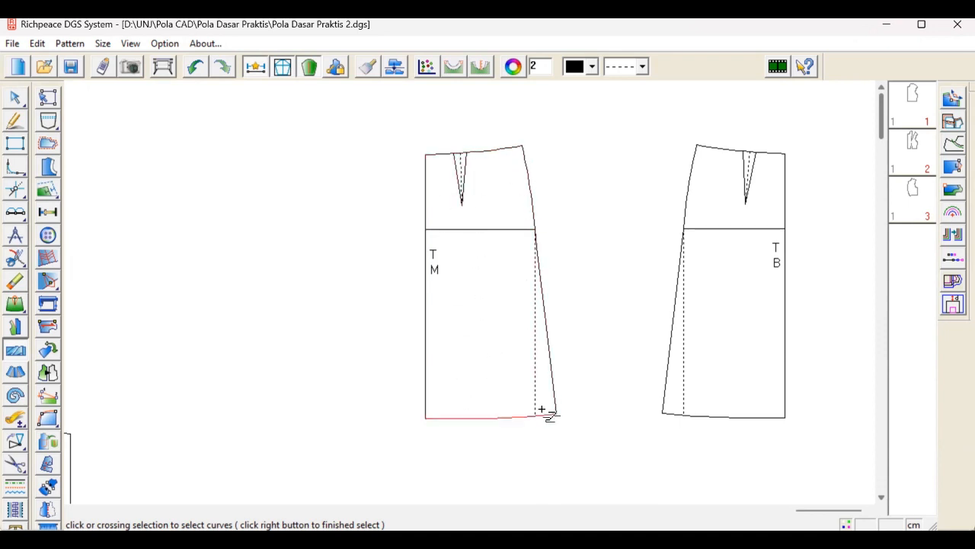
left_click(426, 204)
left_click(532, 204)
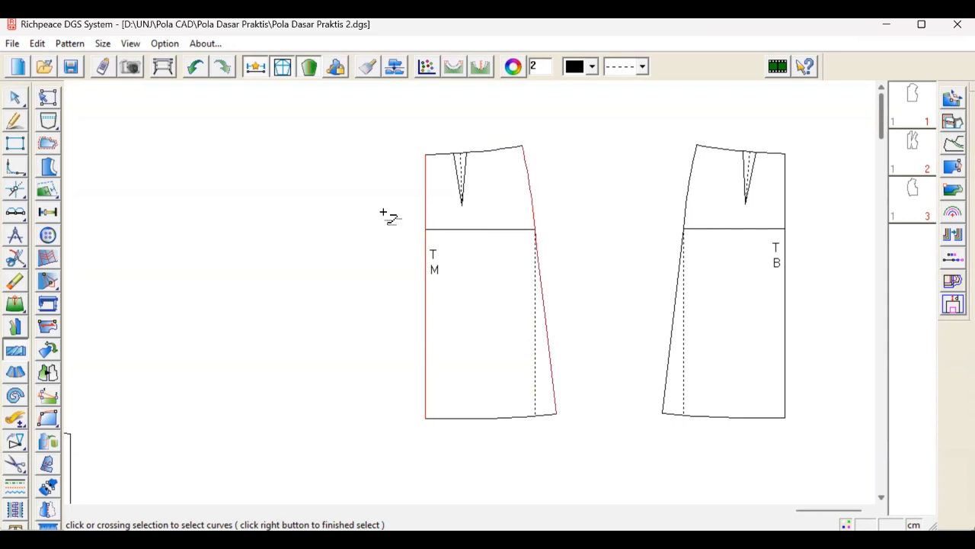
right_click(578, 172)
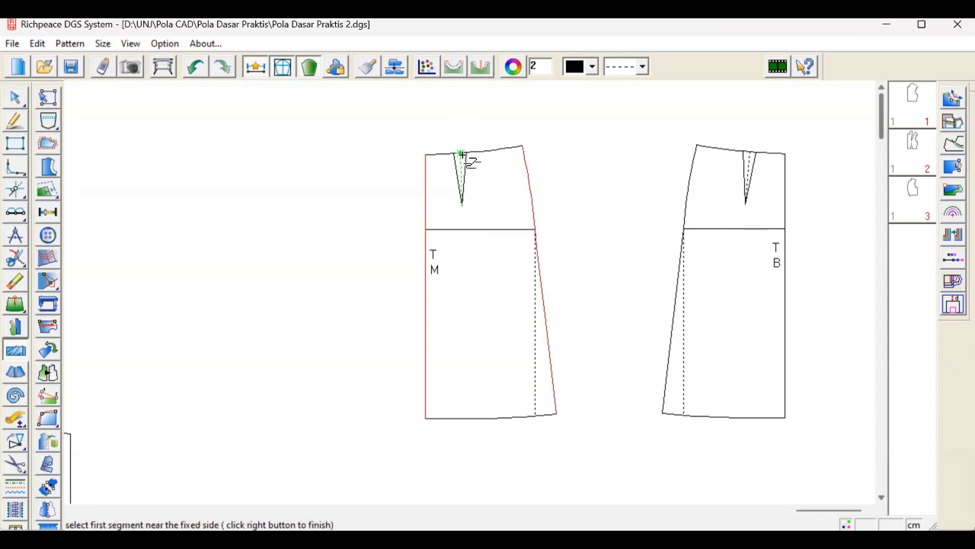
left_click(492, 150)
left_click(478, 418)
right_click(478, 418)
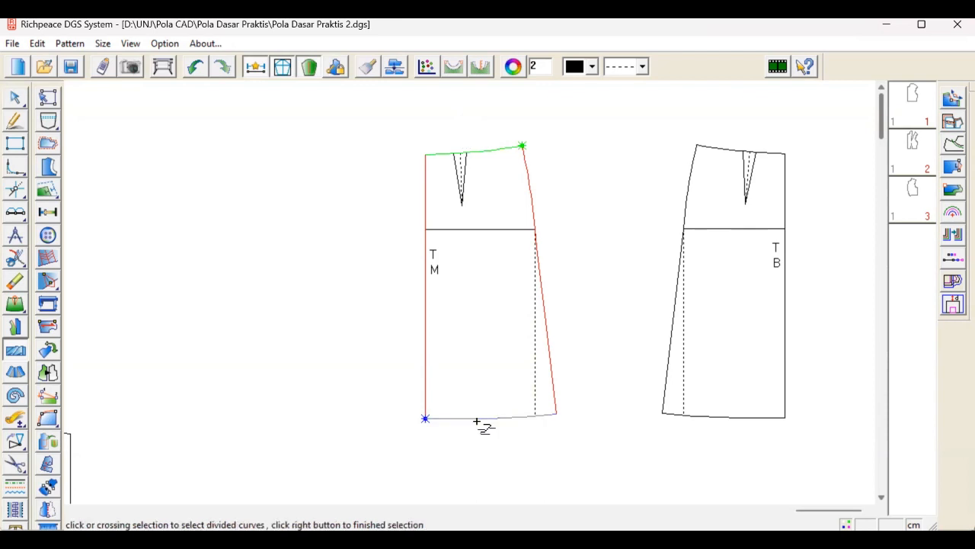
right_click(576, 162)
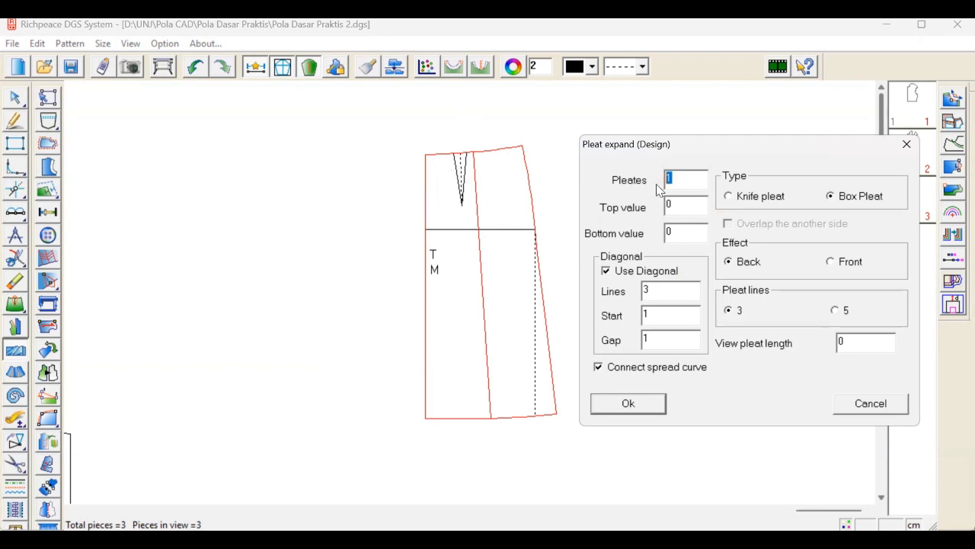
type("4")
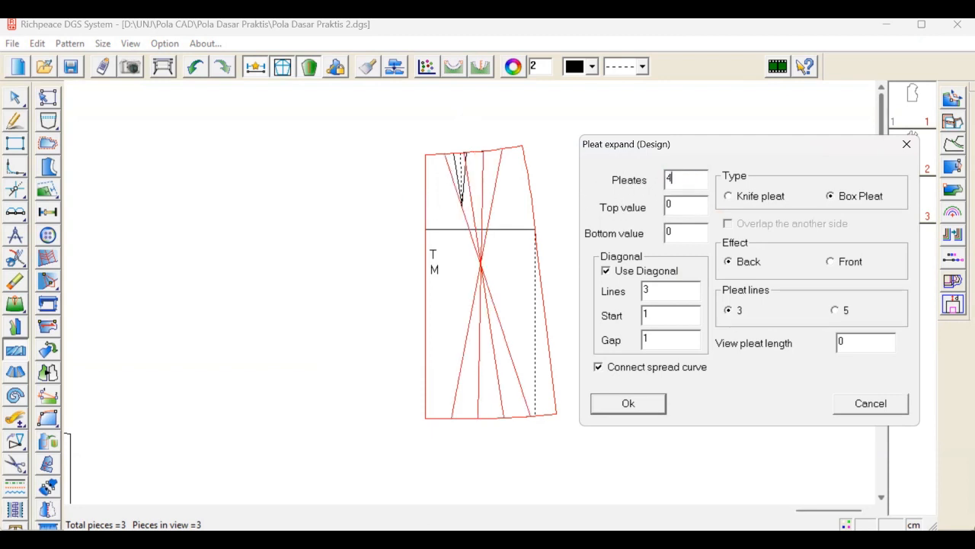
left_click(906, 144)
Preview 4 box pleats on the front skirt with the waist and hem both fixed at the side seam, and discard them
scroll(492, 277, "up", 3)
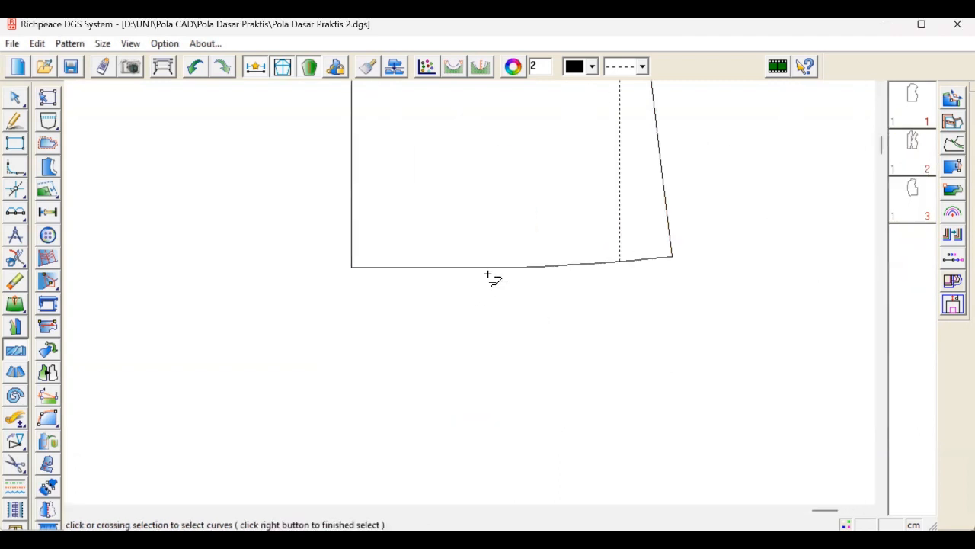
scroll(503, 282, "down", 5)
scroll(465, 236, "up", 2)
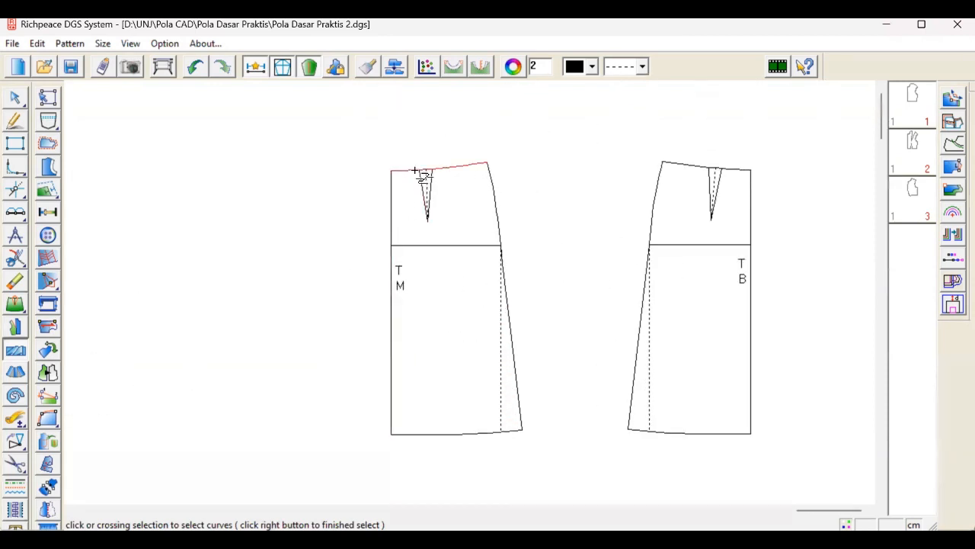
left_click(392, 216)
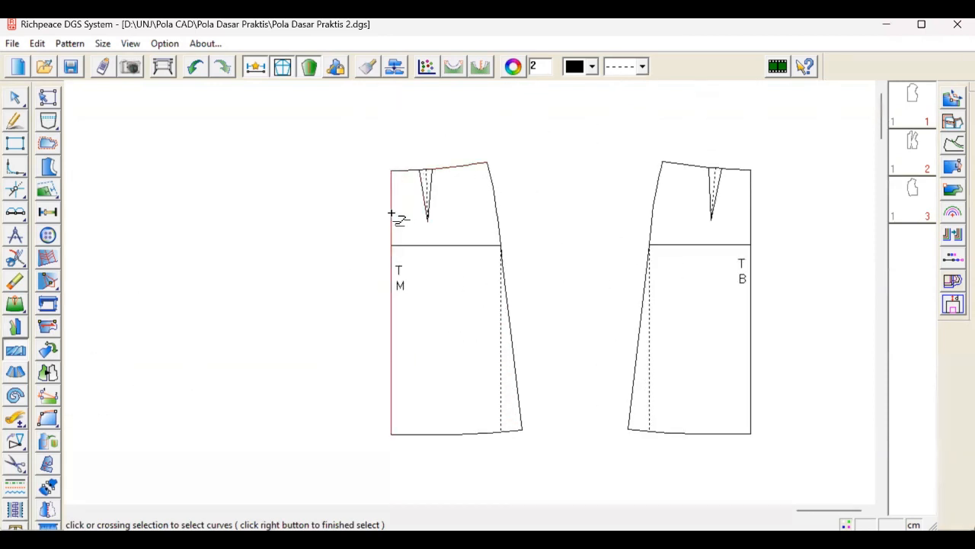
right_click(543, 208)
left_click(457, 166)
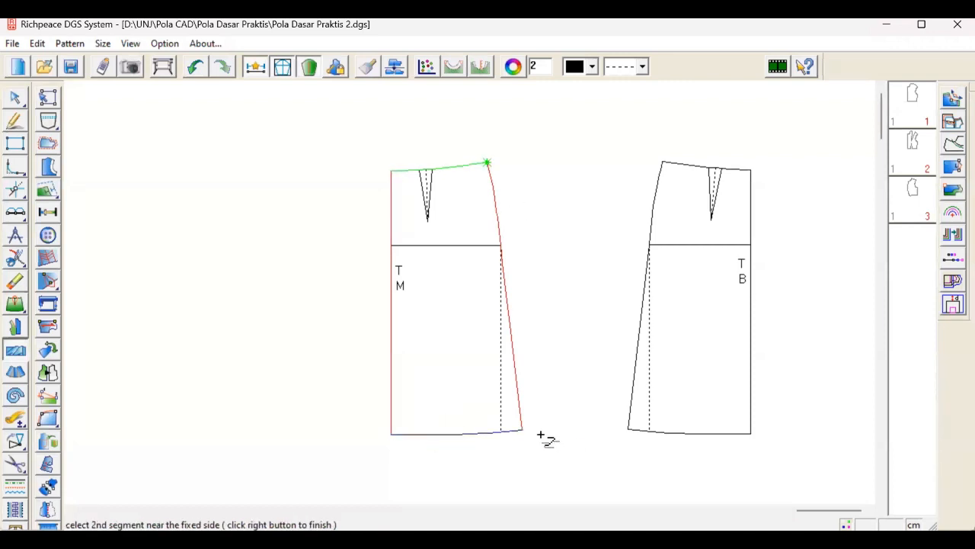
left_click(515, 430)
right_click(557, 242)
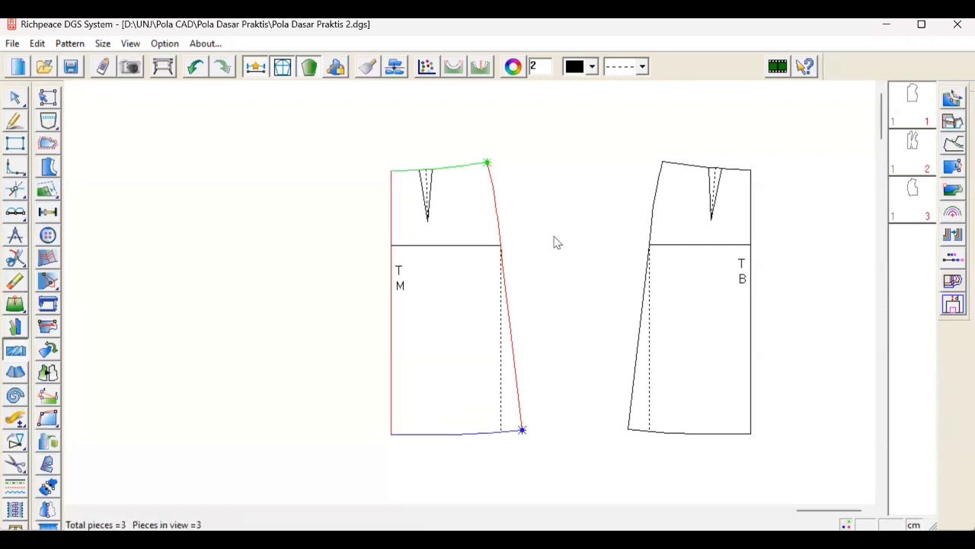
left_click_drag(499, 145, 757, 162)
type("4")
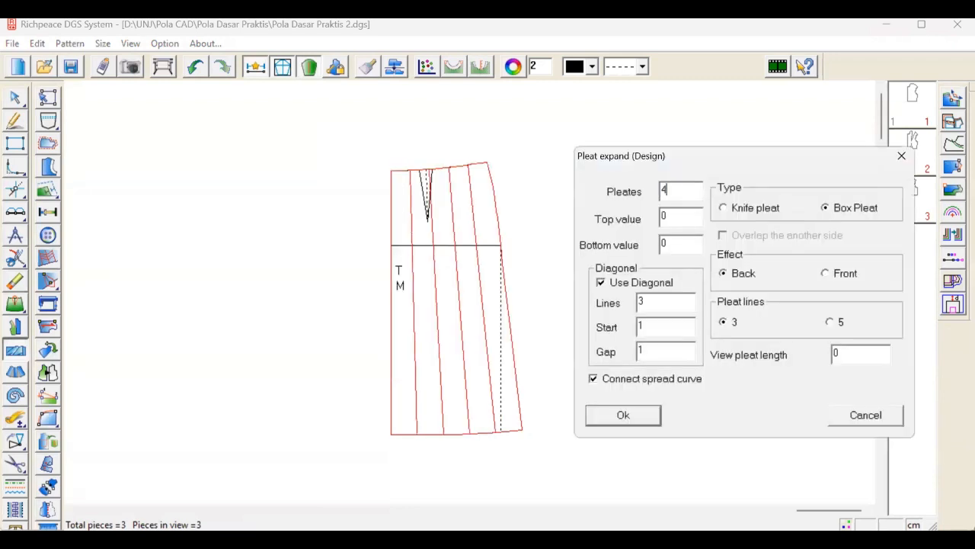
left_click(902, 159)
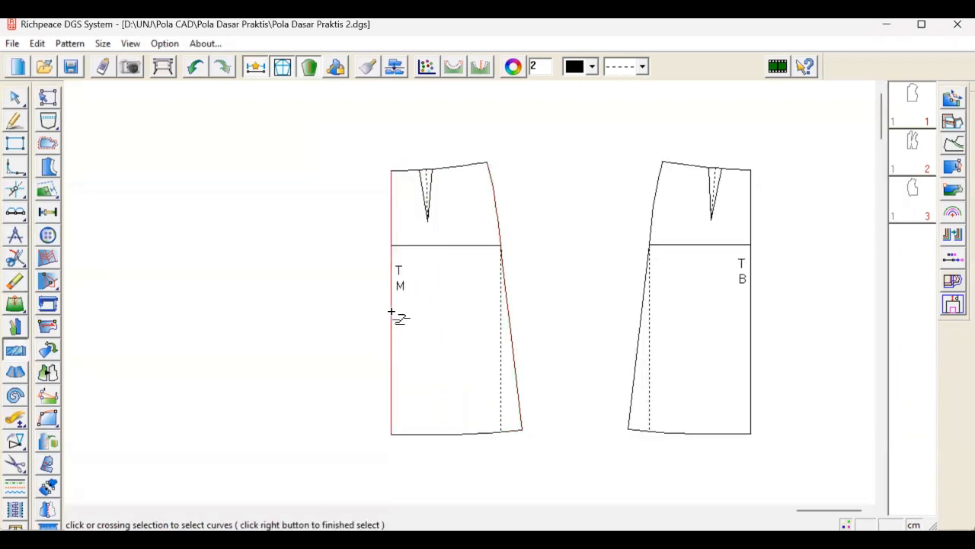
Try the 4-pleat spread again with opposite fixed ends, waist at the side seam and hem at center front
left_click(500, 226)
right_click(566, 199)
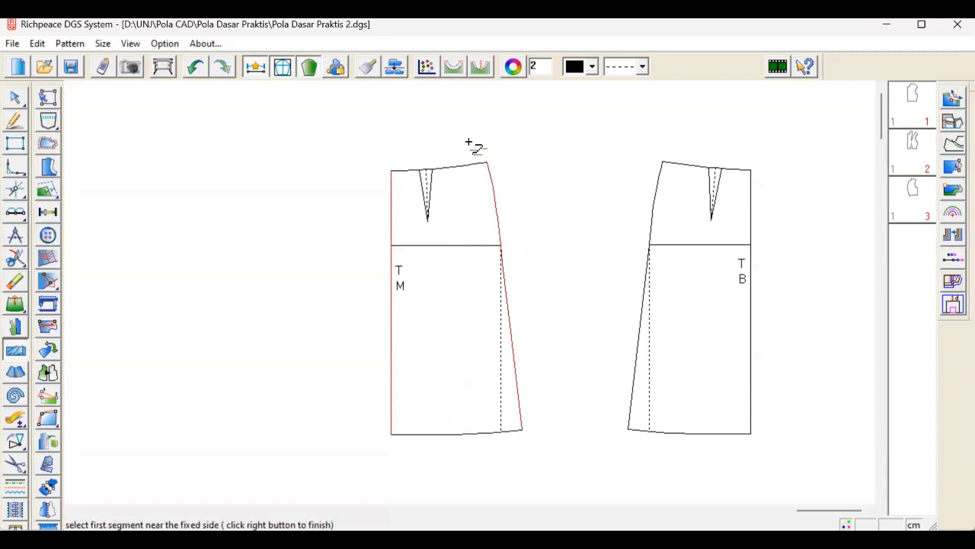
left_click(485, 163)
left_click(468, 167)
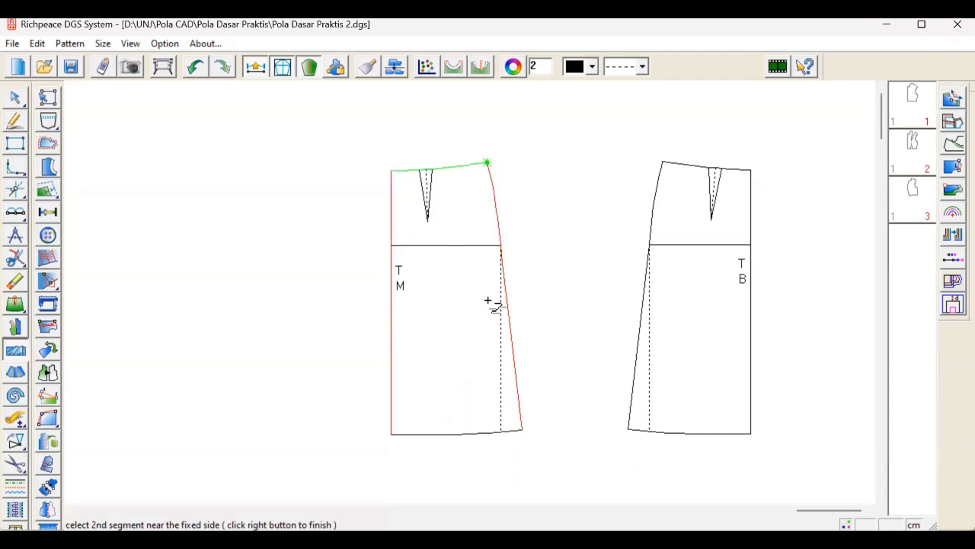
left_click(390, 436)
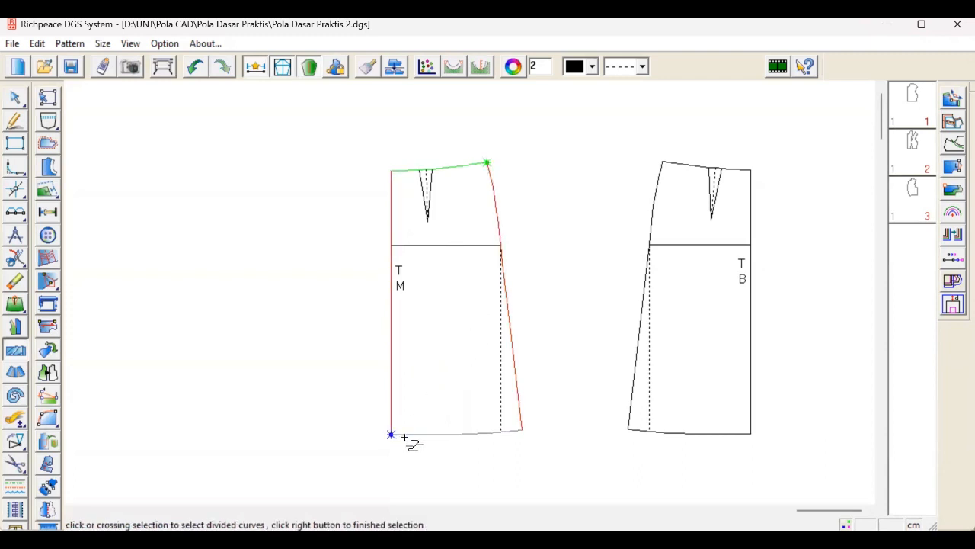
right_click(570, 146)
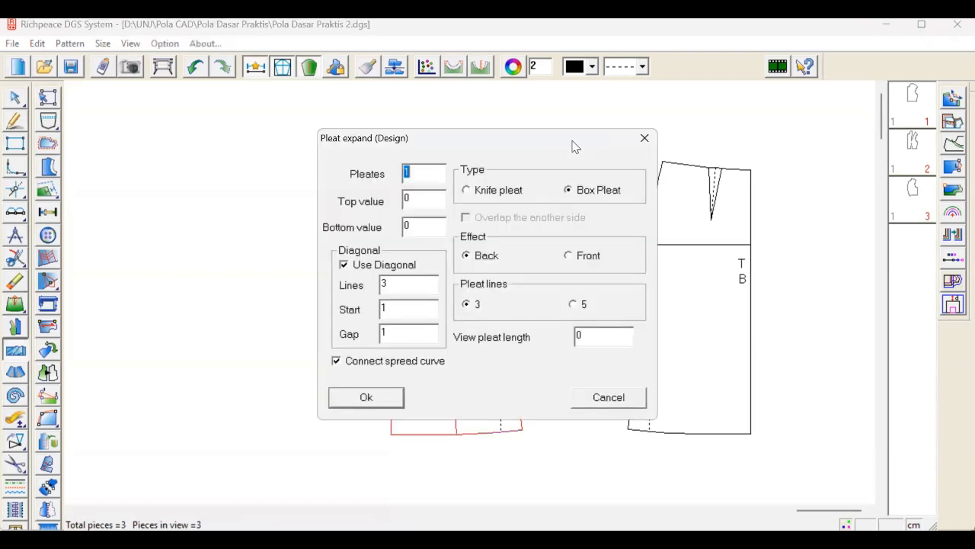
type("4")
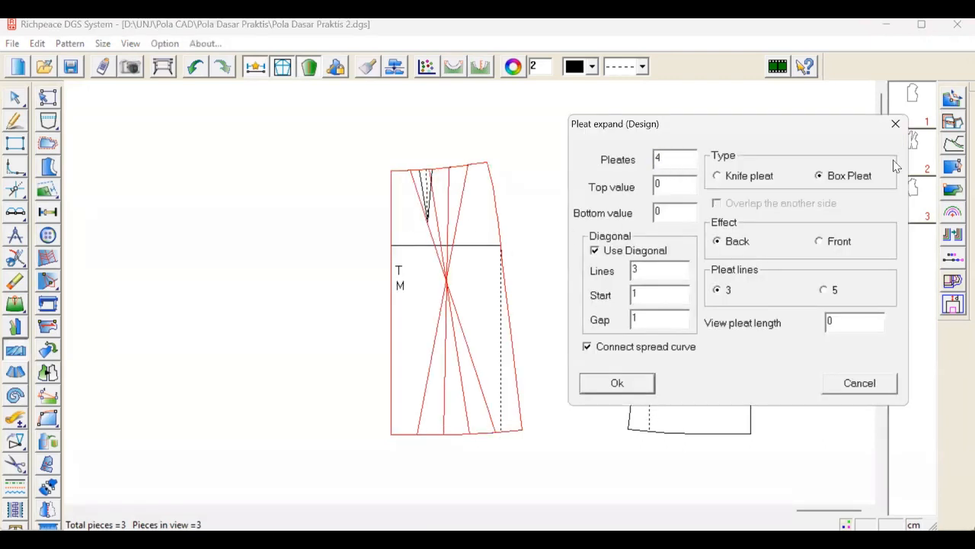
left_click(896, 126)
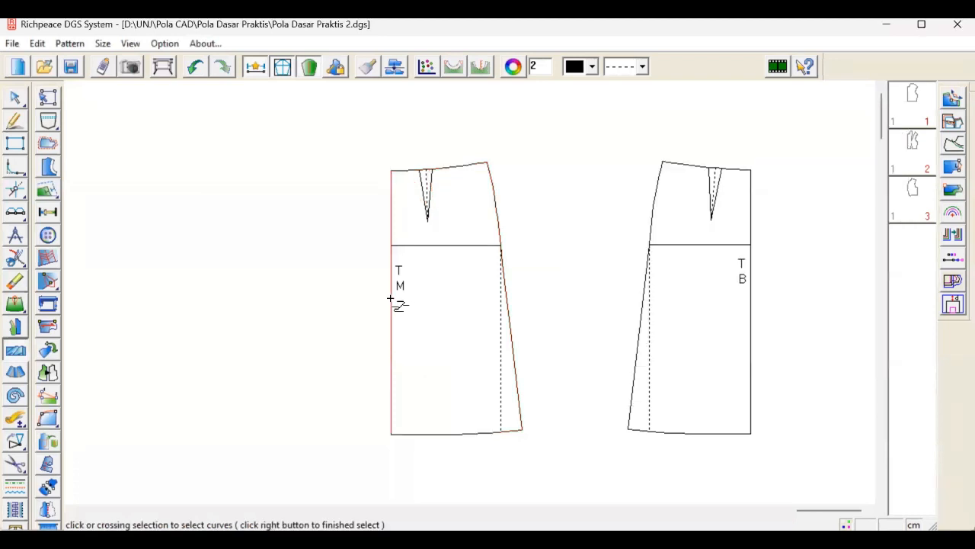
left_click(498, 222)
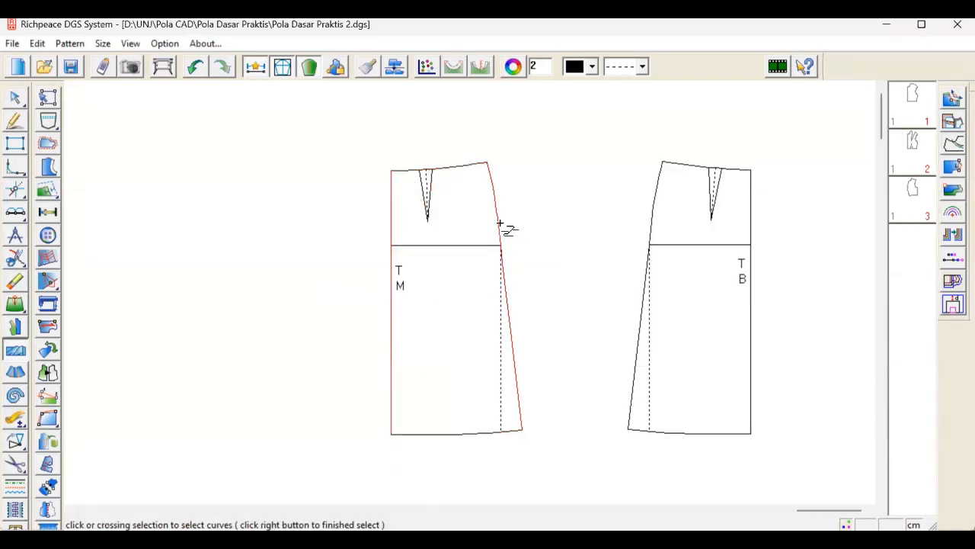
right_click(565, 201)
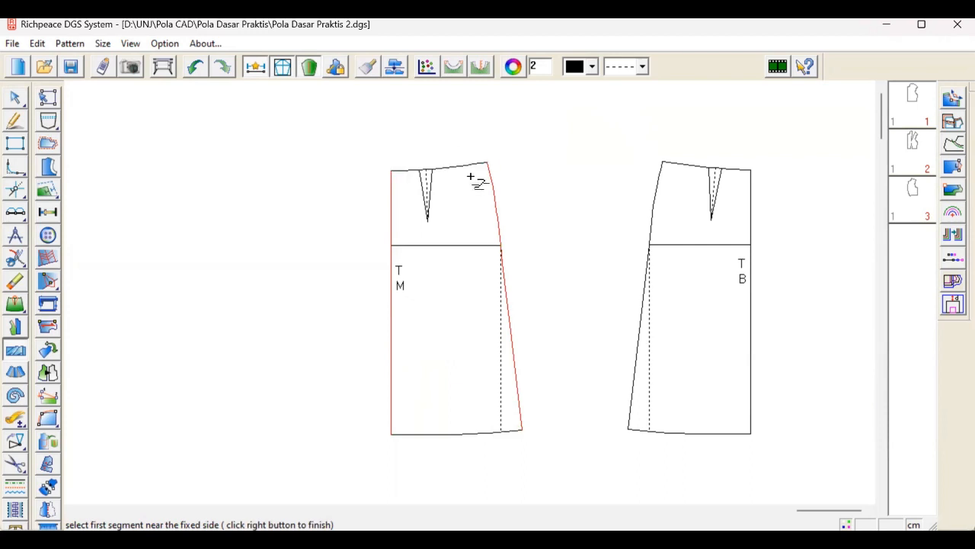
left_click(488, 162)
right_click(583, 230)
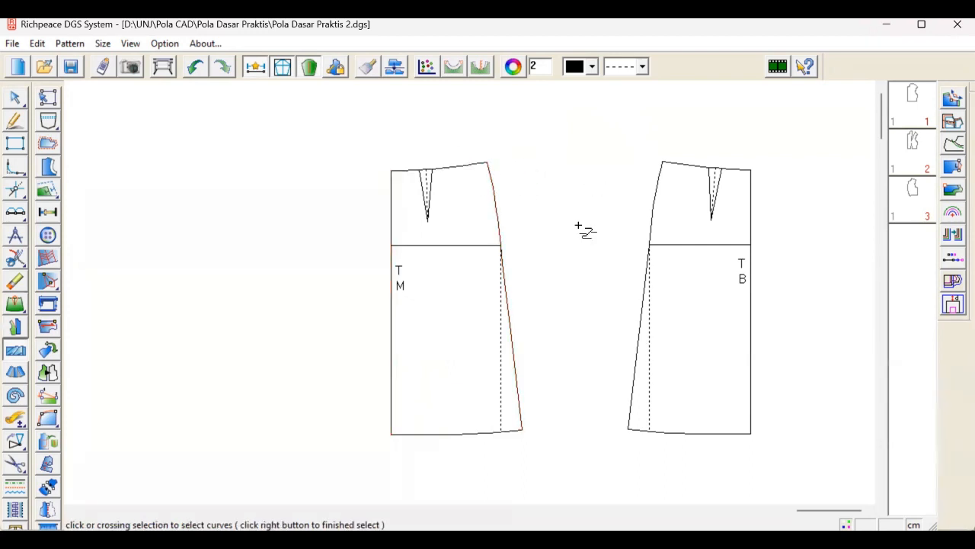
Erase the dashed vertical line beside the side seam of the copied front skirt
left_click(556, 276)
left_click(501, 333)
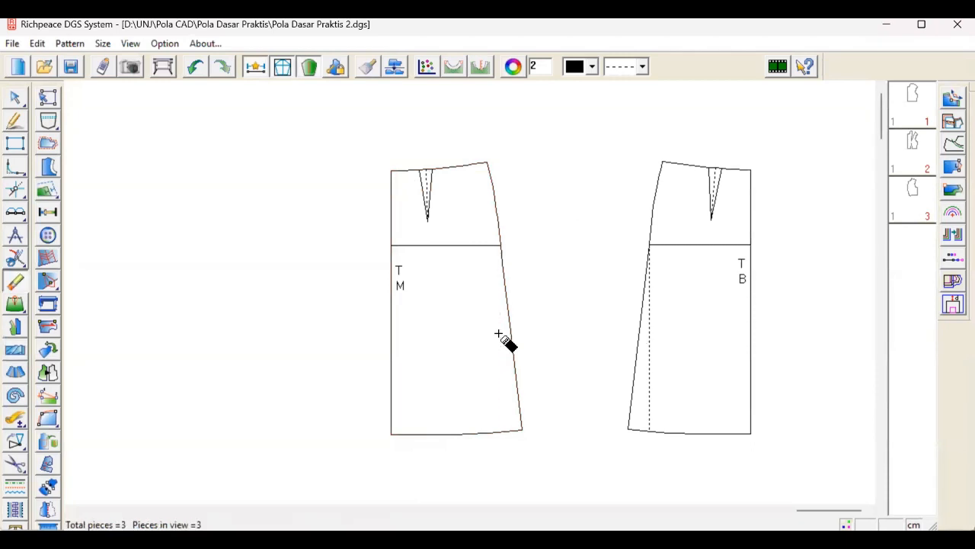
right_click(529, 189)
Try a Pleat spread between center front and side seam of the front skirt, fixing waist and hem at center front
left_click(15, 349)
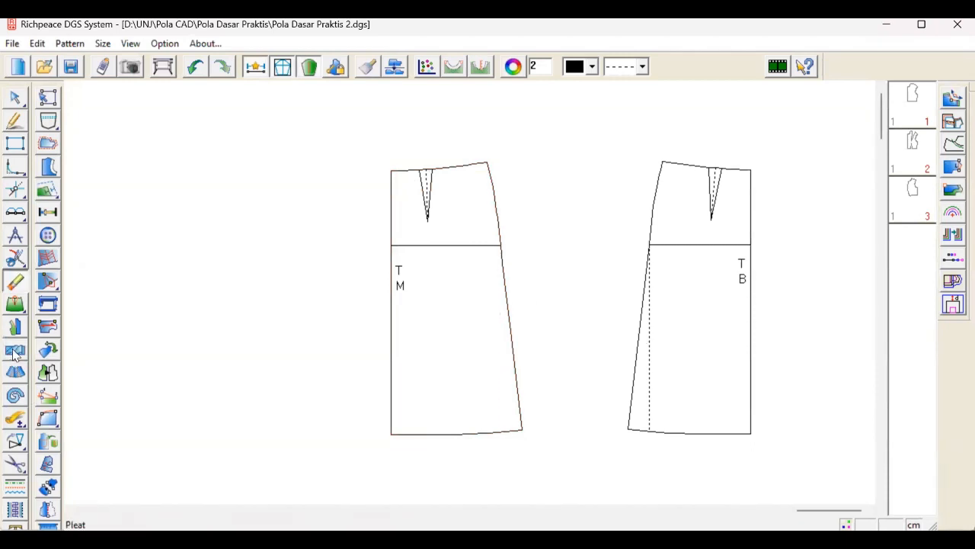
left_click(390, 207)
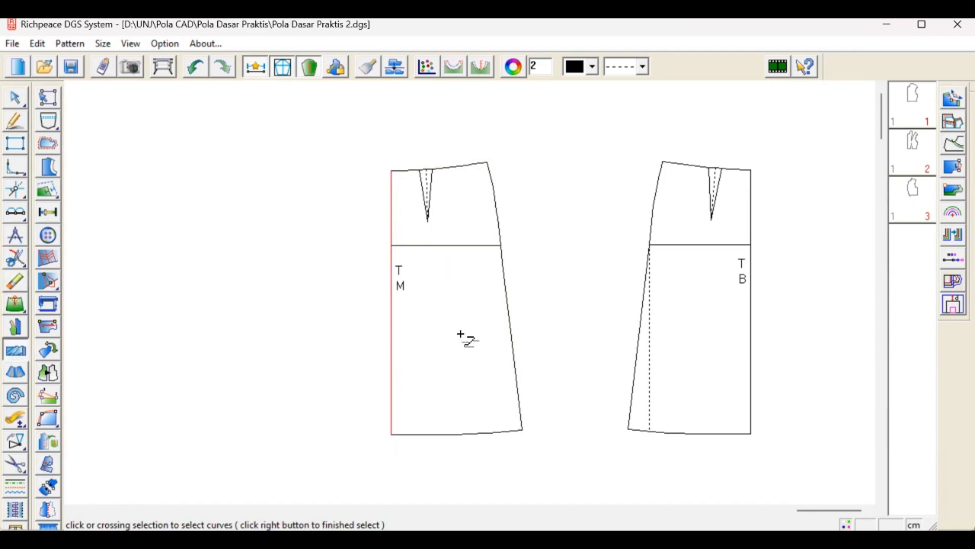
left_click(500, 273)
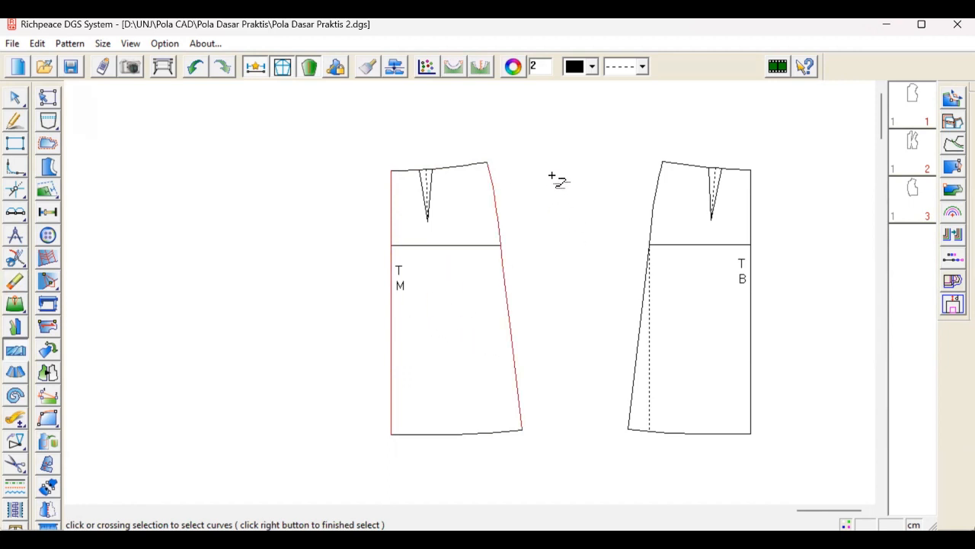
right_click(515, 110)
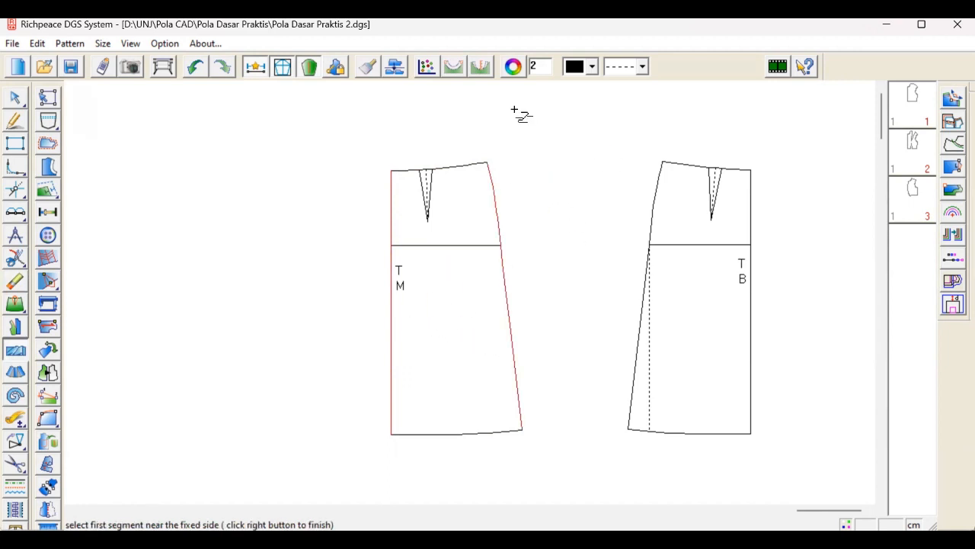
left_click(403, 171)
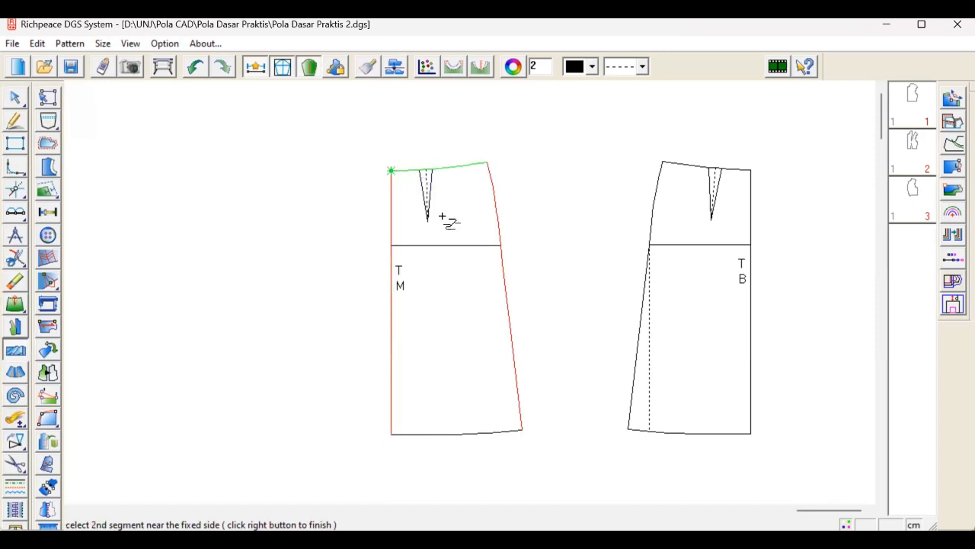
left_click(413, 433)
right_click(568, 235)
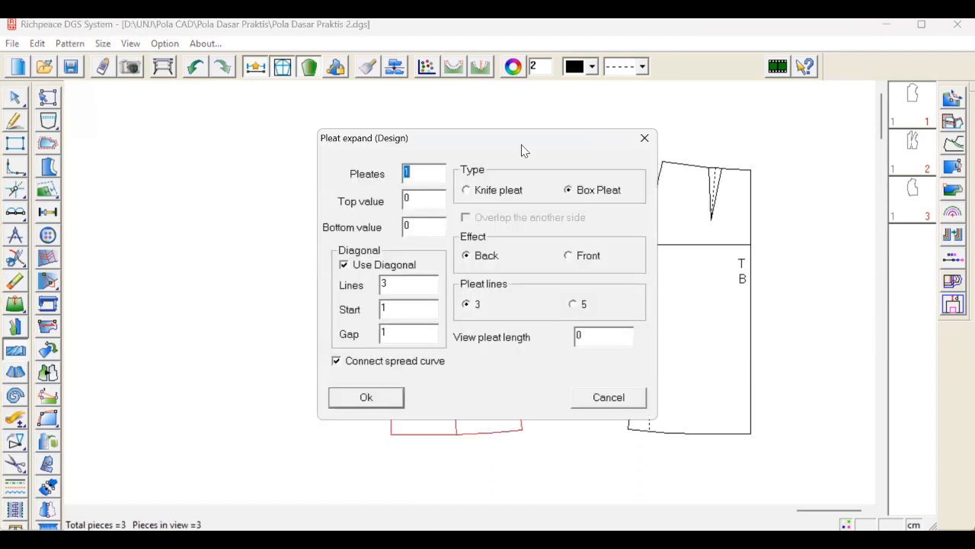
Preview 4 box pleats on the front skirt with top value 3 and bottom value 4, and discard them
left_click_drag(503, 138, 727, 134)
type("4")
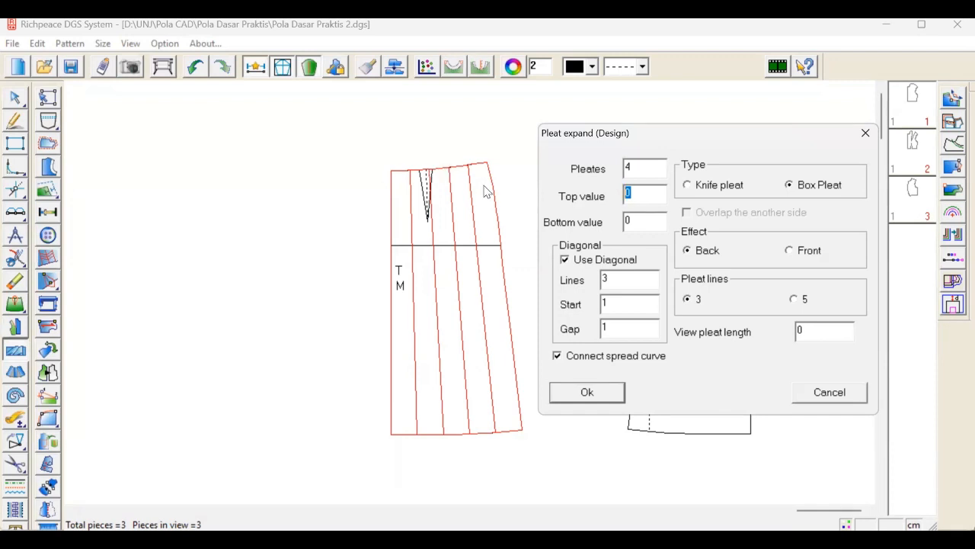
type("3")
key("Tab")
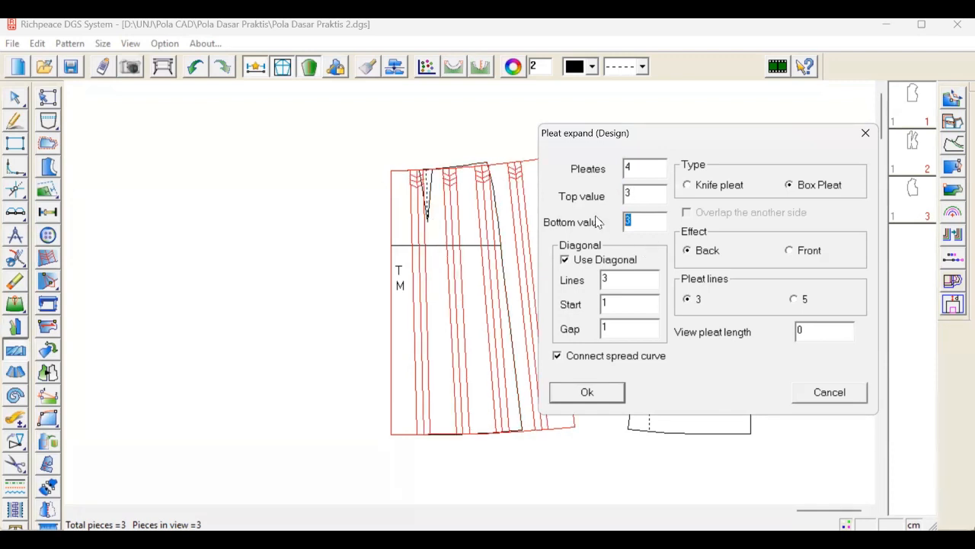
left_click(639, 224)
left_click_drag(637, 222, 616, 224)
type("4")
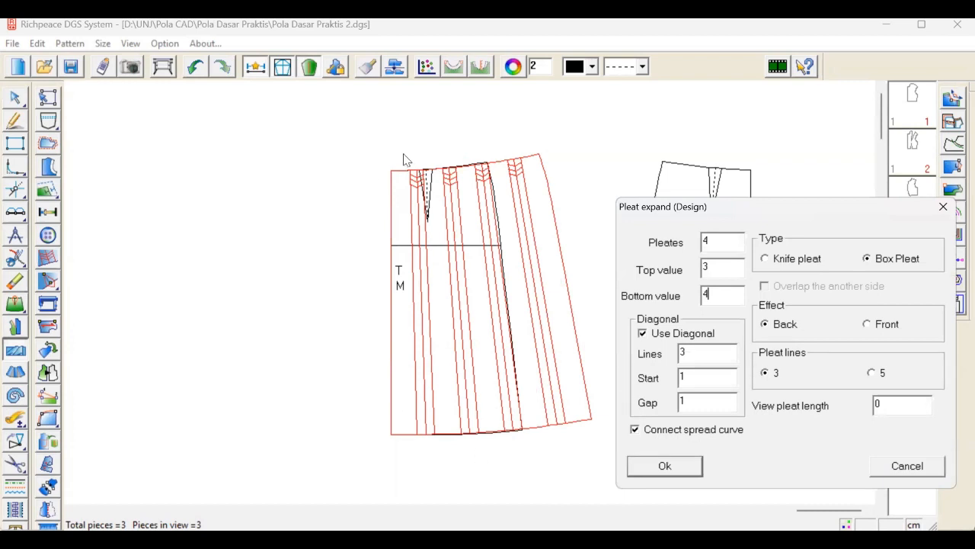
left_click(944, 208)
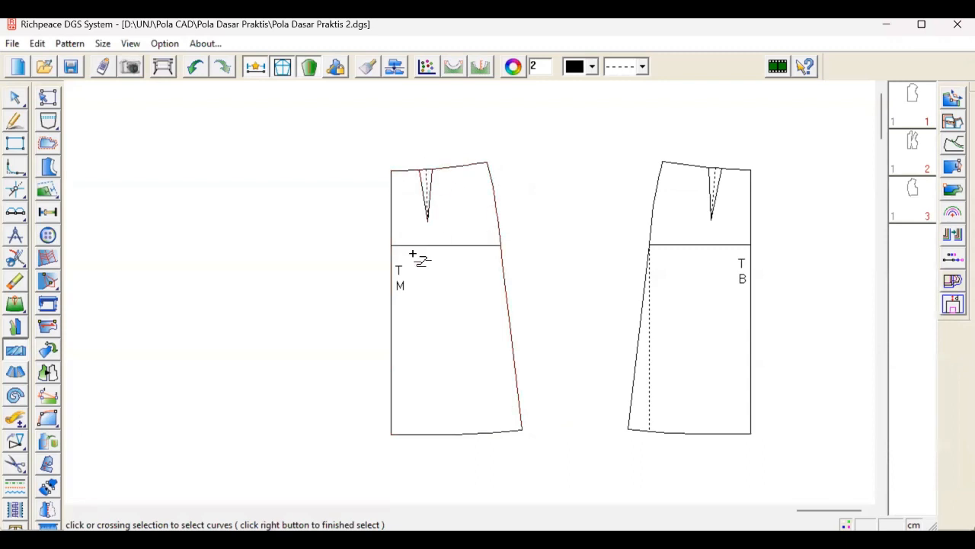
right_click(598, 189)
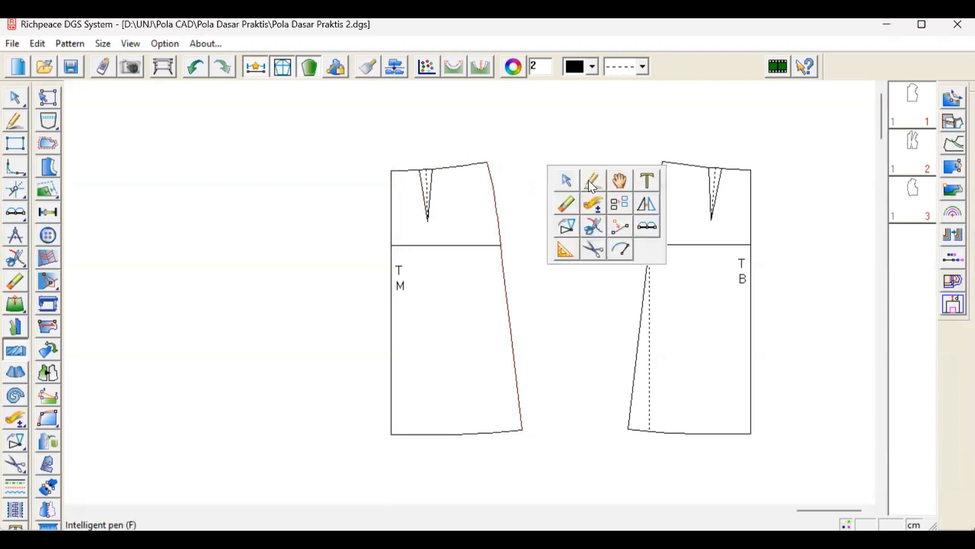
left_click(598, 189)
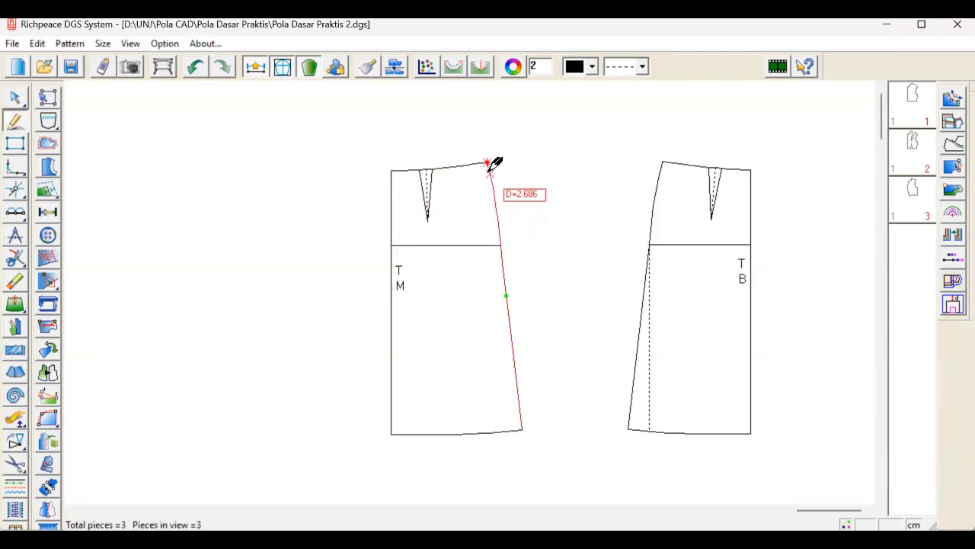
right_click(589, 211)
left_click(581, 243)
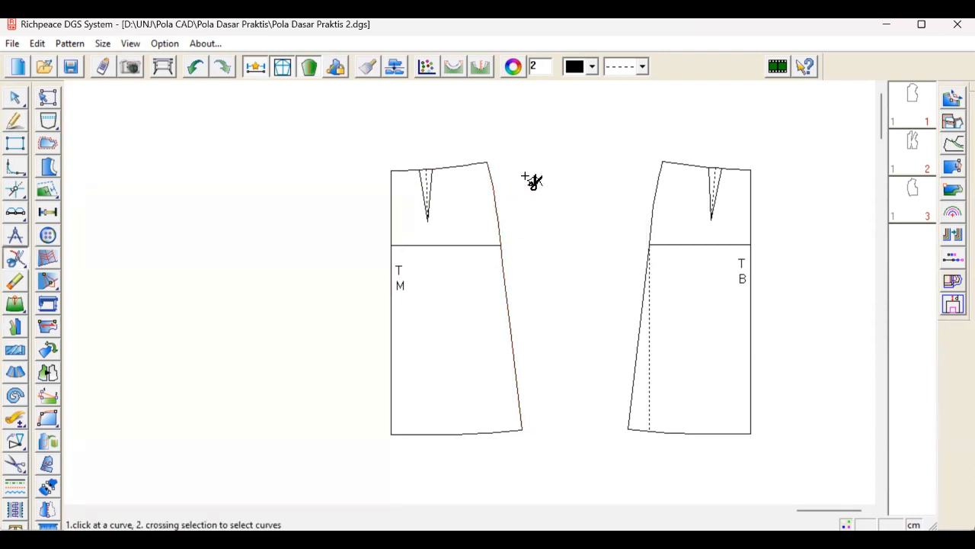
right_click(568, 189)
left_click(566, 188)
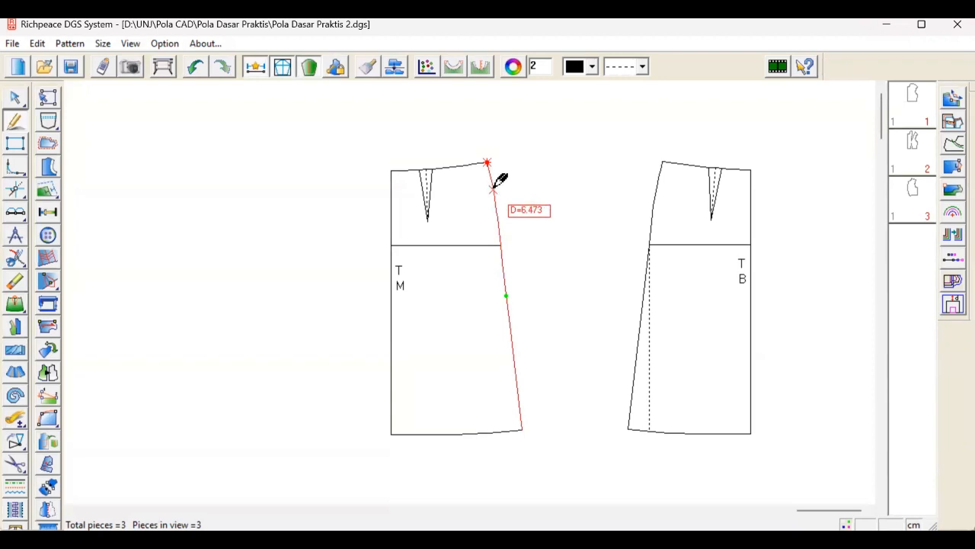
left_click(495, 196)
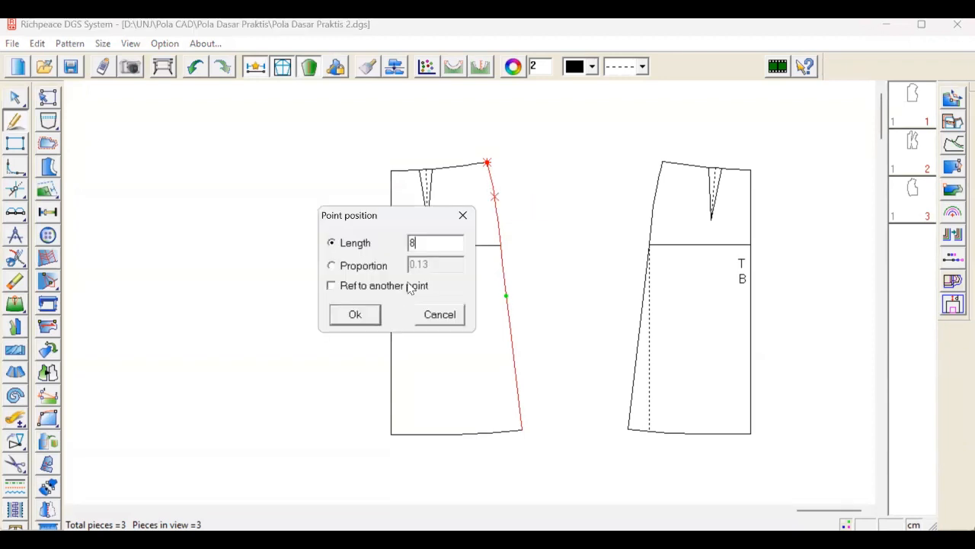
key("Return")
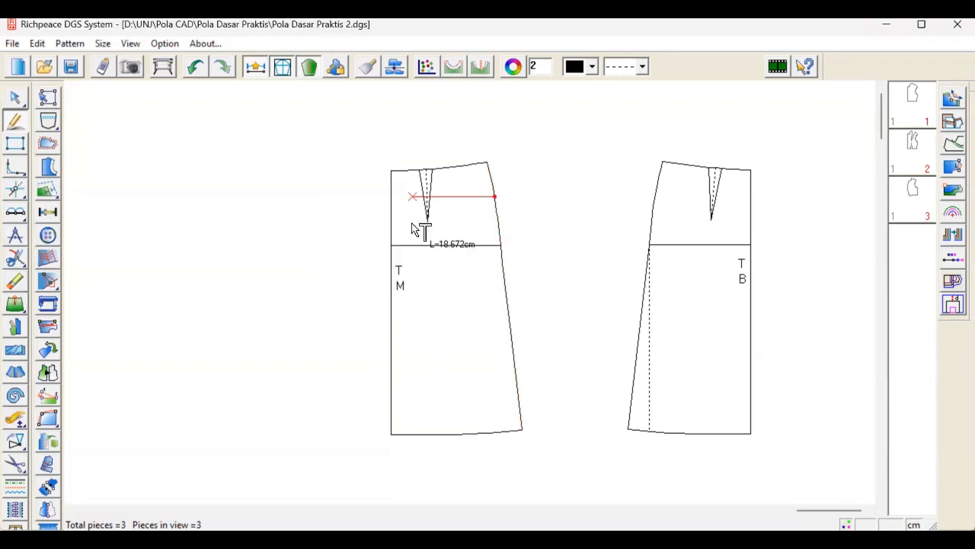
right_click(412, 229)
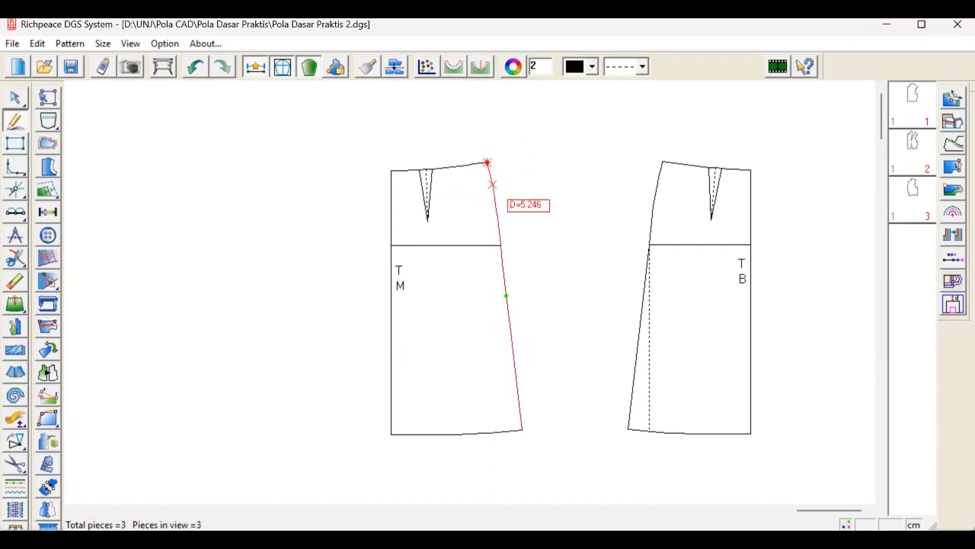
Draw a slanted yoke line about 24.6 cm long from the side seam 10 cm below the waist to center front
left_click(493, 184)
type("10")
left_click(357, 310)
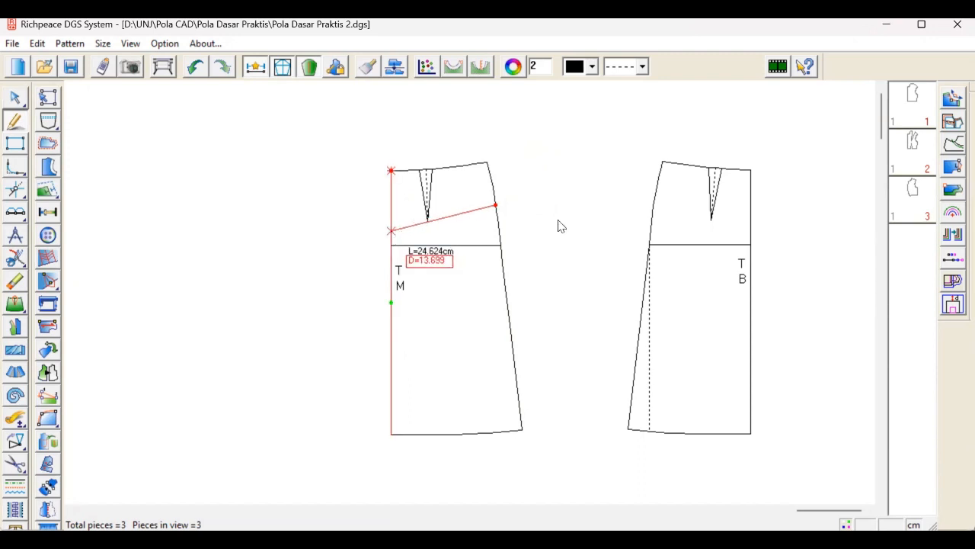
left_click(450, 356)
left_click(553, 255)
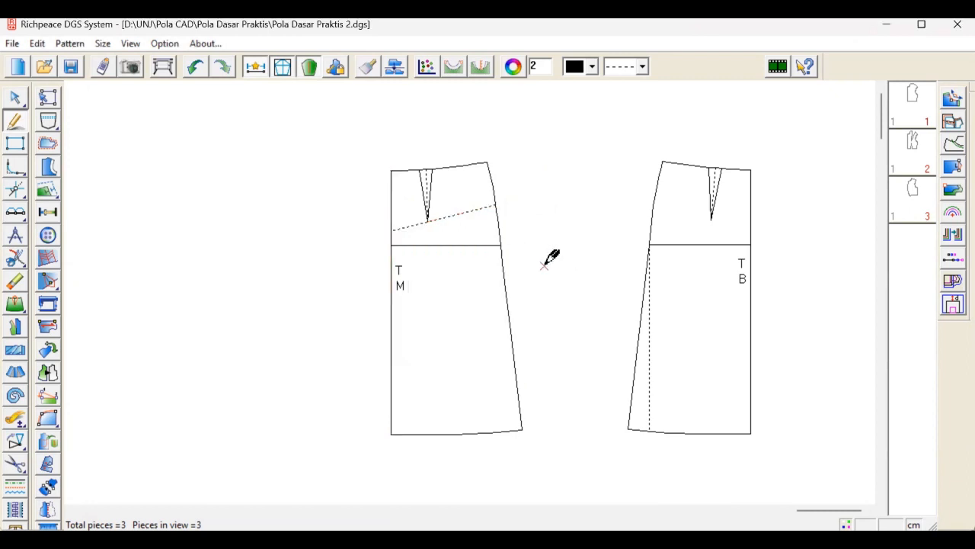
Change the slanted yoke line on the front skirt to a solid line type
left_click(10, 490)
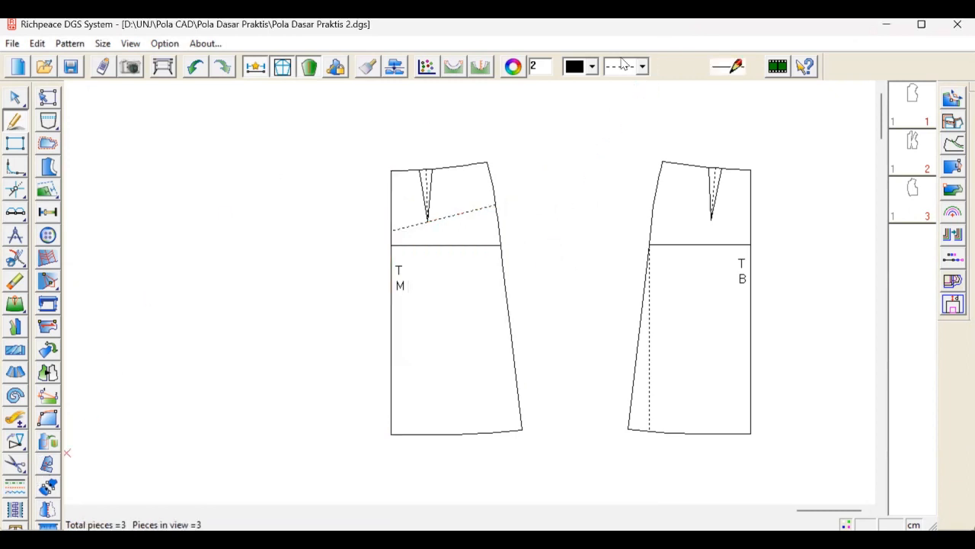
left_click(642, 67)
left_click(628, 89)
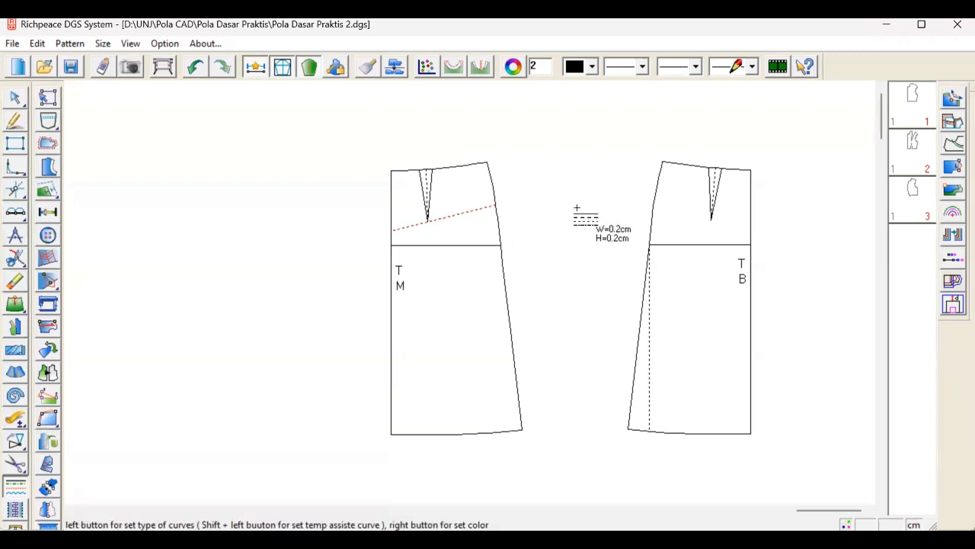
left_click(457, 214)
Split the front skirt's side seam where the yoke line meets it, using Snip curve
left_click(14, 351)
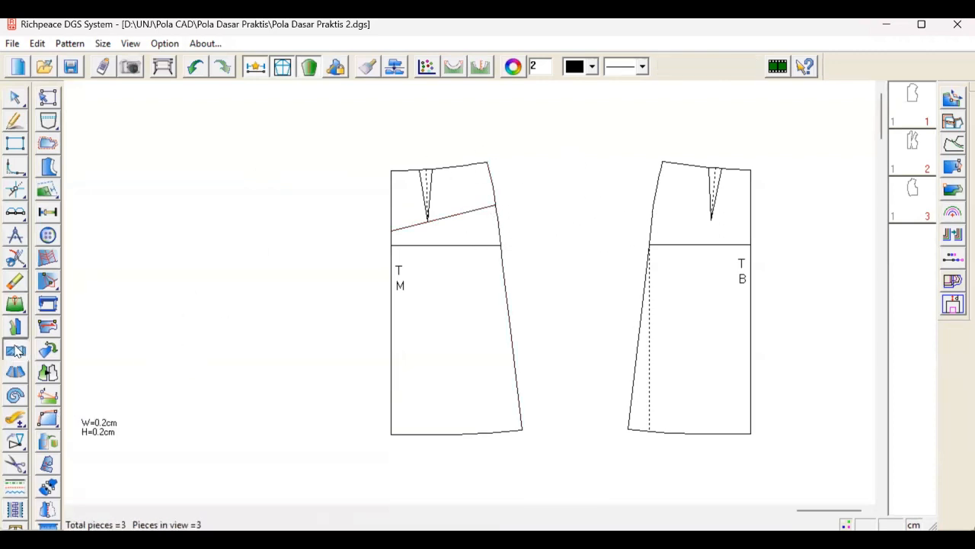
right_click(574, 239)
left_click(564, 263)
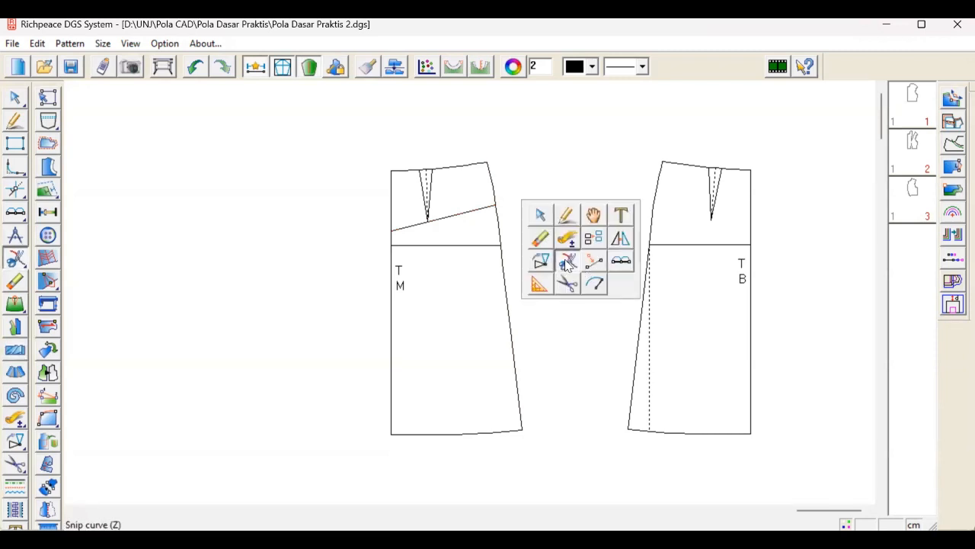
left_click(496, 211)
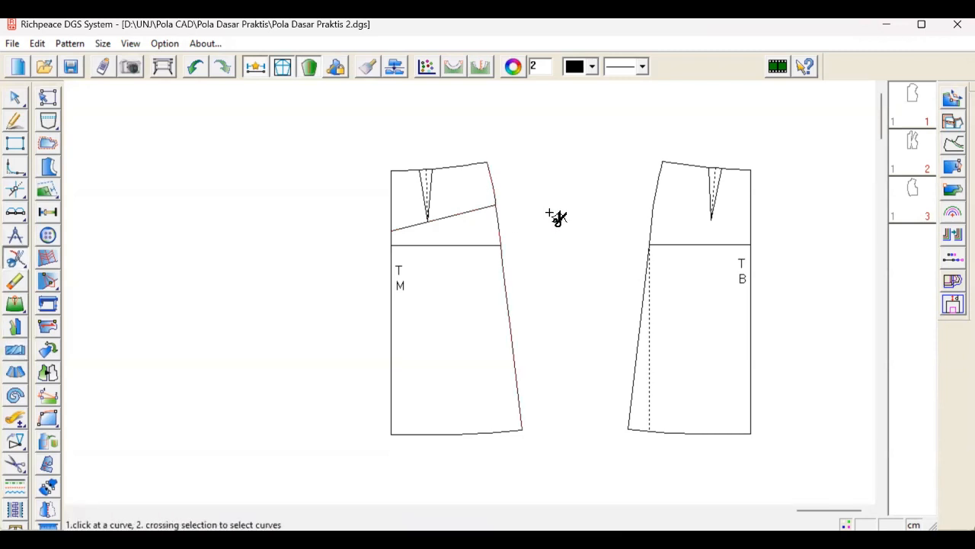
right_click(587, 254)
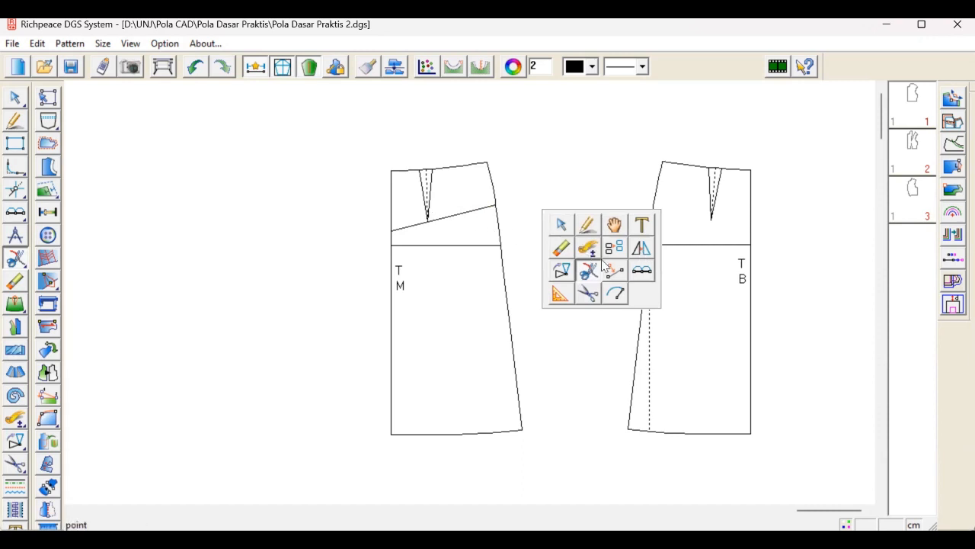
Split the front skirt's center front line at the end of the yoke line, using Snip curve
left_click(15, 351)
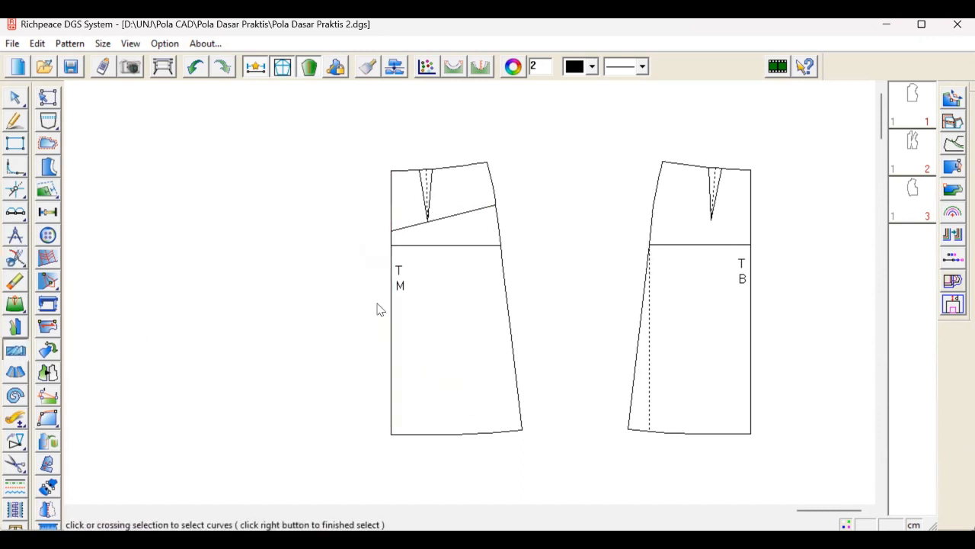
right_click(378, 305)
left_click(378, 305)
left_click(391, 236)
left_click(391, 231)
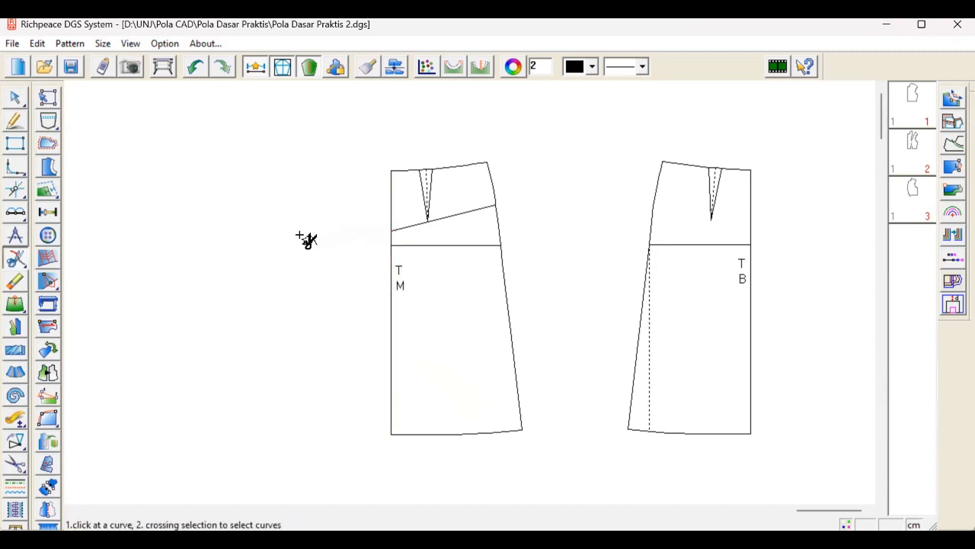
left_click(500, 229)
left_click(441, 220)
Set up a Pleat spread on the front skirt below the yoke line, with yoke line and hem fixed at center front
left_click(15, 350)
left_click(391, 304)
left_click(506, 313)
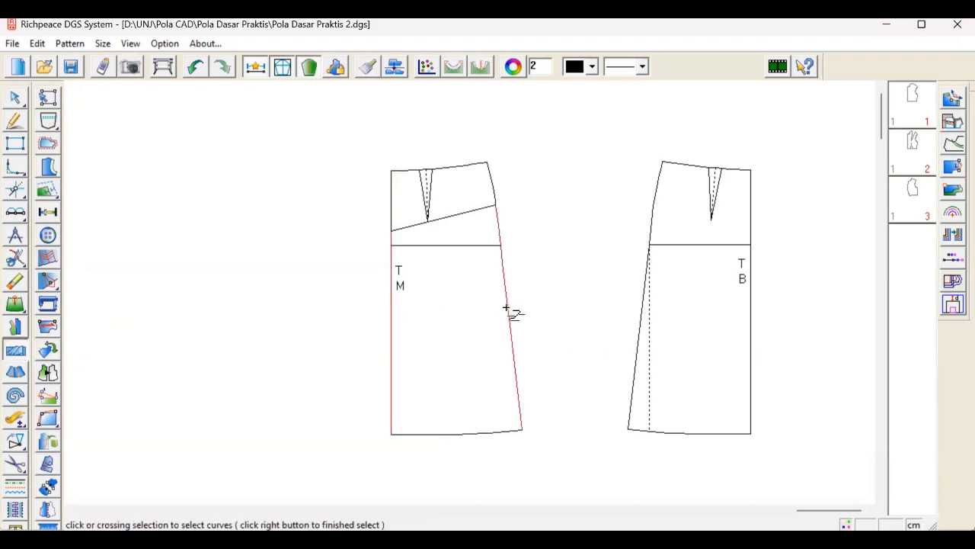
right_click(599, 203)
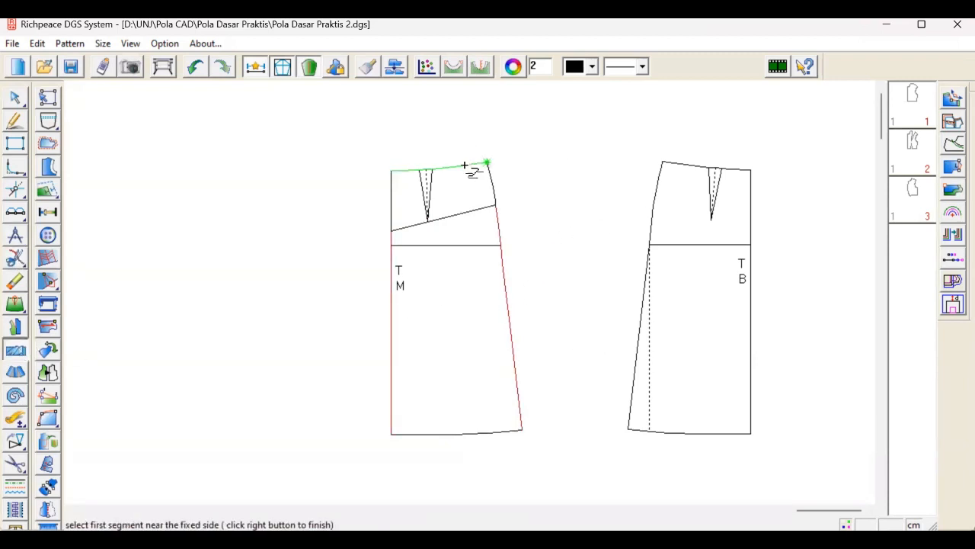
left_click(410, 227)
left_click(404, 434)
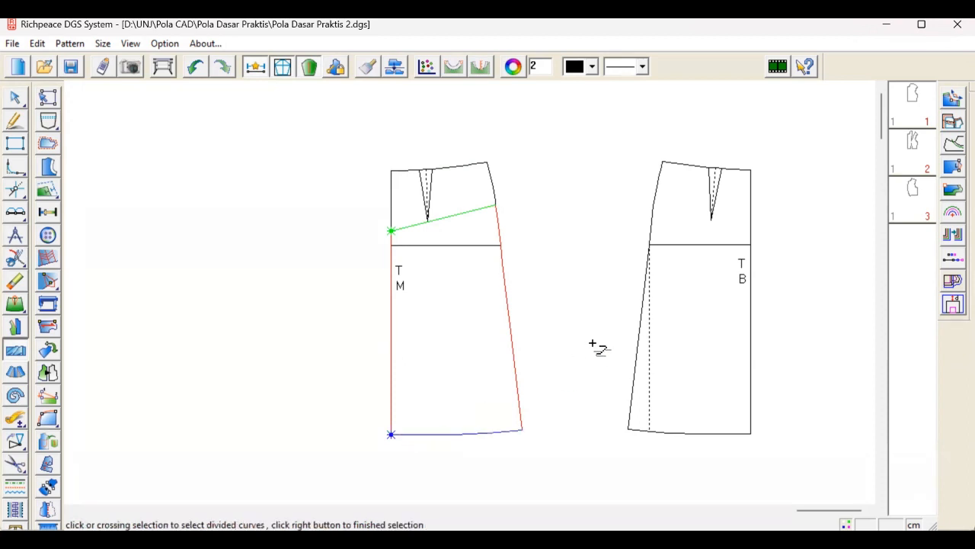
right_click(554, 223)
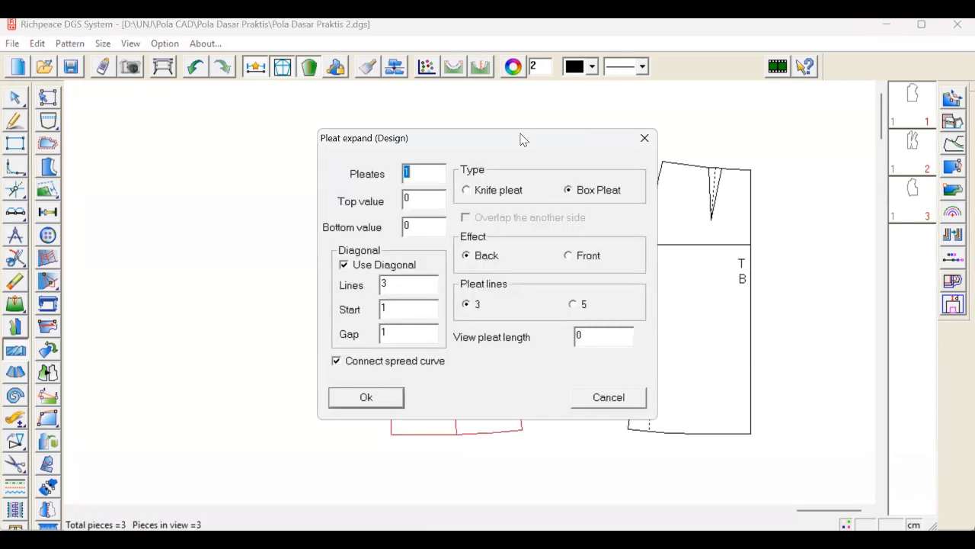
Spread the section below the yoke with 4 box pleats, using top and bottom values of 4 cm
type("4")
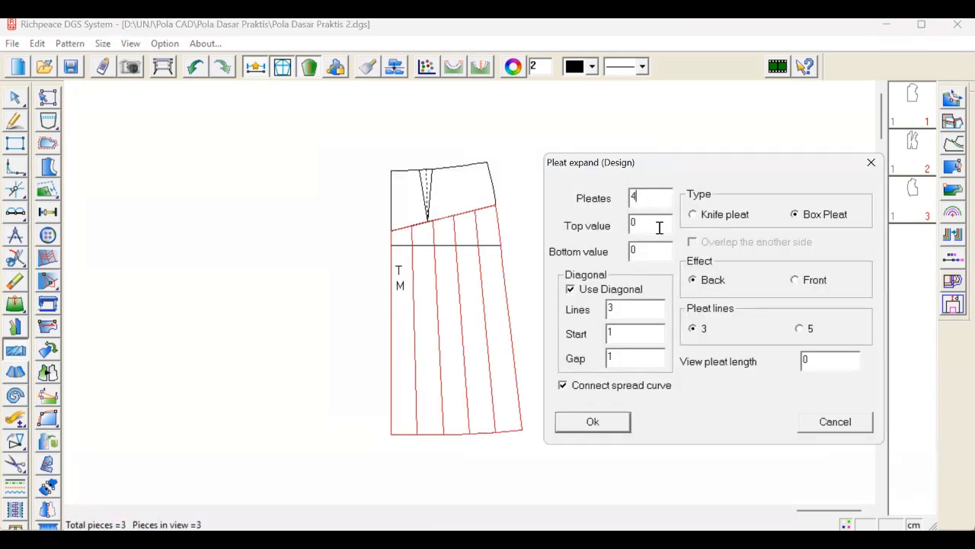
type("4")
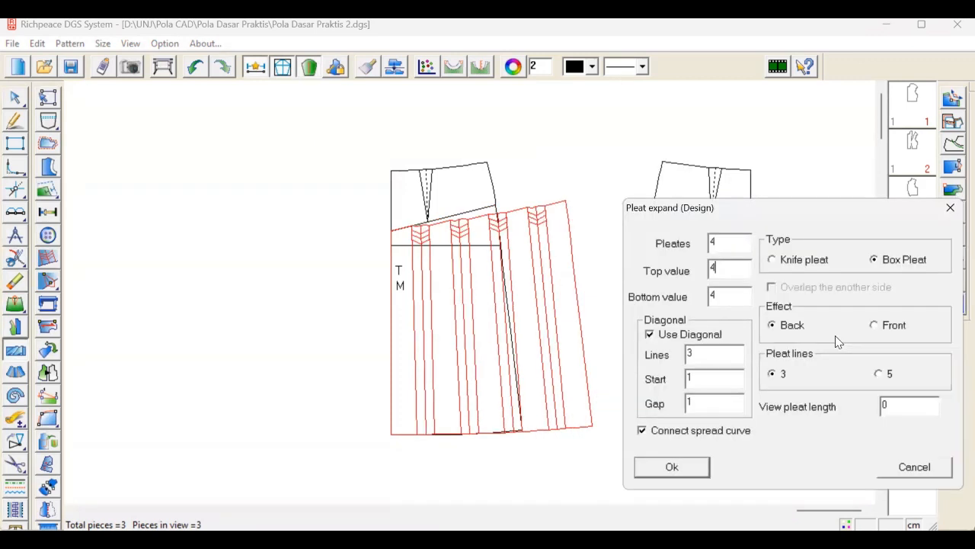
left_click(694, 475)
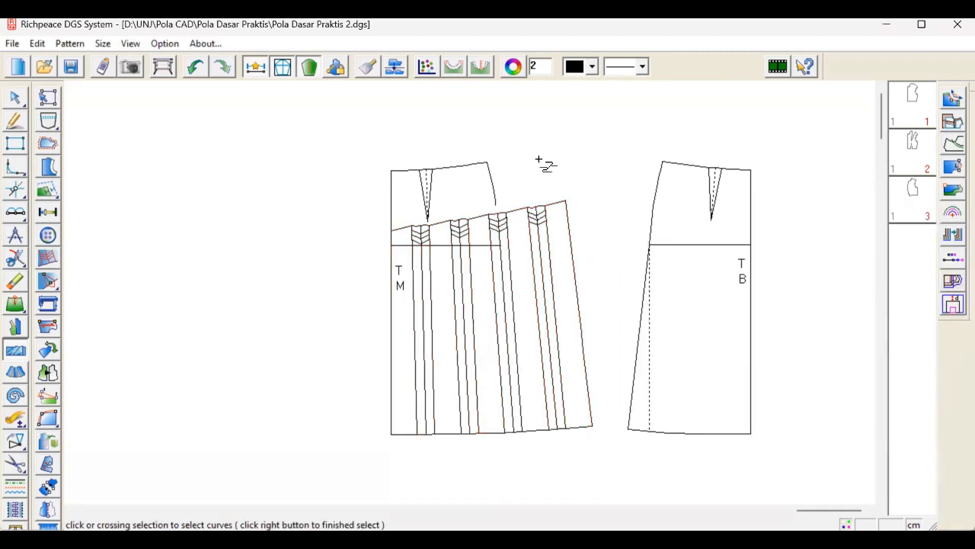
Redraw the yoke's slanted lower edge from center front to the side seam with the Intelligent pen
right_click(577, 172)
left_click(580, 165)
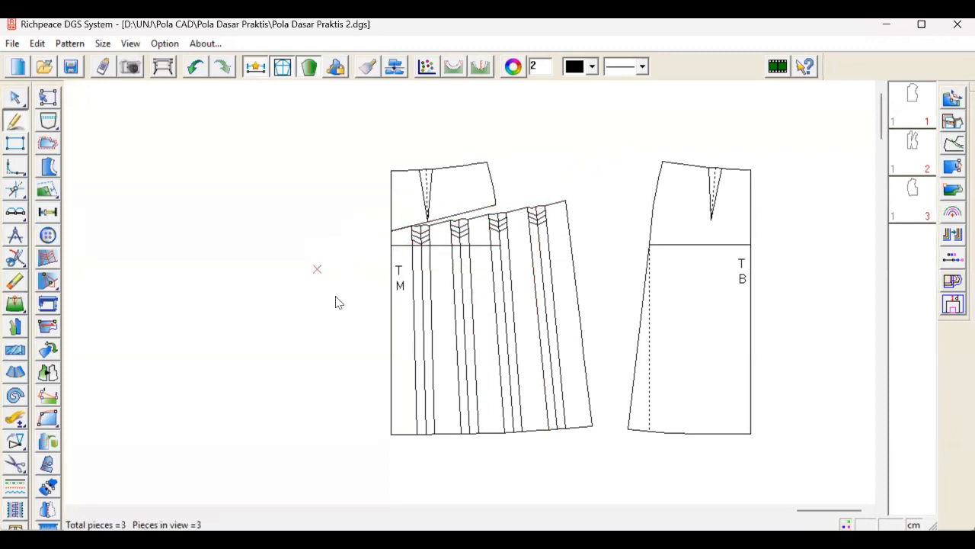
Erase the hip line from the front skirt
key("e")
left_click(440, 244)
scroll(259, 256, "down", 1)
scroll(470, 297, "up", 2)
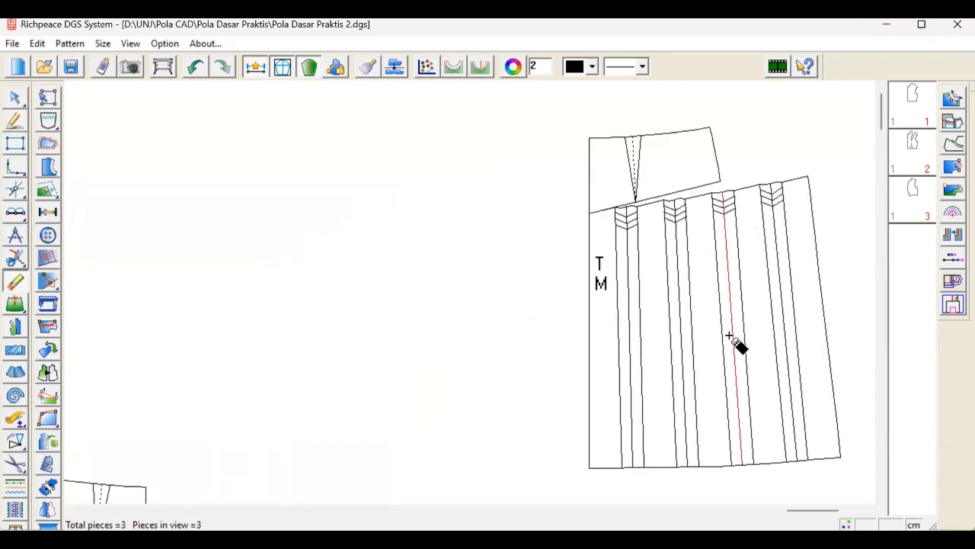
scroll(729, 336, "down", 1)
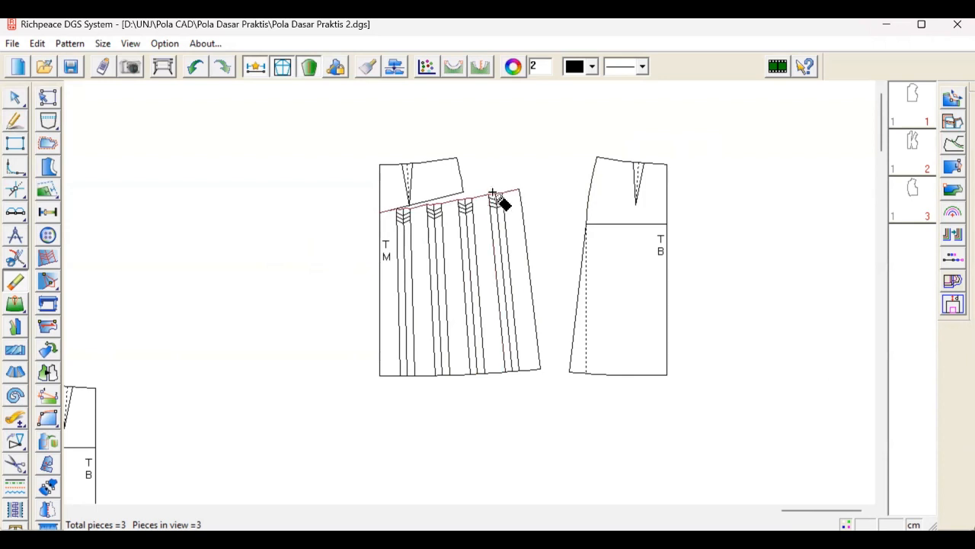
scroll(475, 298, "up", 2)
scroll(476, 293, "up", 1)
scroll(472, 292, "down", 2)
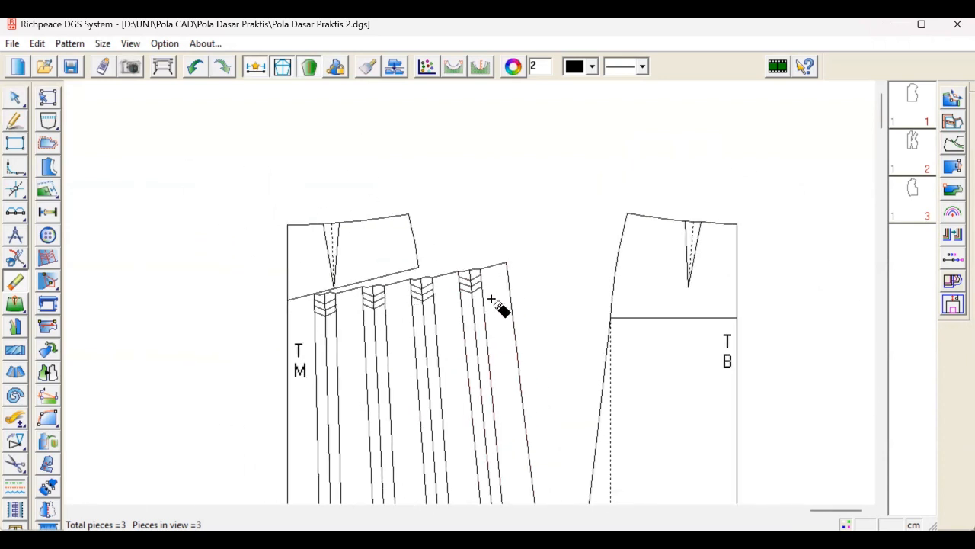
Undo the hip line erasure, the redrawn yoke edge and the pleat spread on the front skirt
key("ctrl+z")
key("ctrl+z")
key("ctrl+z")
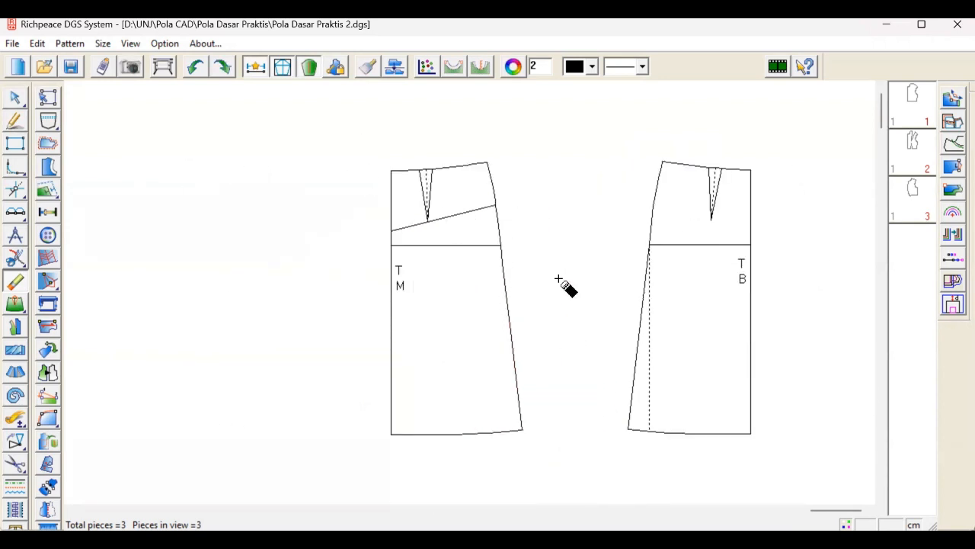
Set up a Pleat spread between center front and side seam, with the slanted yoke line and hem fixed at center front
right_click(551, 239)
left_click(10, 352)
left_click(391, 338)
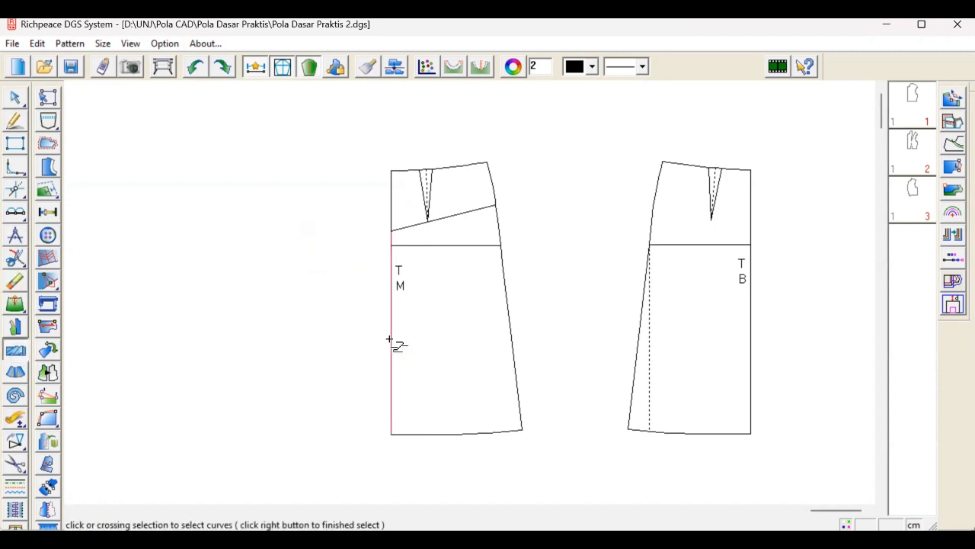
left_click(512, 312)
right_click(570, 263)
left_click(408, 230)
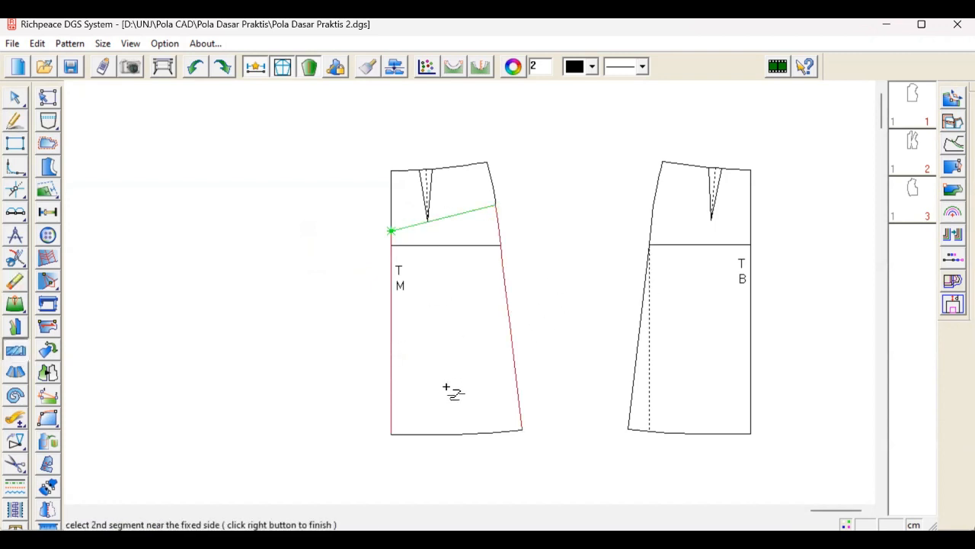
left_click(422, 435)
right_click(538, 283)
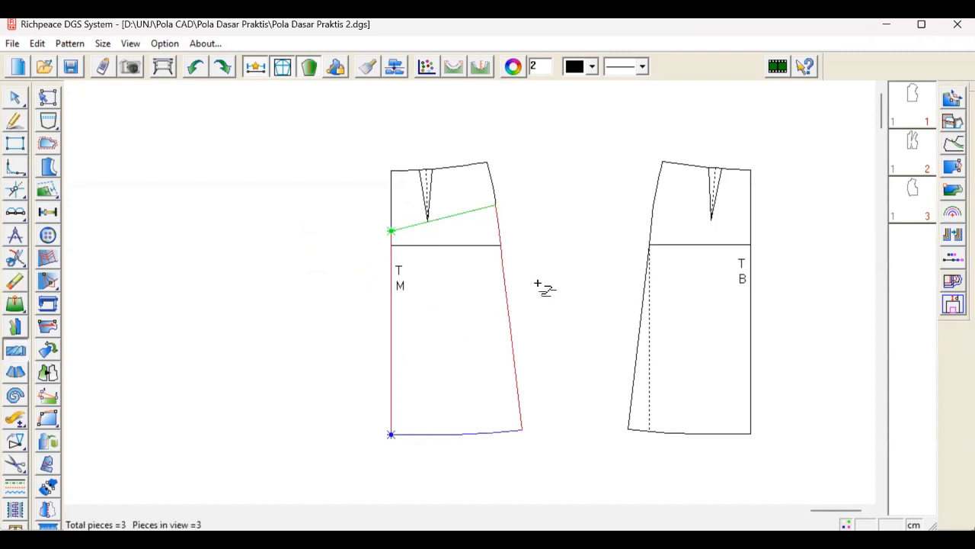
right_click(623, 143)
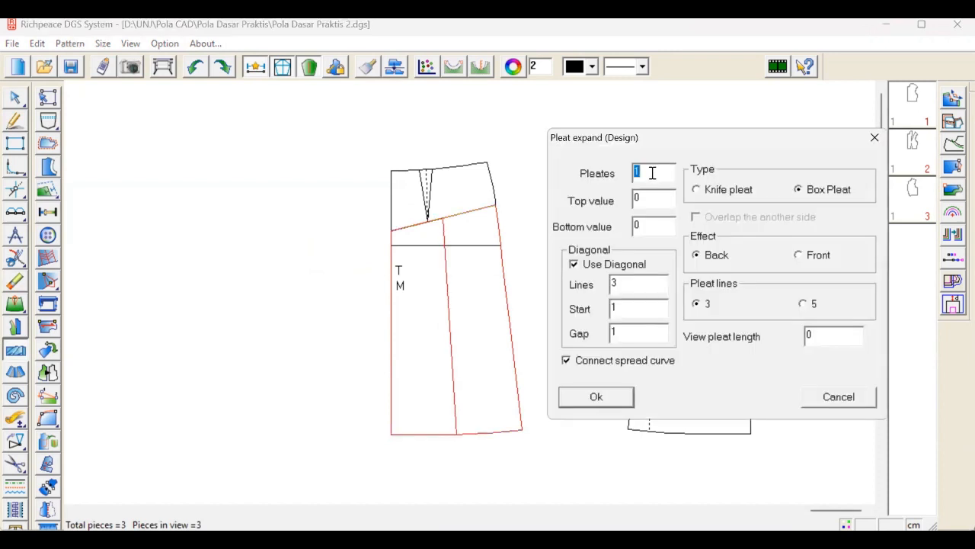
Define 4 box pleats with top and bottom values of 4 cm and 5 diagonal lines starting at 1
type("43")
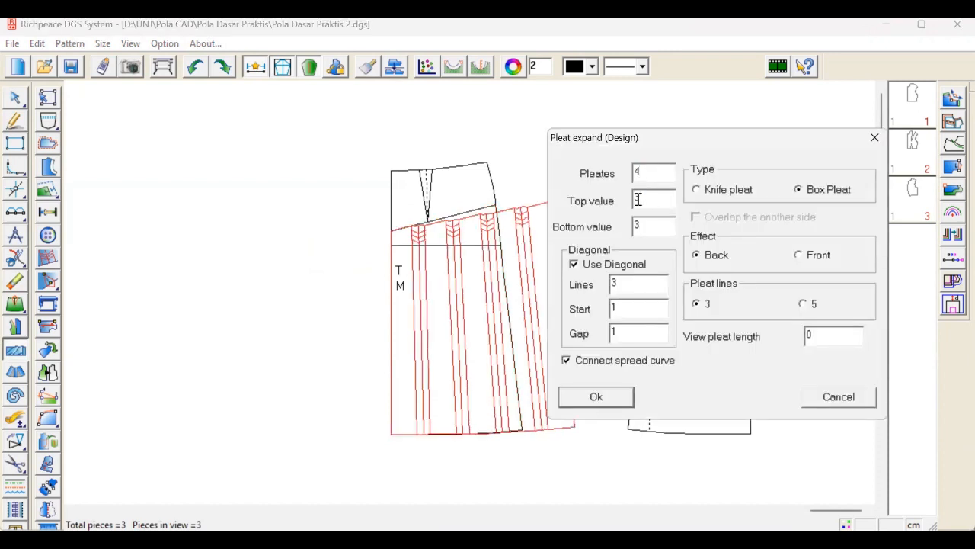
key("BackSpace")
type("4")
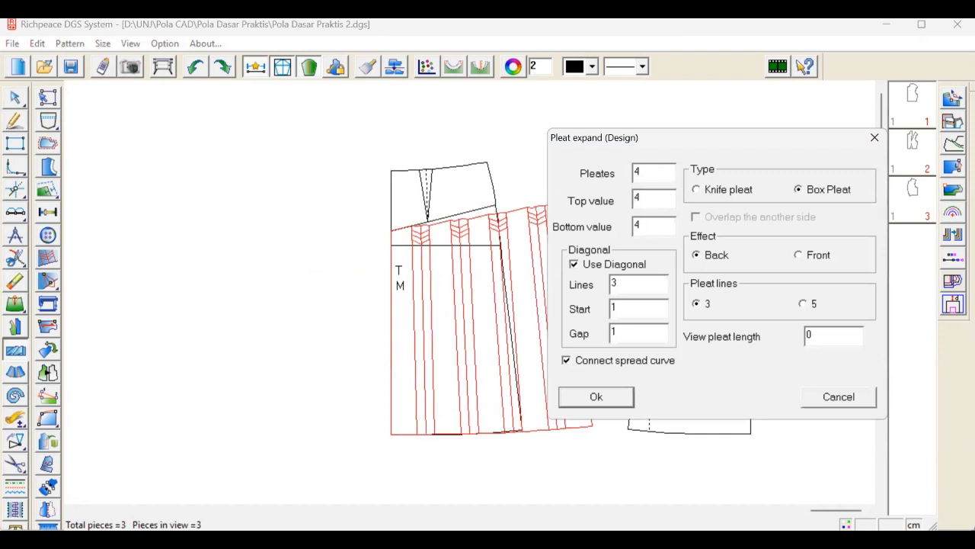
mouse_move(769, 137)
left_mouse_down()
mouse_move(800, 140)
mouse_move(781, 135)
left_mouse_up()
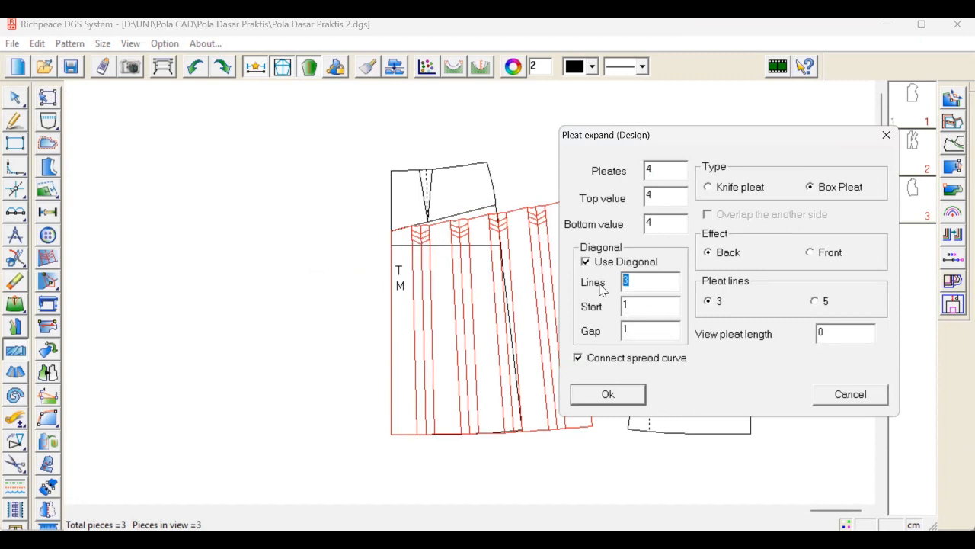
type("5")
type("2")
double_click(619, 304)
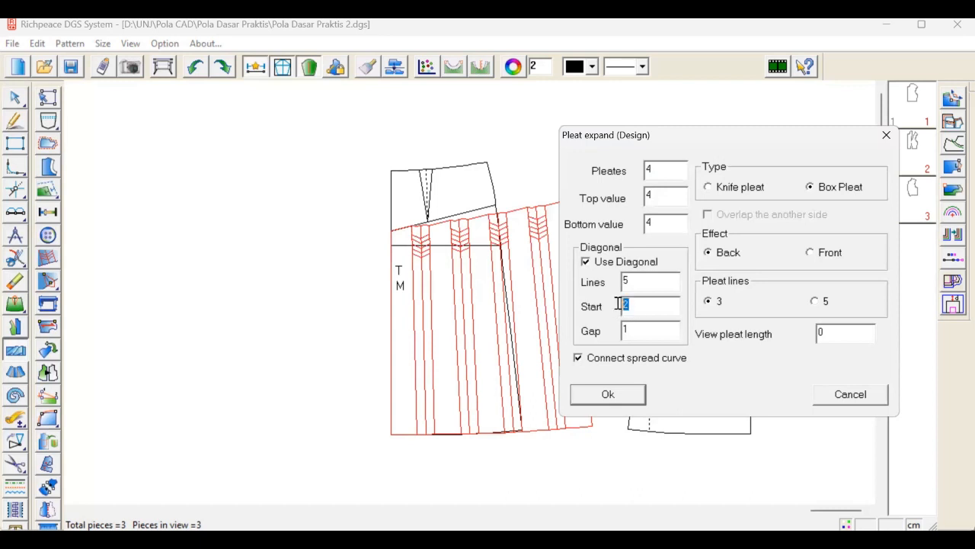
type("1")
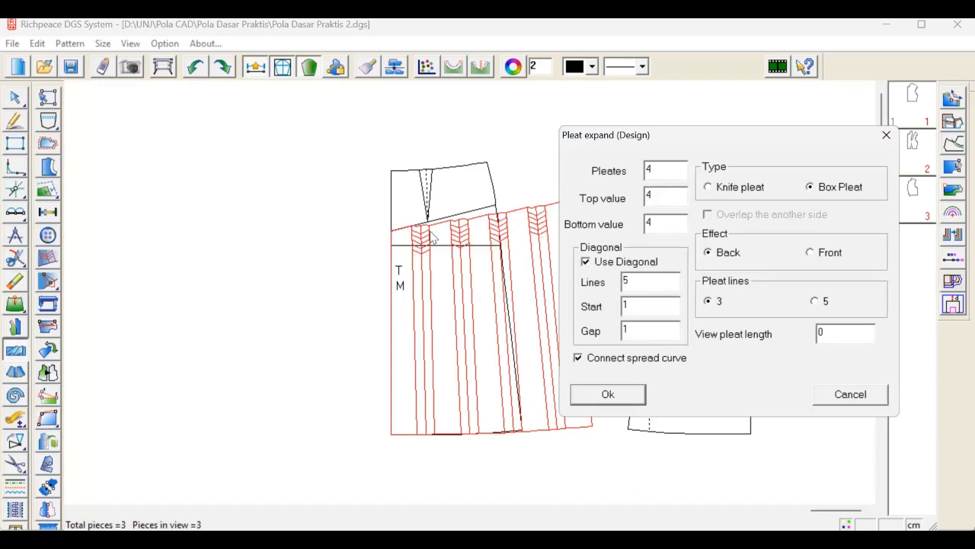
Preview 5 pleat lines, the Front effect and knife pleats, returning to 3 lines, the Back effect and box pleats
left_click(816, 302)
left_click(707, 302)
left_click(811, 253)
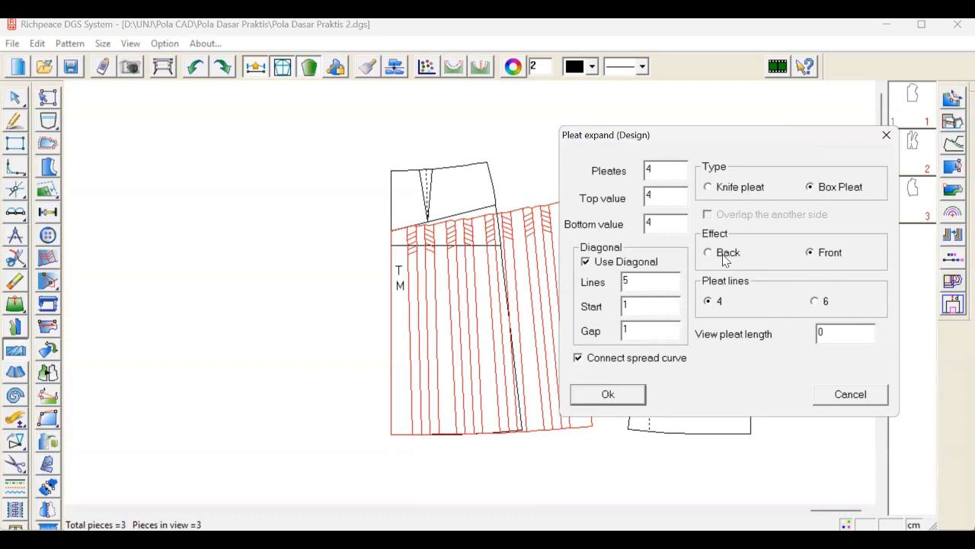
left_click(710, 252)
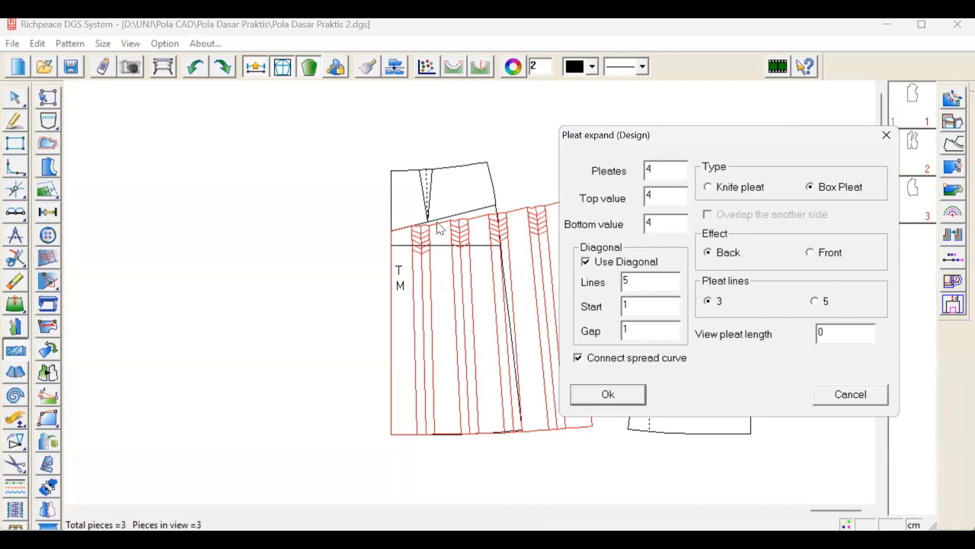
left_click(709, 187)
left_click(812, 188)
left_click_drag(766, 141, 821, 151)
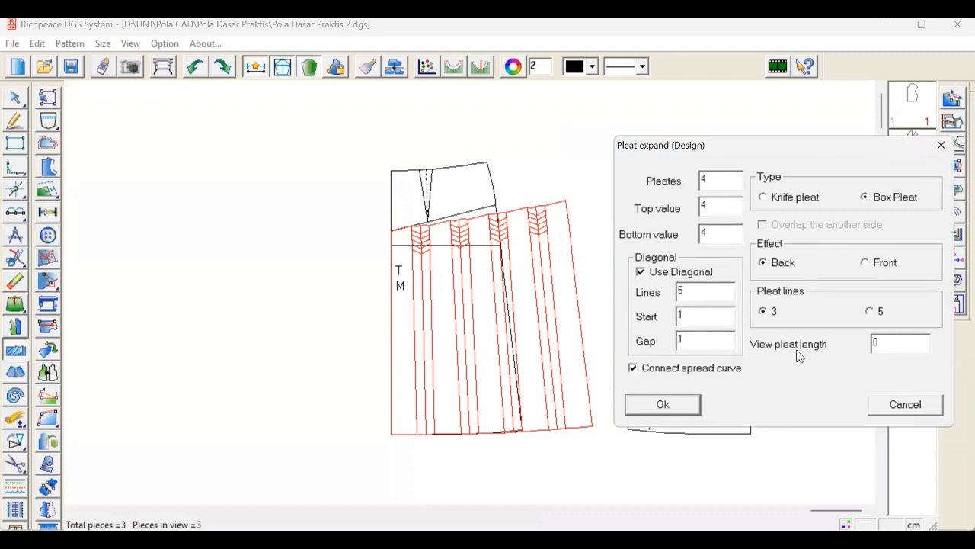
Apply the pleat spread and redraw the yoke's slanted lower edge from center front to the side seam
left_click(677, 409)
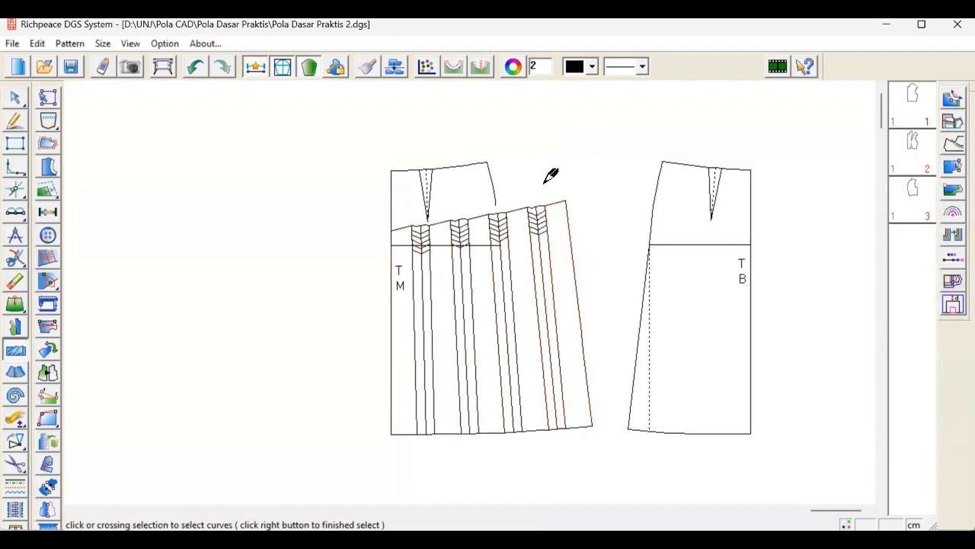
right_click(551, 175)
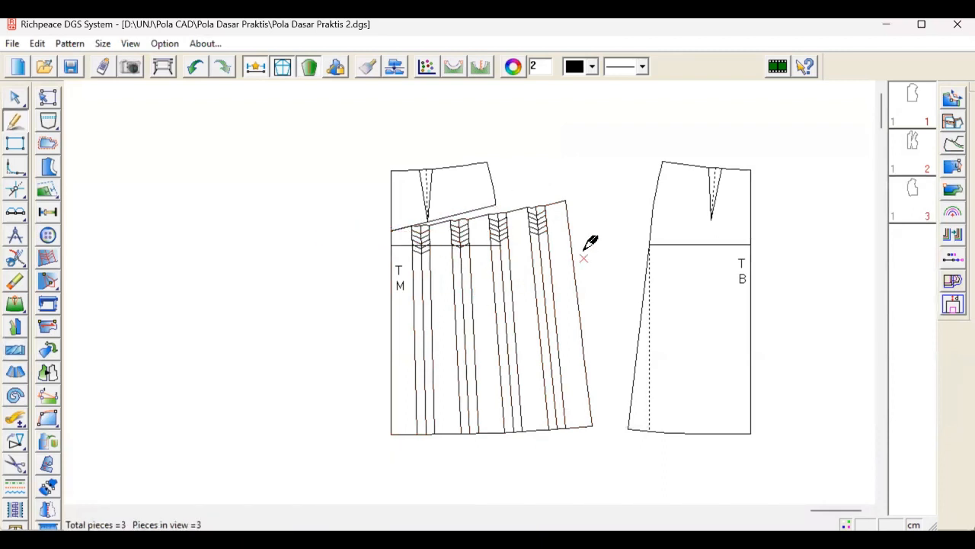
Remove the horizontal hip line crossing the pleated front skirt
left_click(399, 246)
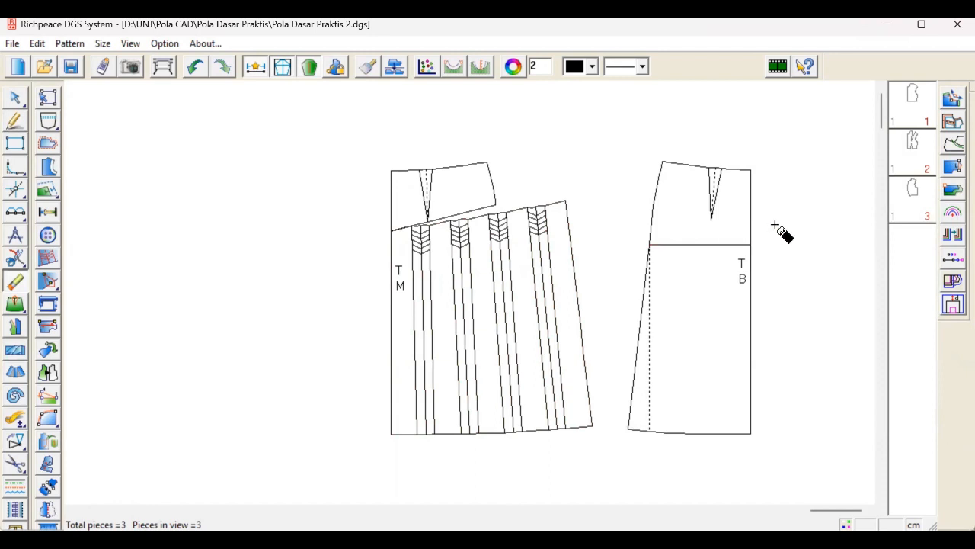
scroll(405, 277, "down", 1)
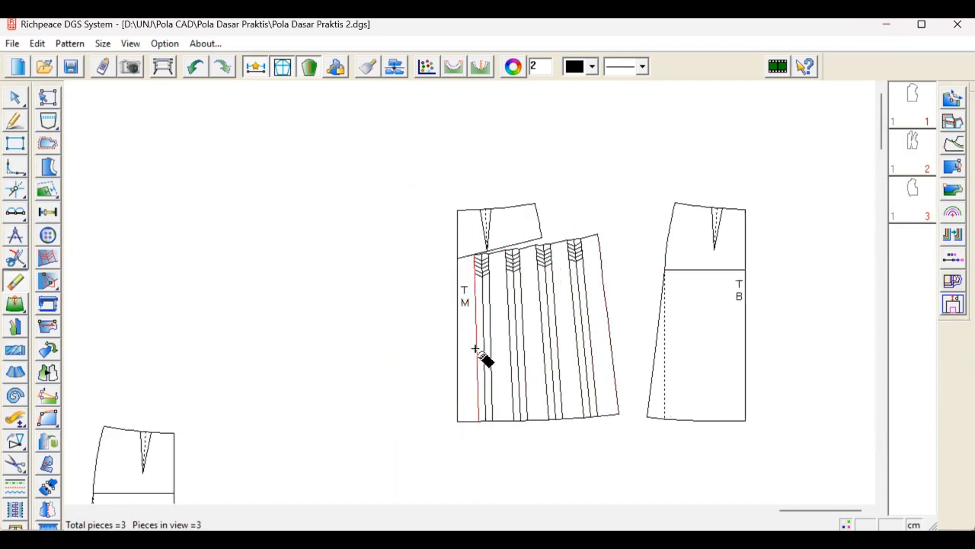
Copy the whole basic sleeve pattern to an empty area of the workspace
left_click(15, 373)
scroll(518, 200, "down", 4)
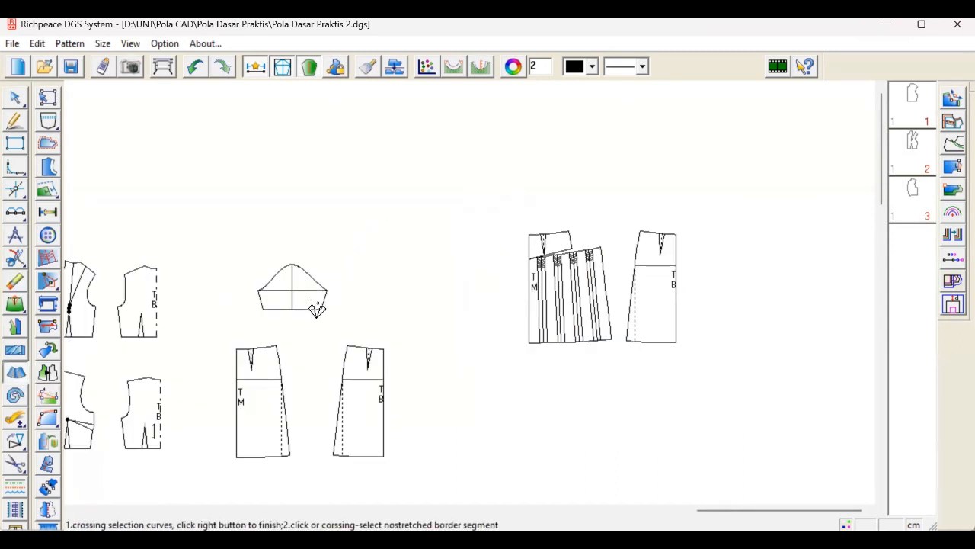
scroll(315, 307, "up", 4)
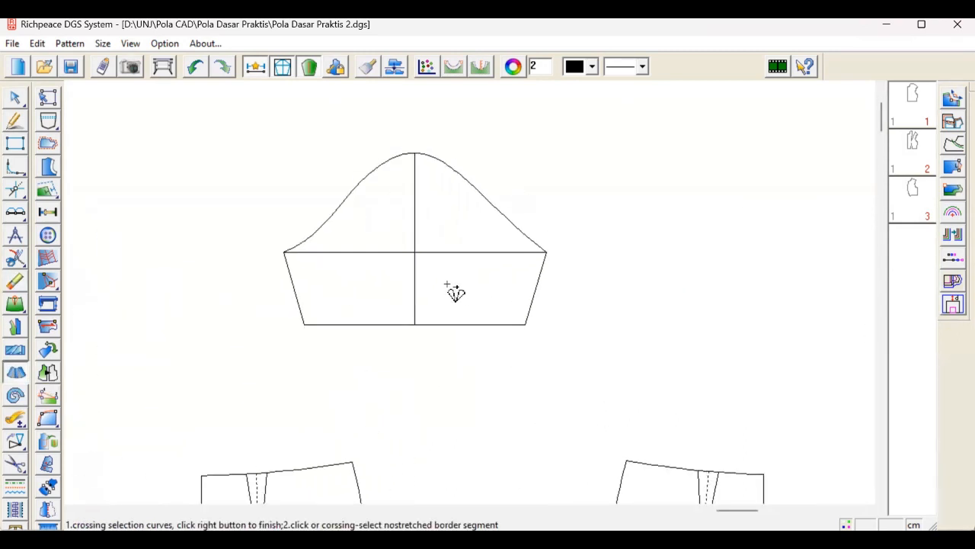
left_click(414, 229)
right_click(427, 239)
key("g")
left_click_drag(283, 142, 583, 348)
right_click(584, 348)
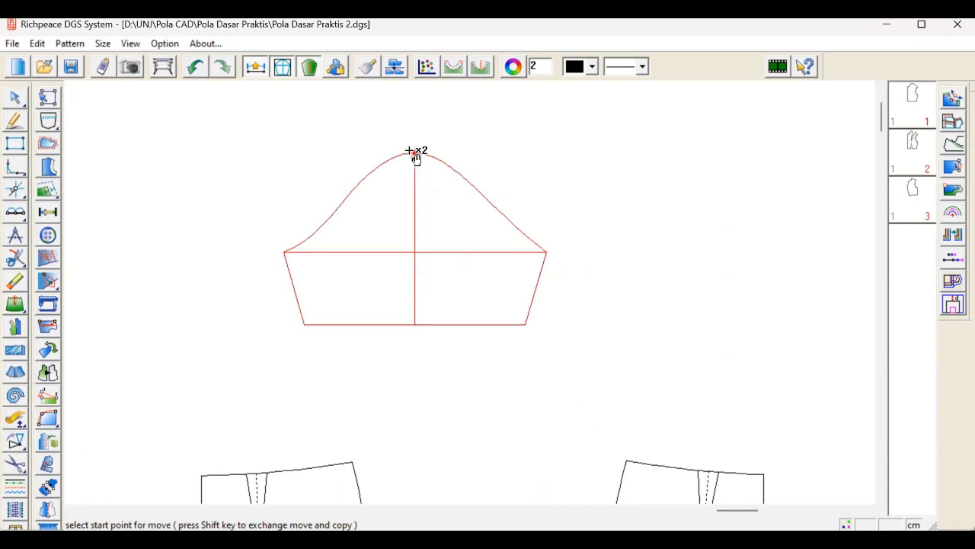
left_click(412, 152)
scroll(645, 250, "down", 6)
left_click(693, 399)
Set up a Cut apart spread on the sleeve copy, with the sleeve cap as nonstretched curve and the hem as stretched curve
scroll(693, 416, "up", 9)
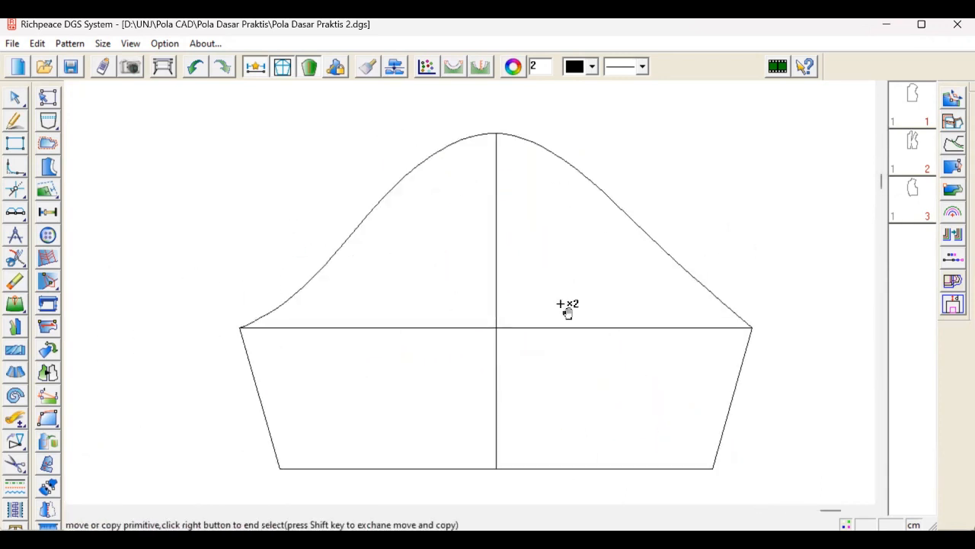
left_click(16, 372)
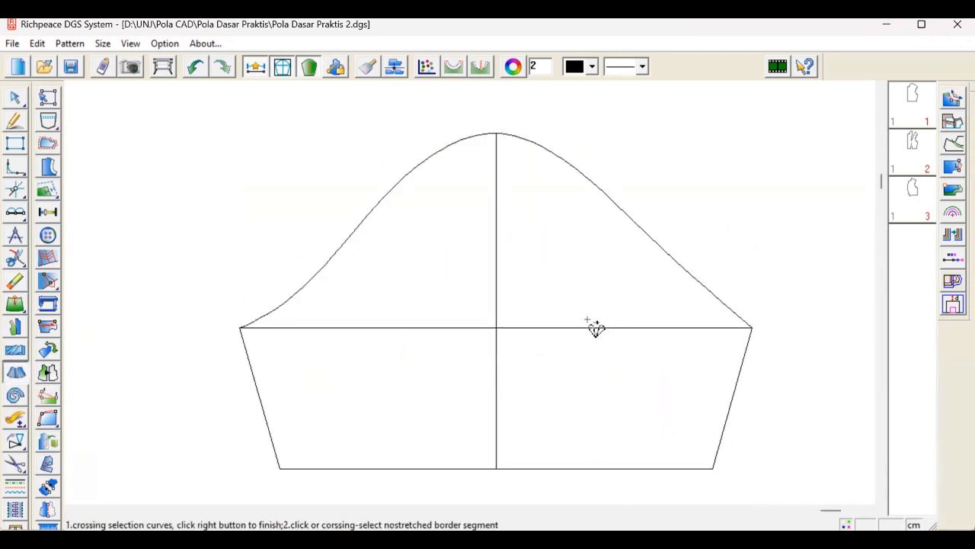
scroll(478, 300, "down", 2)
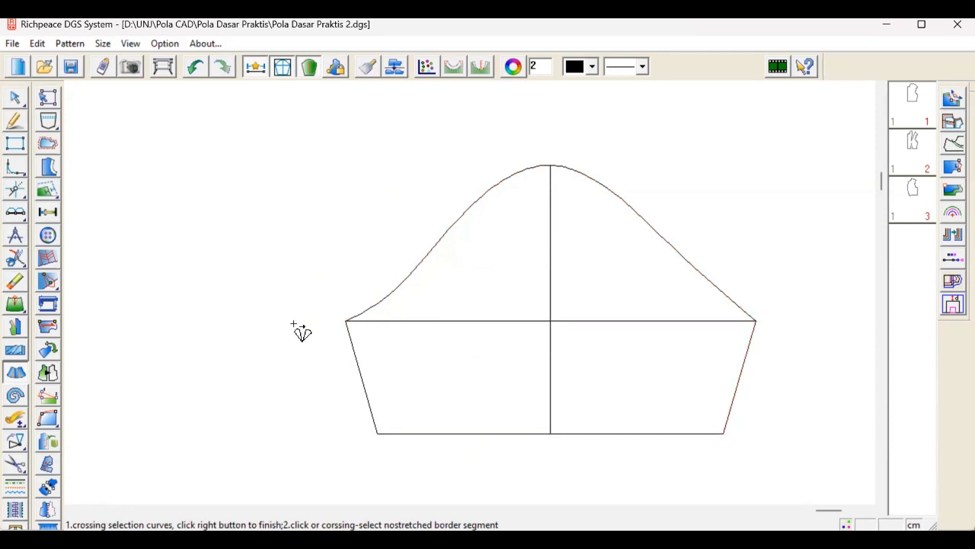
left_click(349, 341)
right_click(808, 236)
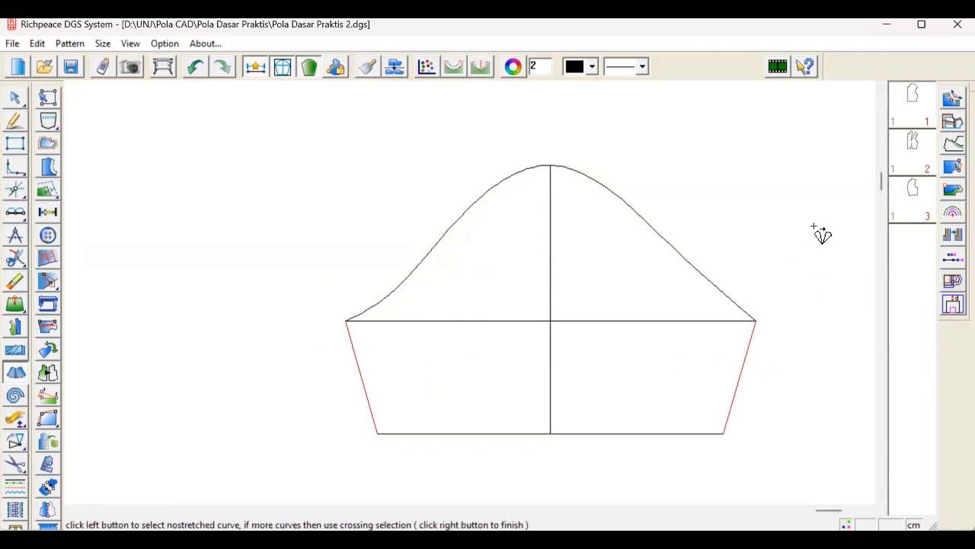
left_click(513, 174)
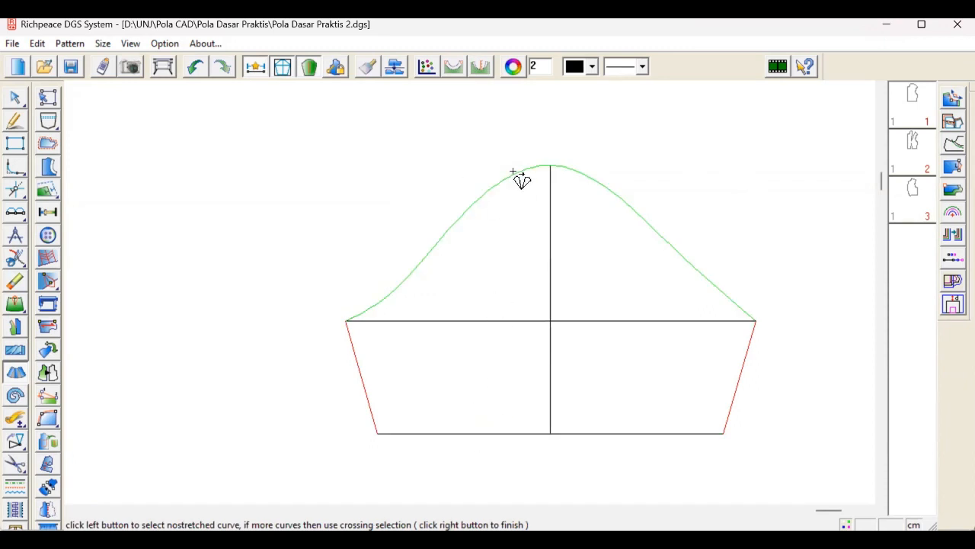
right_click(506, 179)
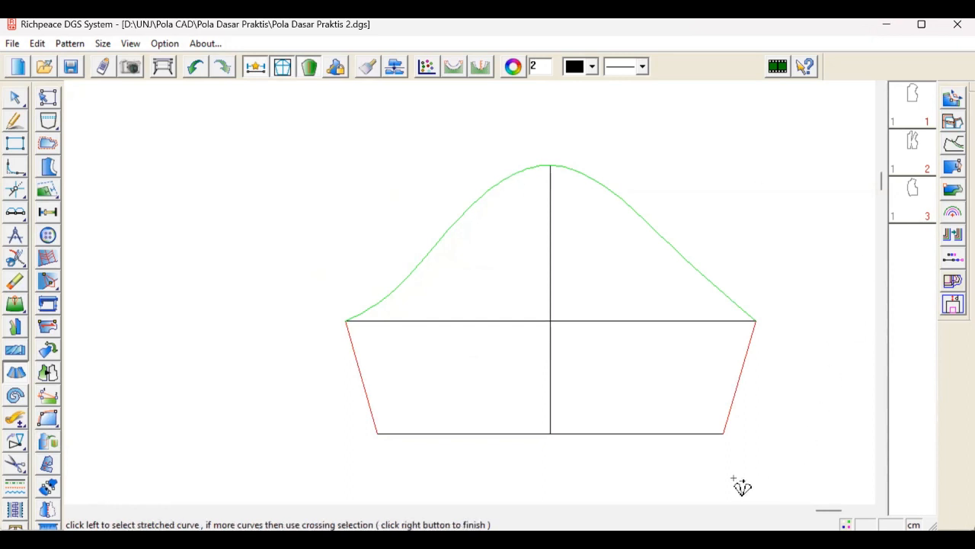
left_click(489, 433)
right_click(791, 229)
right_click(769, 183)
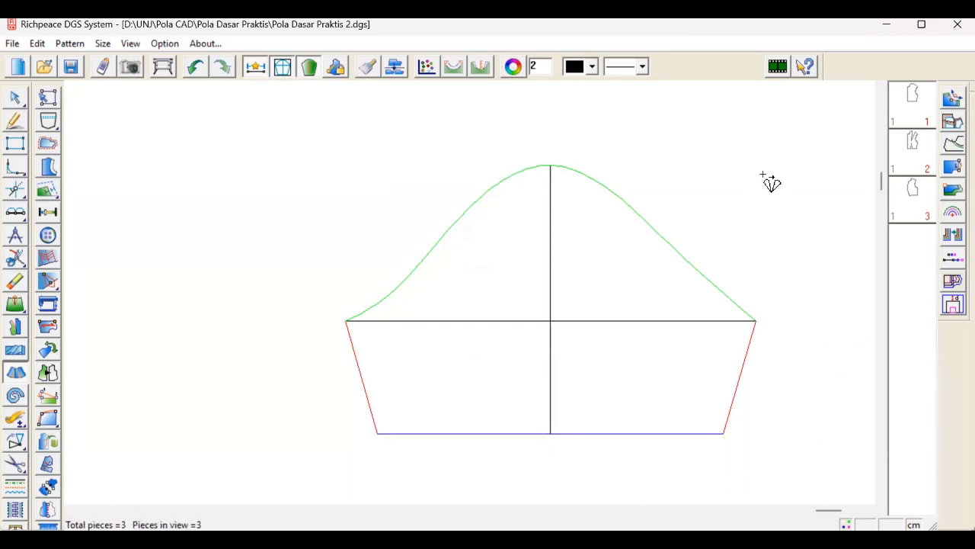
Try 5 cut lines with an average expansion of 3 cm in Divide mode, then cancel the spread
left_click_drag(531, 202, 251, 161)
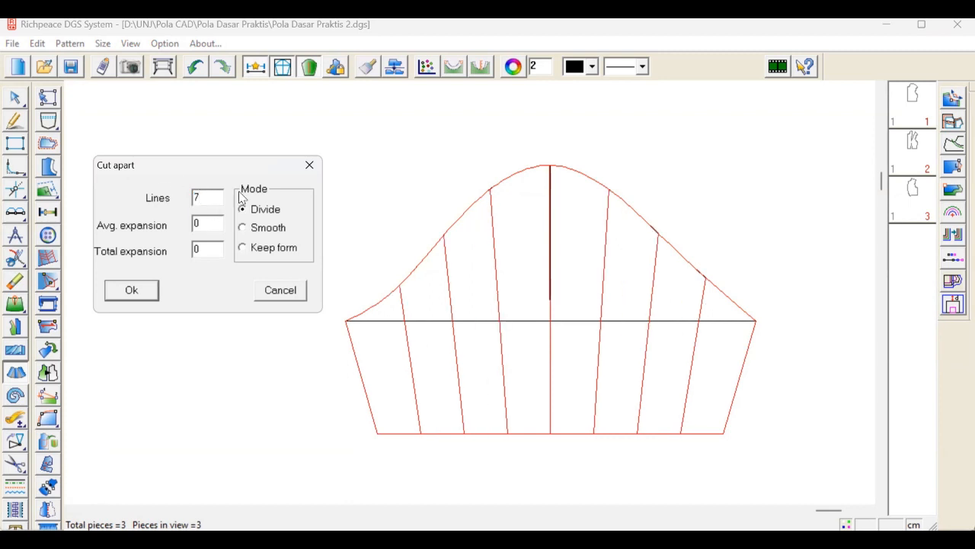
type("5")
key("BackSpace")
type("6")
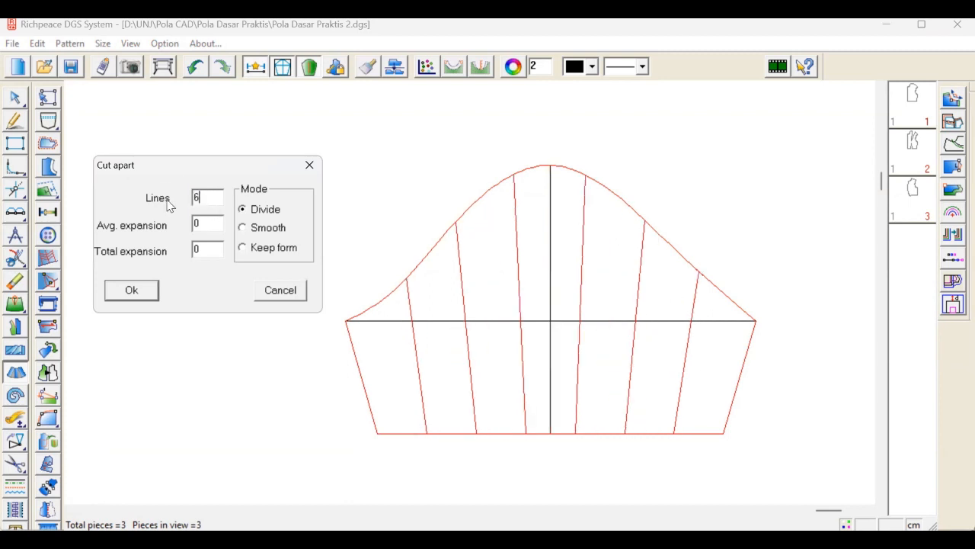
left_click_drag(206, 197, 179, 205)
type("5")
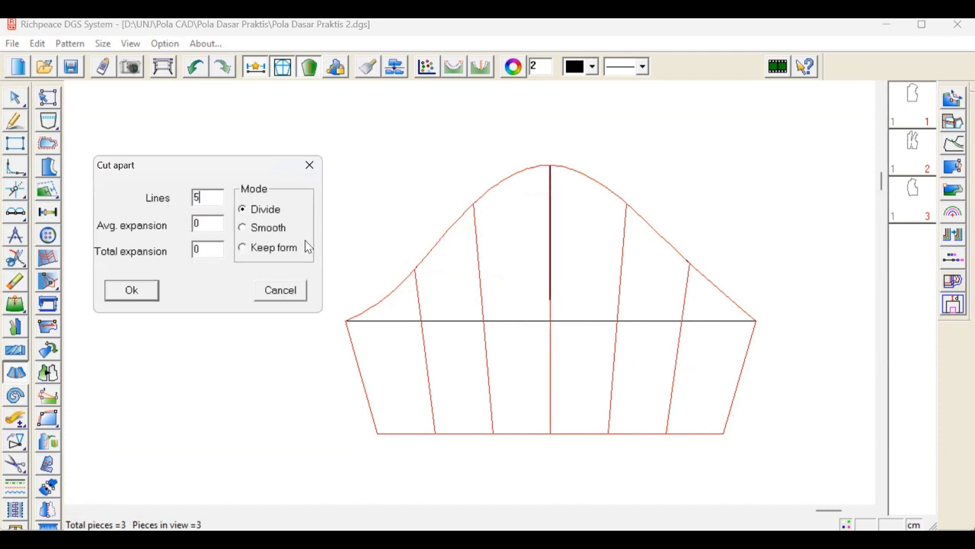
double_click(206, 223)
type("3")
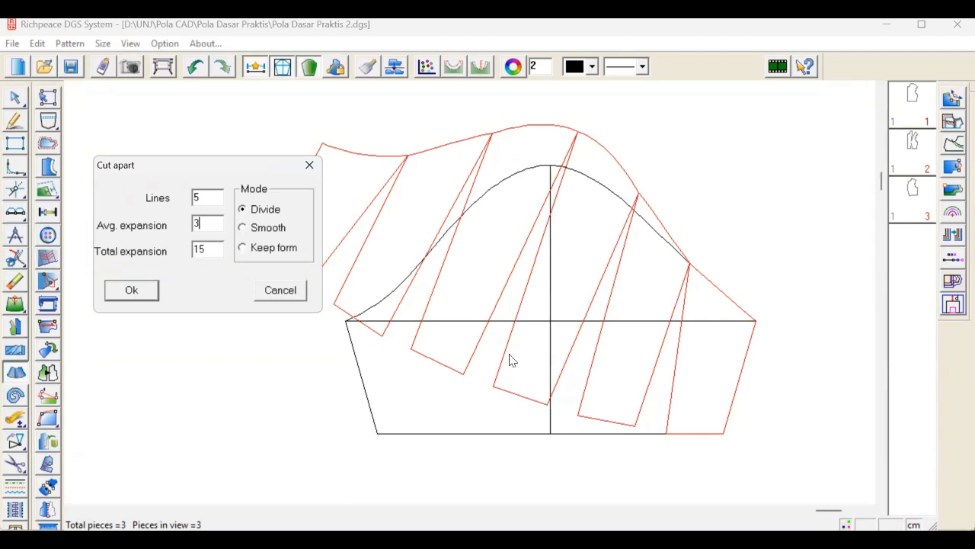
left_click(305, 290)
Set up a Cut apart spread on the sleeve copy, with the hem as nonstretched curve and the sleeve cap as stretched curve
left_click(360, 371)
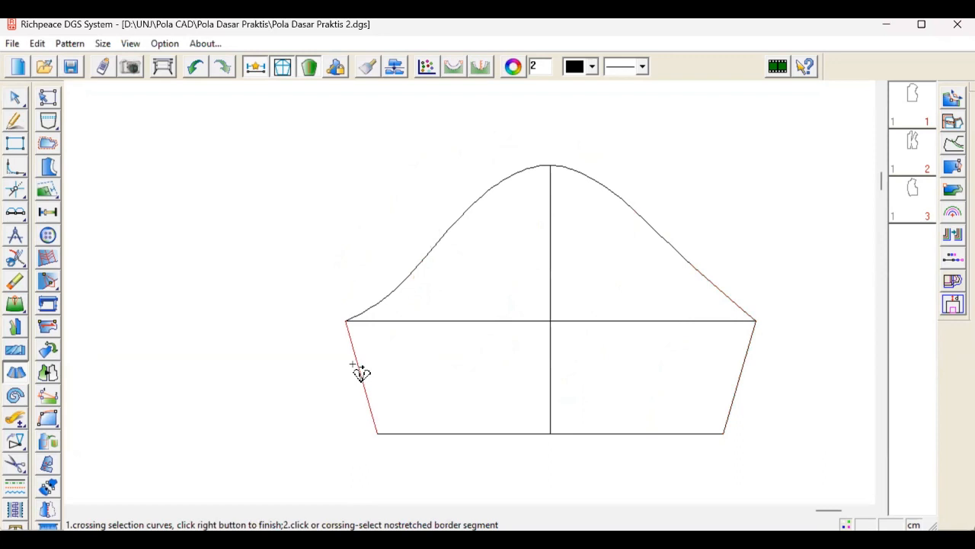
left_click(735, 392)
right_click(836, 358)
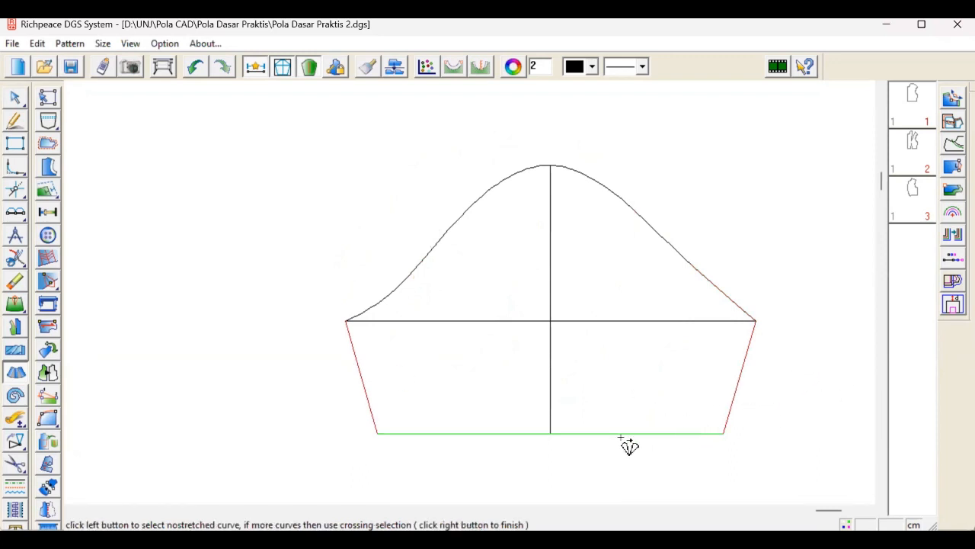
left_click(592, 446)
left_click(497, 185)
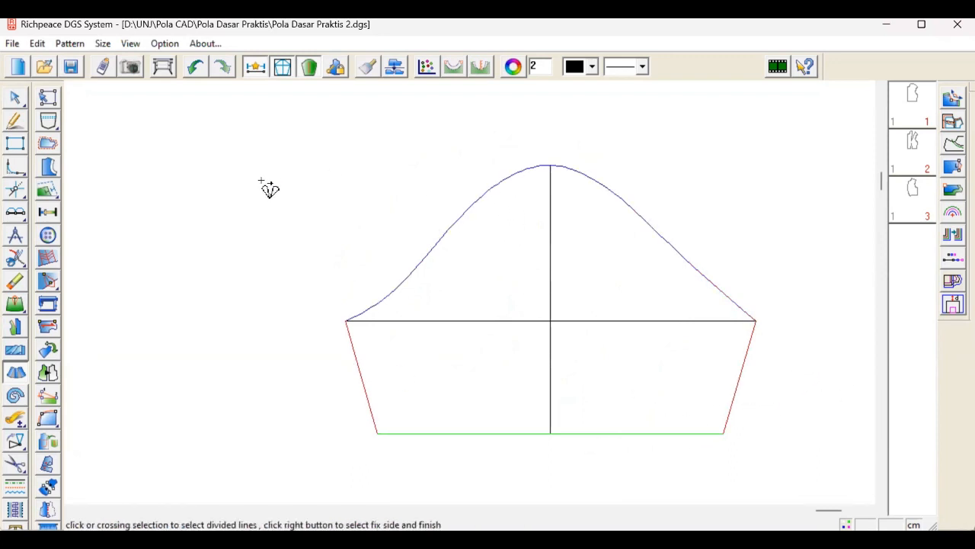
right_click(518, 209)
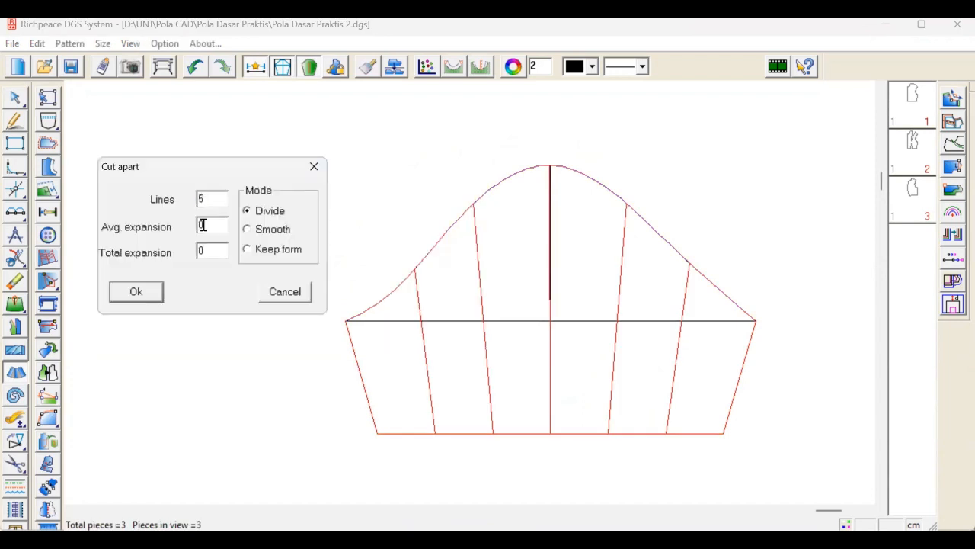
Spread the sleeve cap with 5 lines and 3 cm average expansion, previewing Keep form and Smooth before applying Divide mode
double_click(203, 224)
type("3")
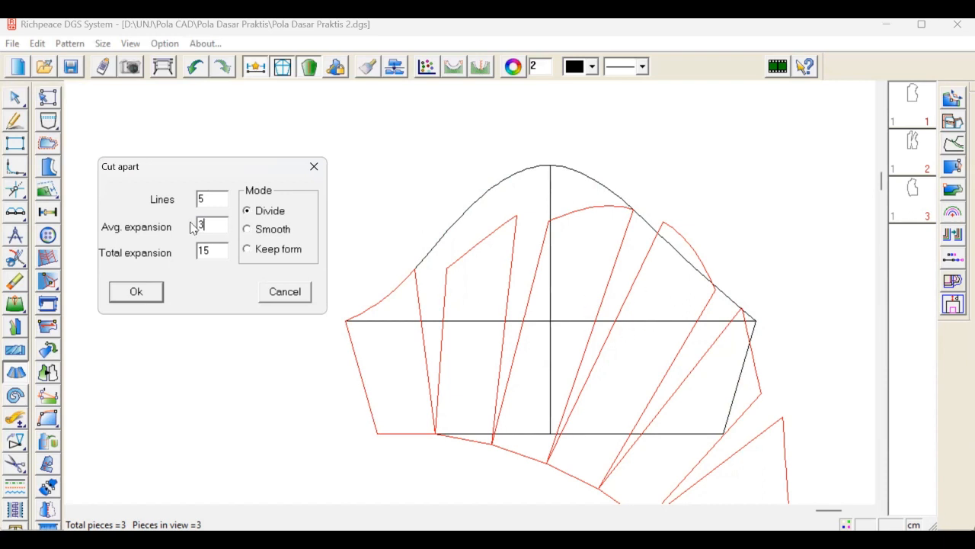
left_click_drag(258, 168, 249, 149)
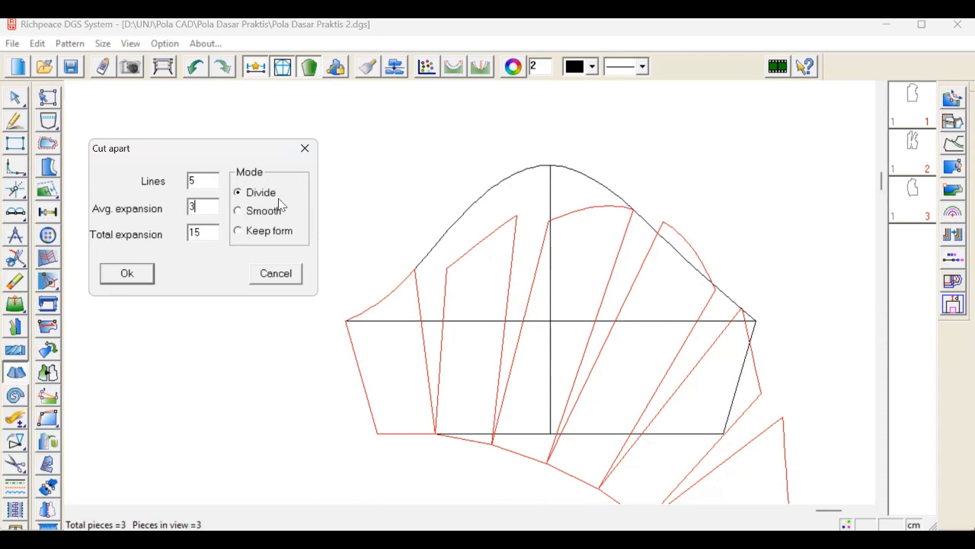
left_click(239, 231)
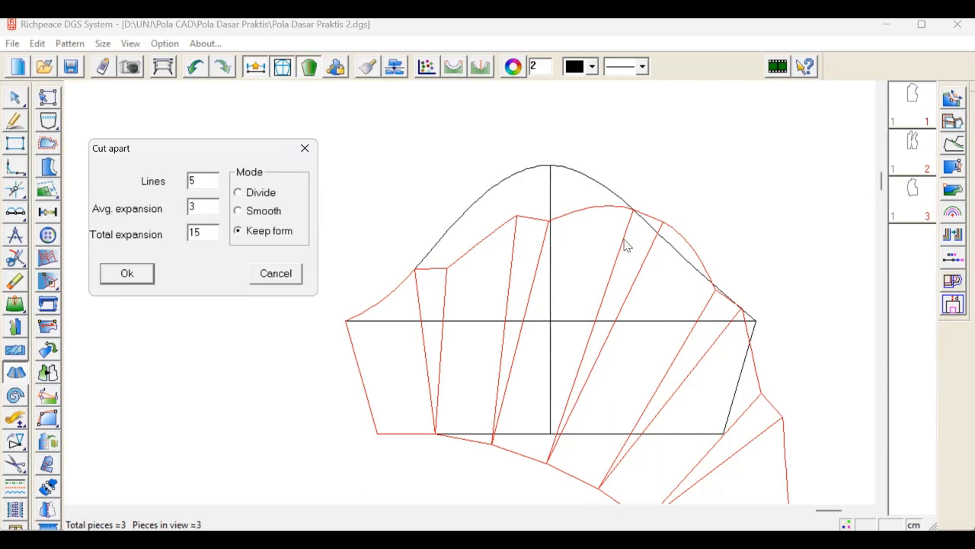
left_click(239, 211)
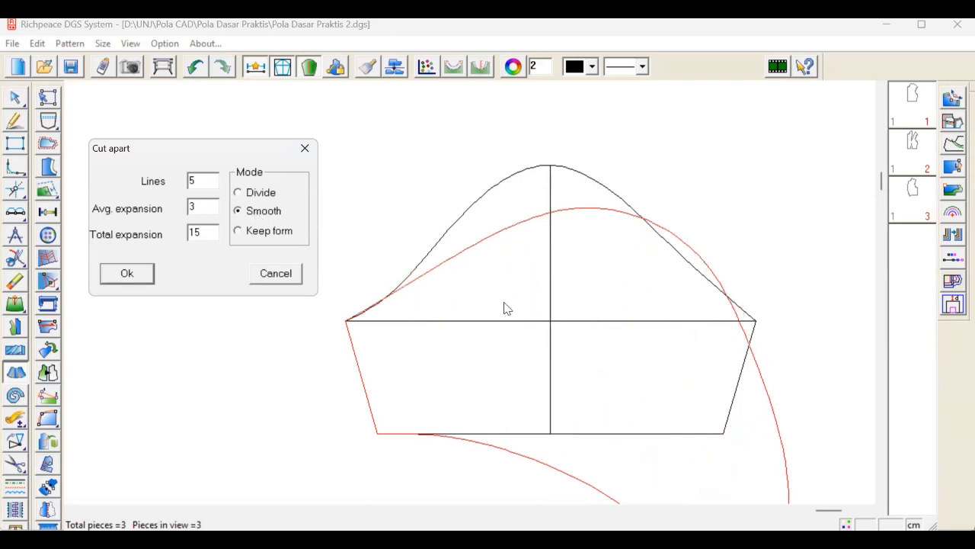
left_click(259, 193)
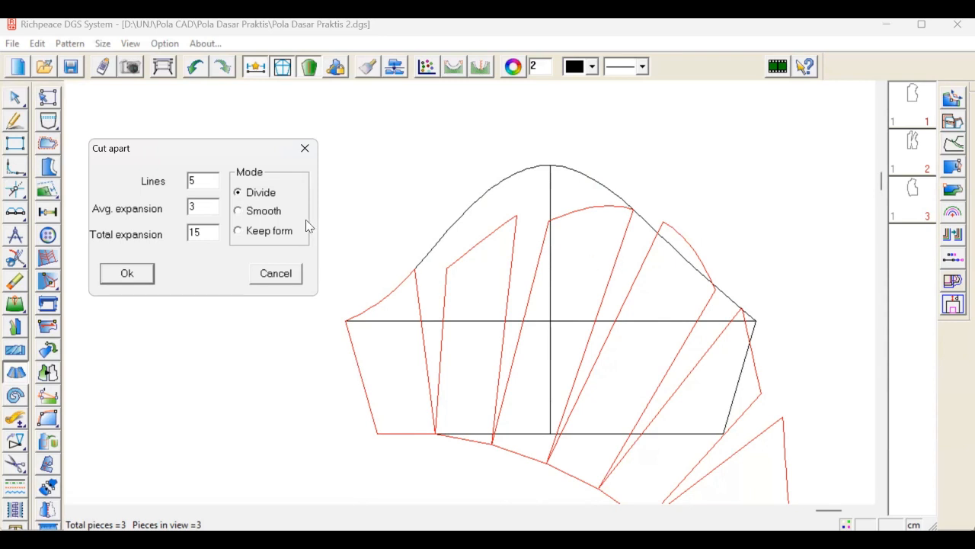
left_click(135, 278)
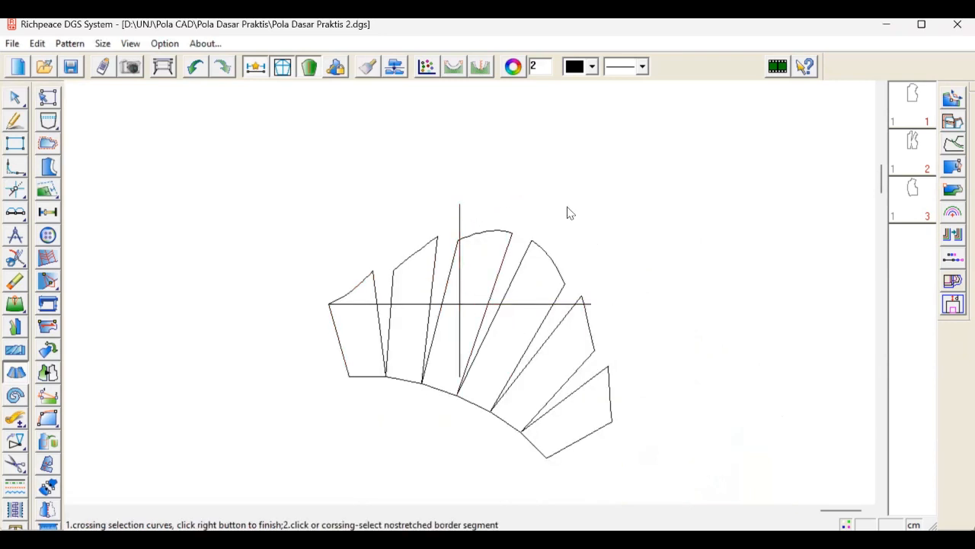
right_click(568, 213)
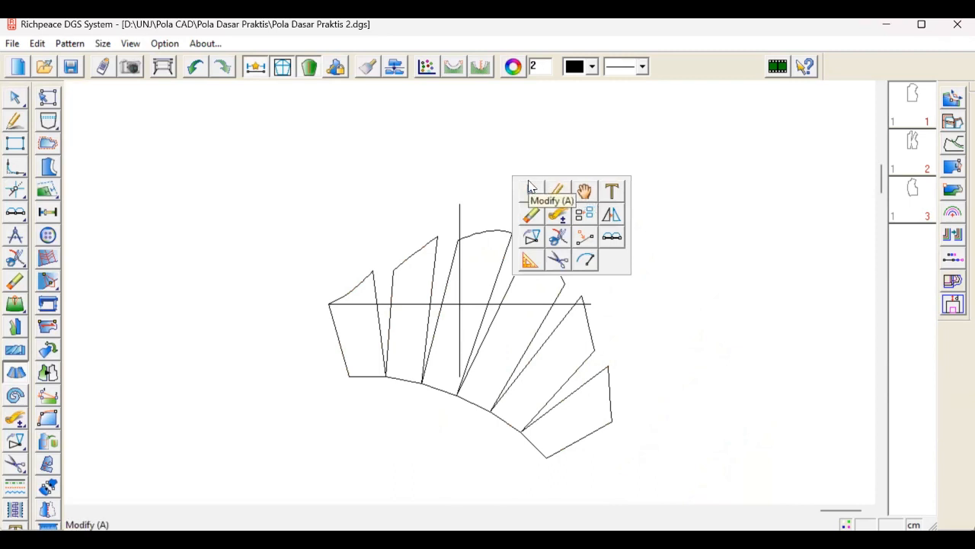
left_click(16, 444)
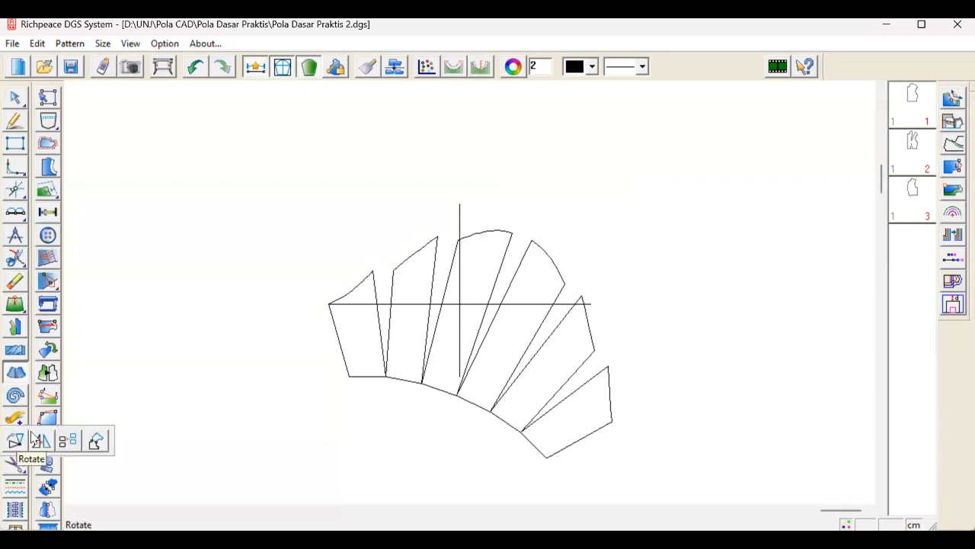
left_click(14, 443)
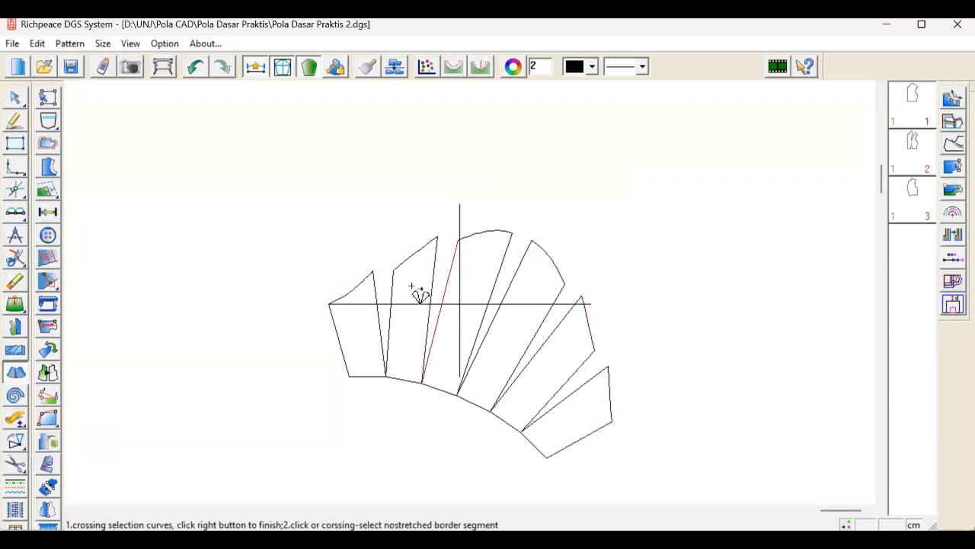
left_click(562, 385)
Erase the original horizontal bicep line and vertical centre line crossing the spread sleeve
right_click(211, 144)
left_click(224, 178)
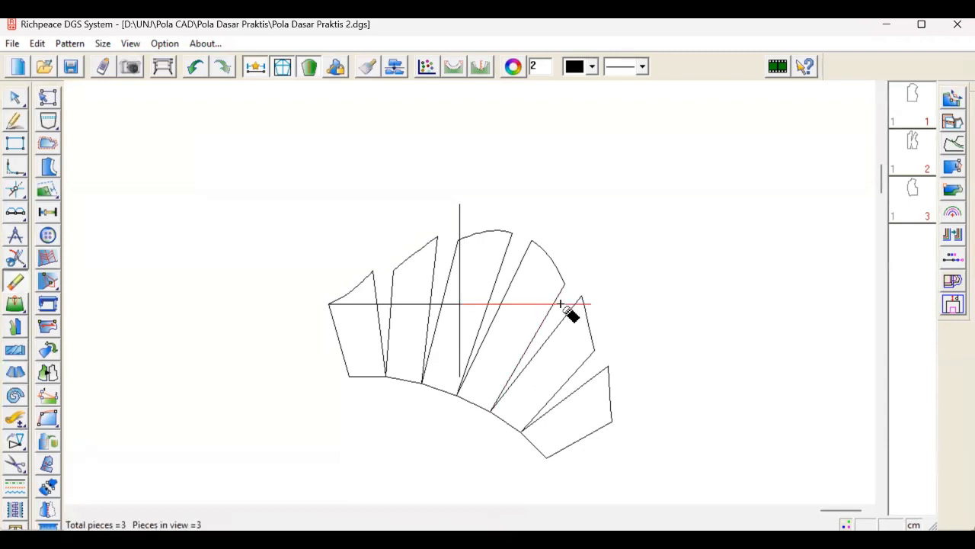
left_click(522, 305)
left_click(459, 291)
left_click(457, 304)
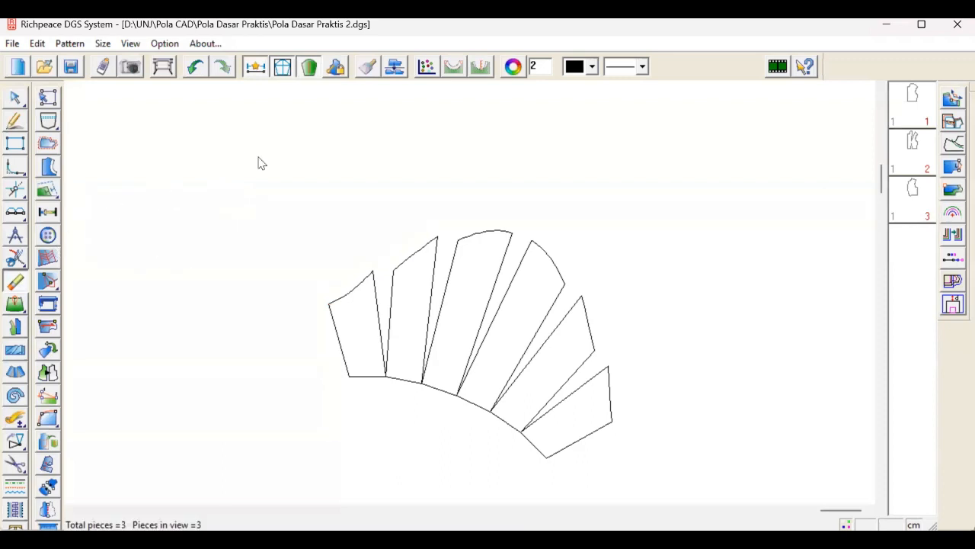
Draw a vertical guide line about 36.5 cm long in the empty area beside the spread sleeve
left_click(186, 149)
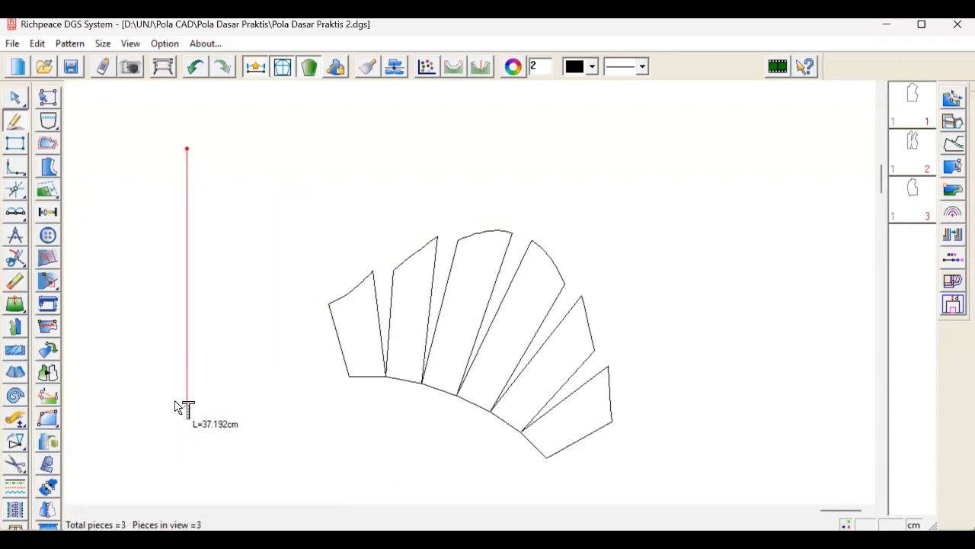
left_click(187, 398)
right_click(231, 170)
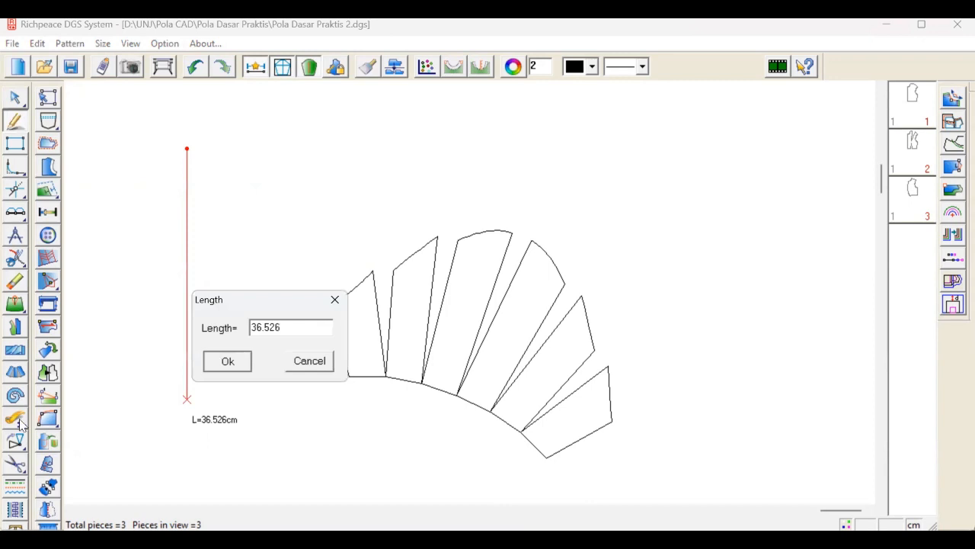
key("Return")
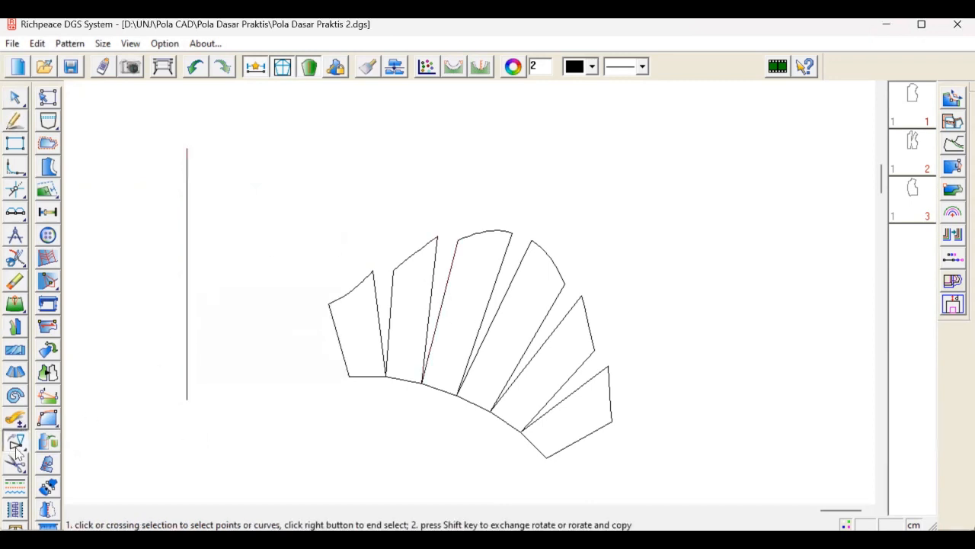
Move the whole spread sleeve so its middle hem point sits on the lower end of the vertical guide line
mouse_move(15, 442)
left_click(68, 442)
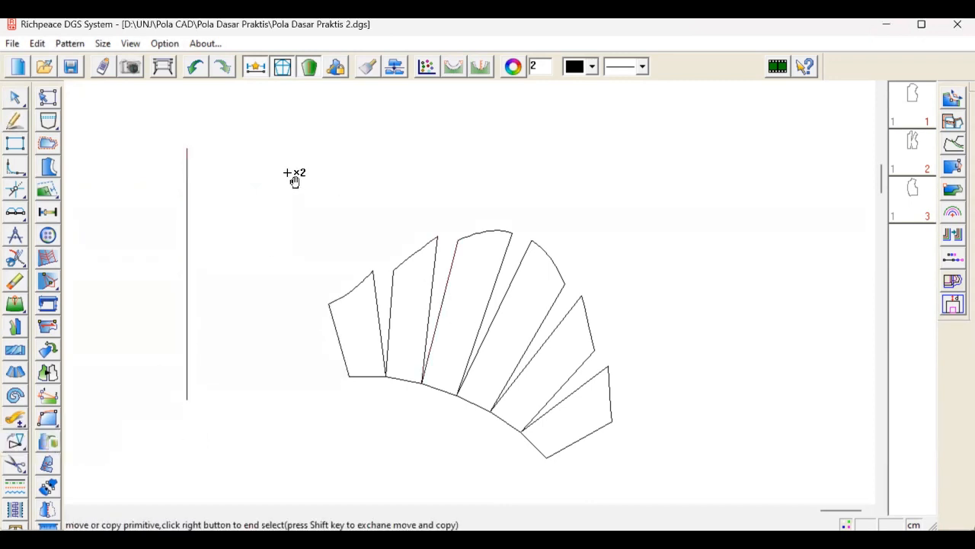
left_click_drag(274, 171, 669, 486)
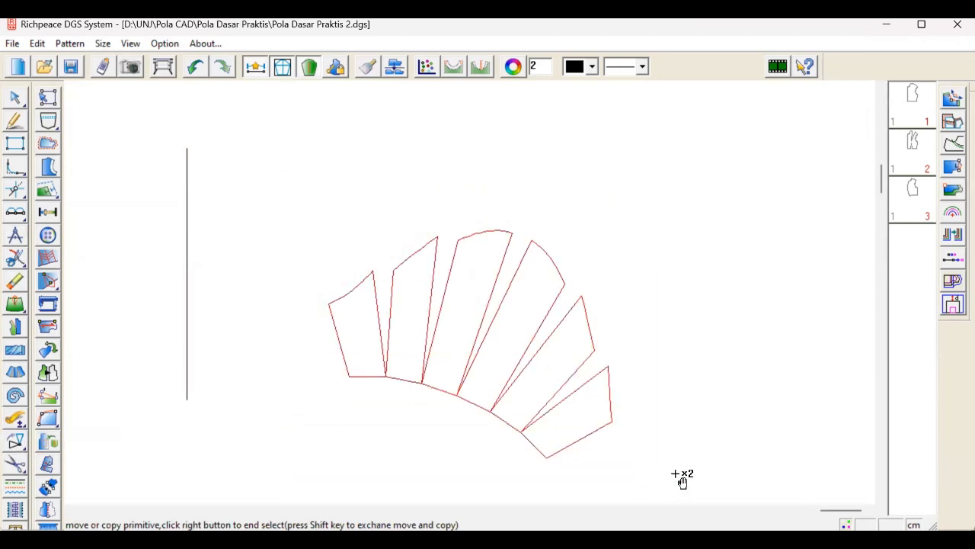
right_click(673, 285)
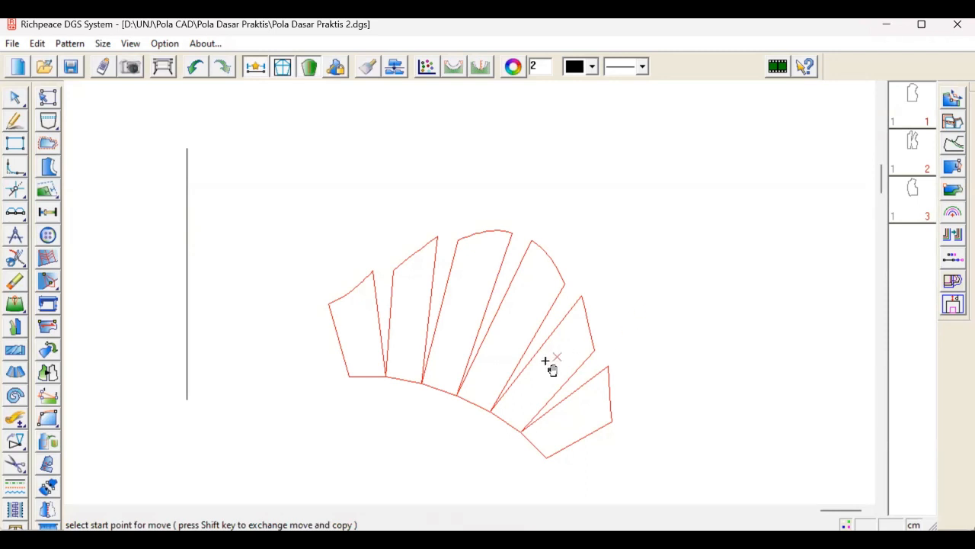
left_click(456, 397)
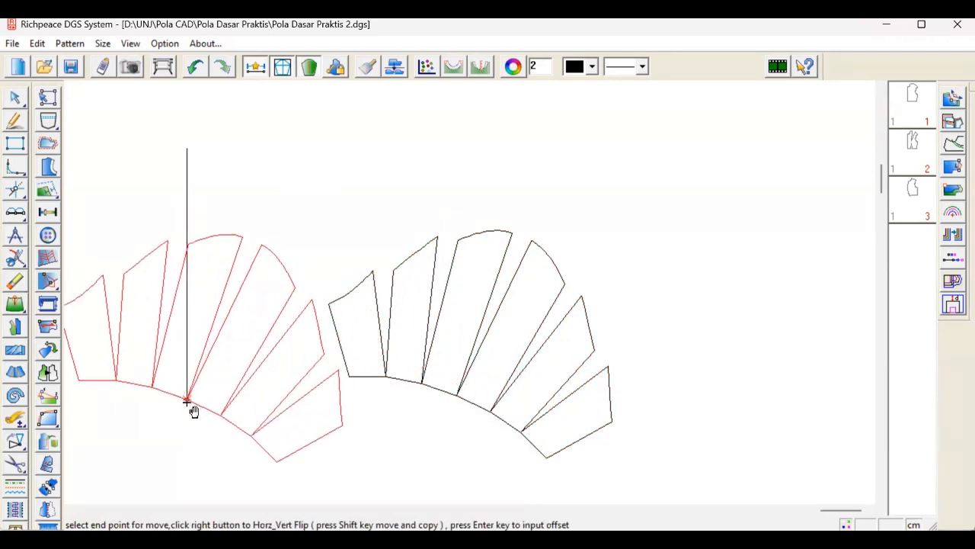
left_click(187, 402)
scroll(719, 274, "down", 1)
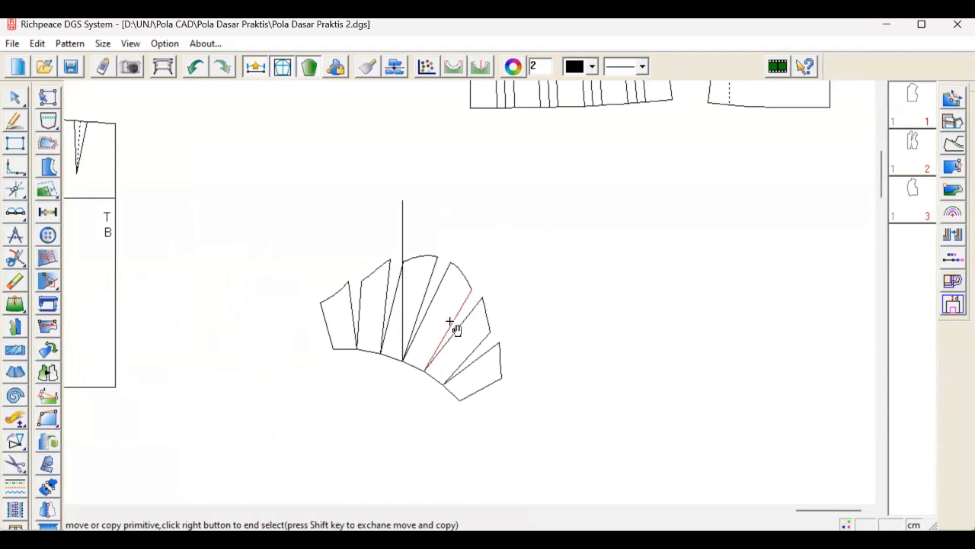
scroll(454, 328, "up", 2)
scroll(442, 235, "down", 1)
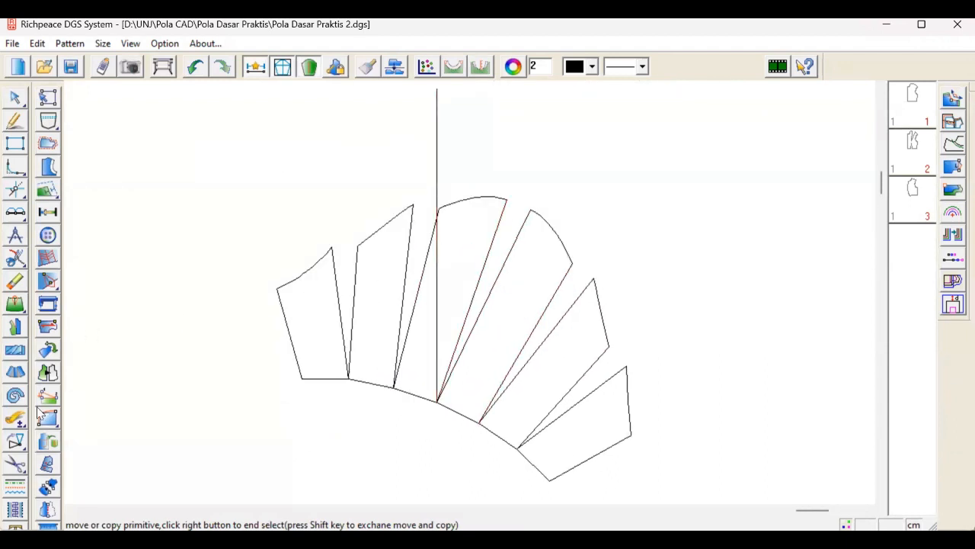
left_click(16, 442)
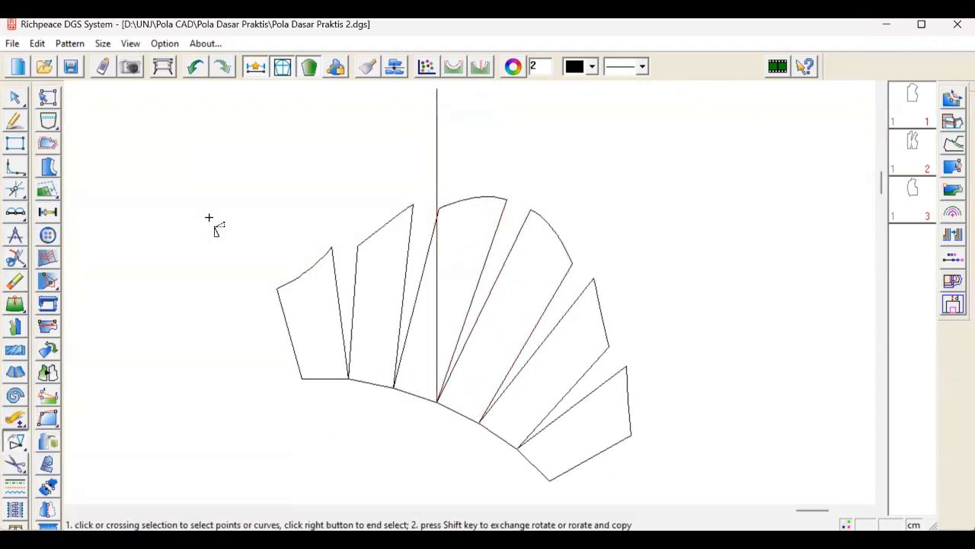
left_click_drag(226, 233, 688, 480)
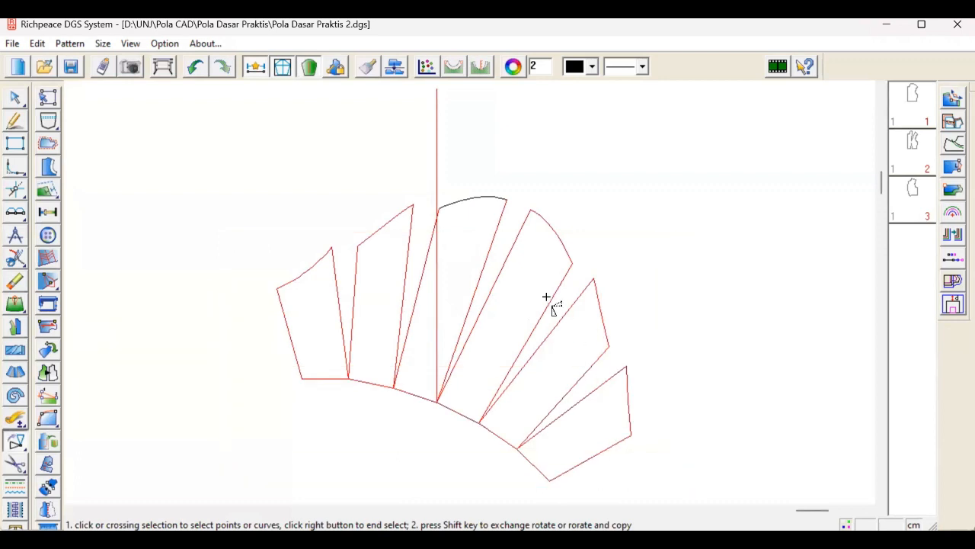
left_click(468, 199)
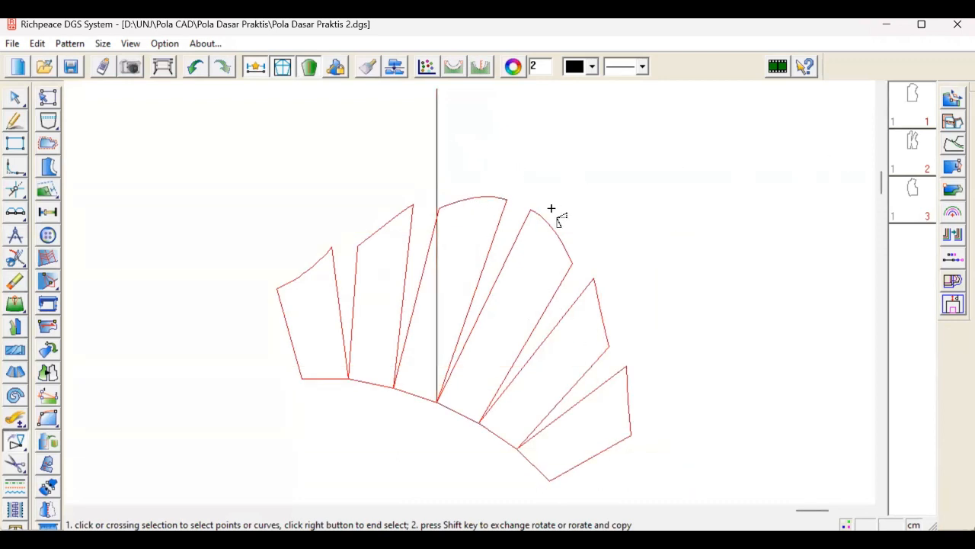
right_click(186, 195)
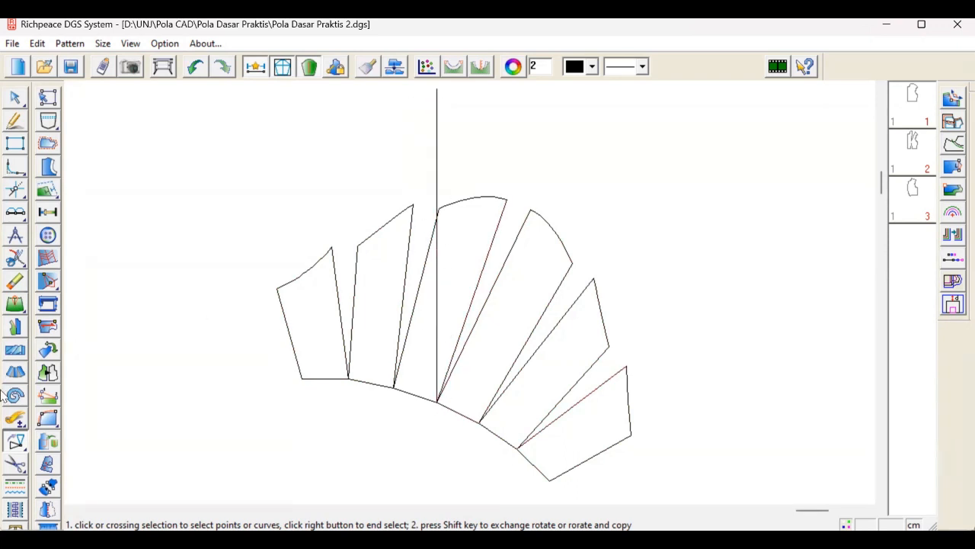
Try to rotate the spread sleeve, without the guide line, about the middle hem point using the adjacent cap corner as start point
mouse_move(17, 446)
left_click_drag(239, 176, 686, 491)
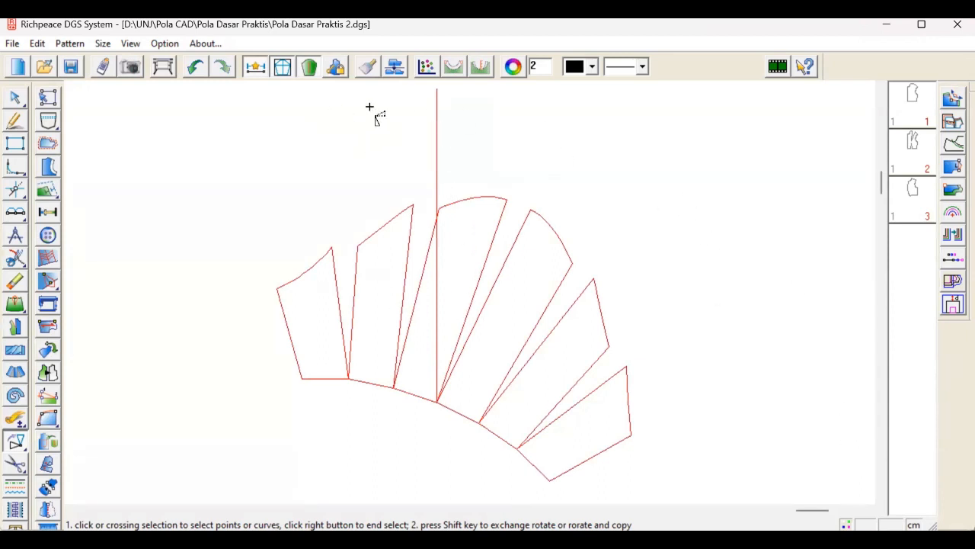
left_click(437, 117)
right_click(688, 161)
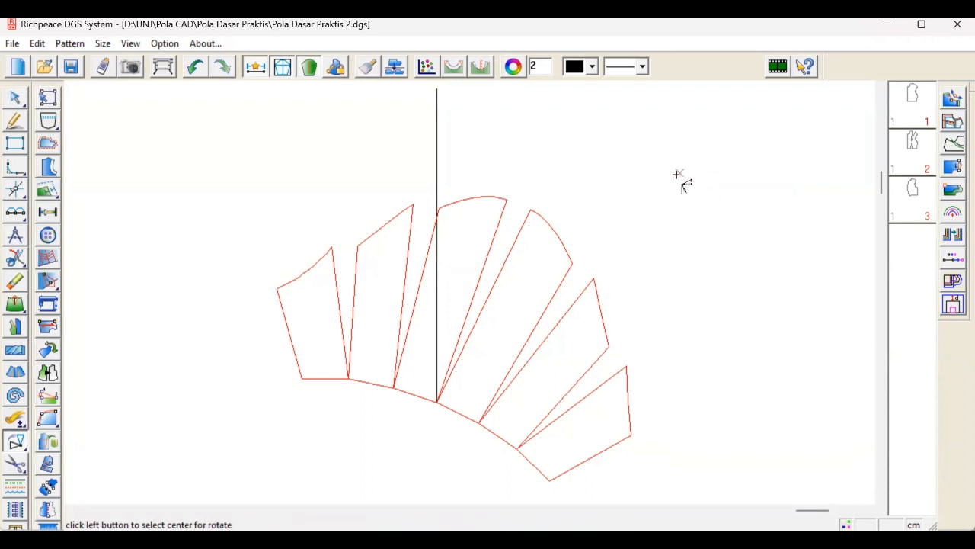
left_click(437, 404)
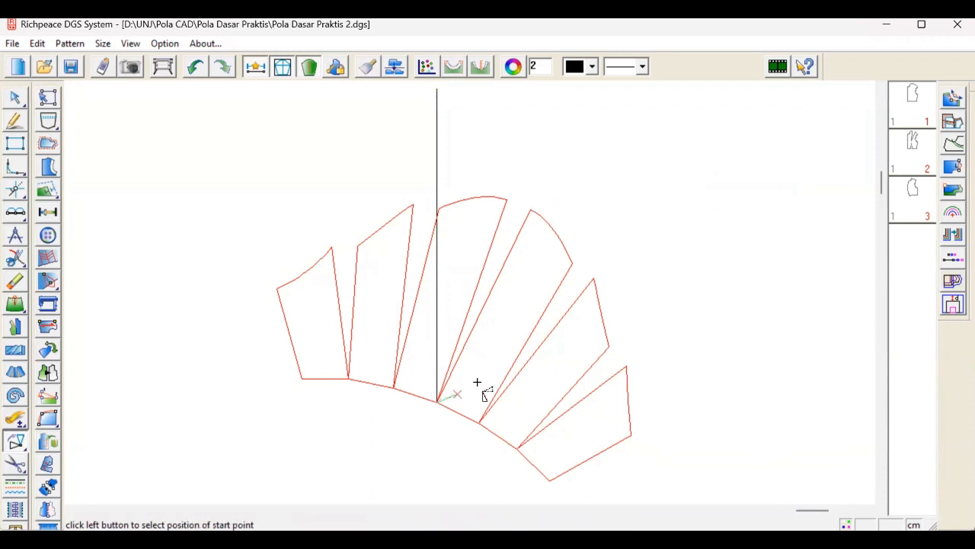
left_click(530, 208)
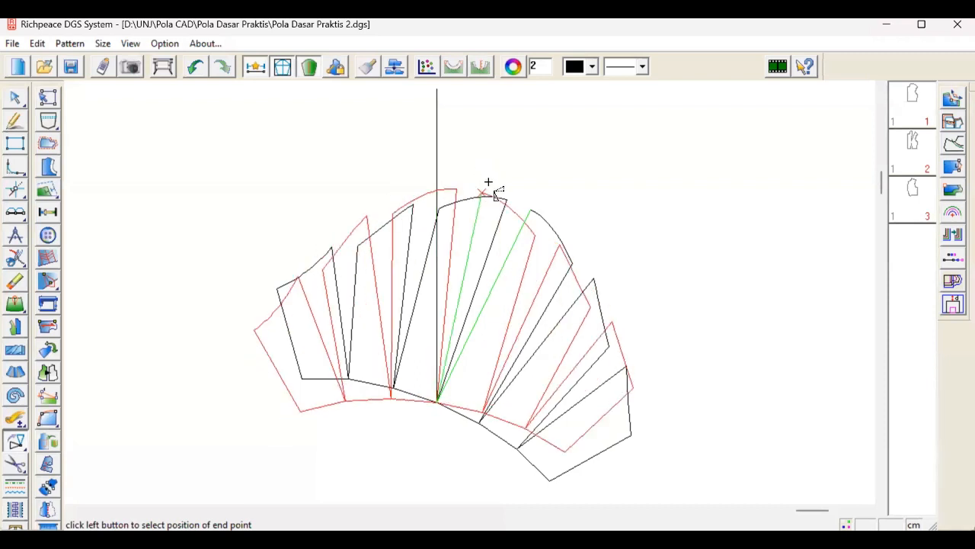
key("Escape")
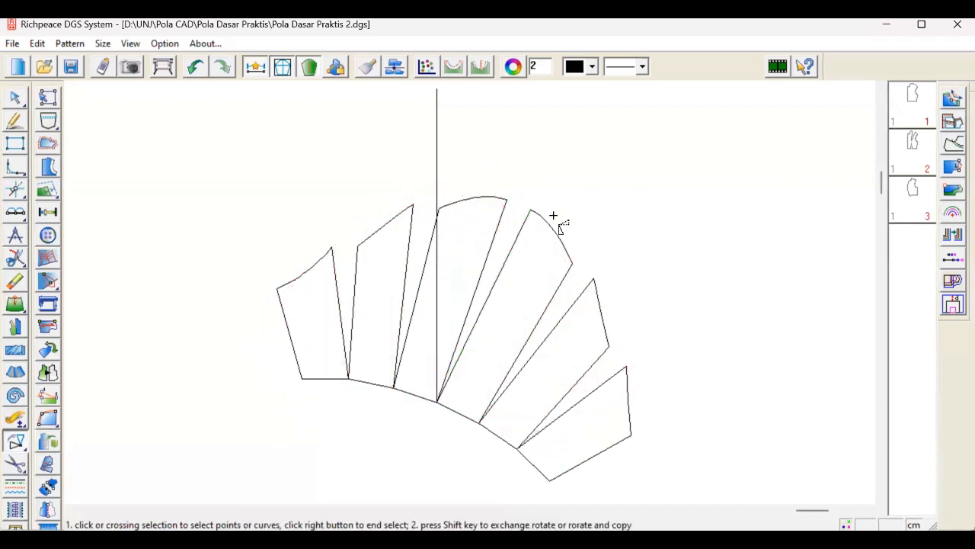
left_click_drag(230, 219, 698, 461)
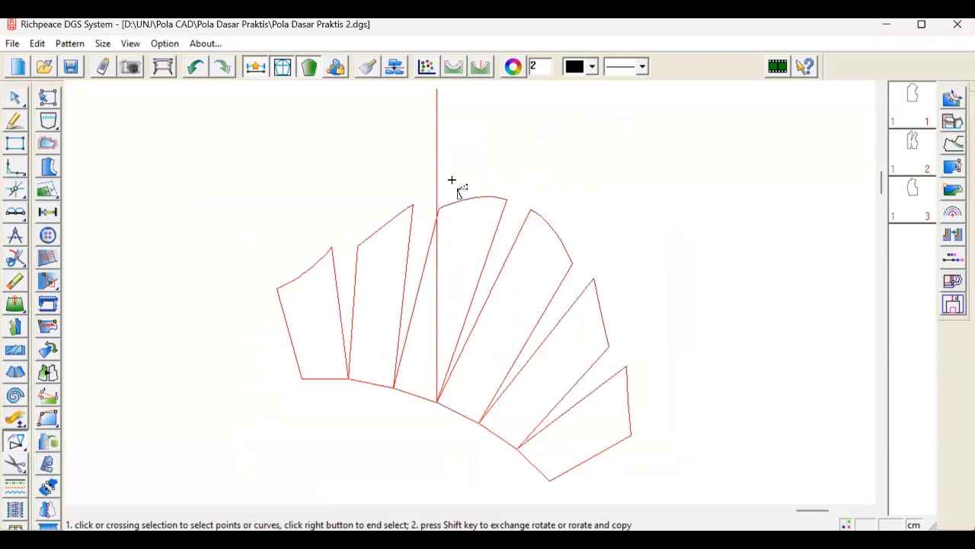
left_click(437, 118)
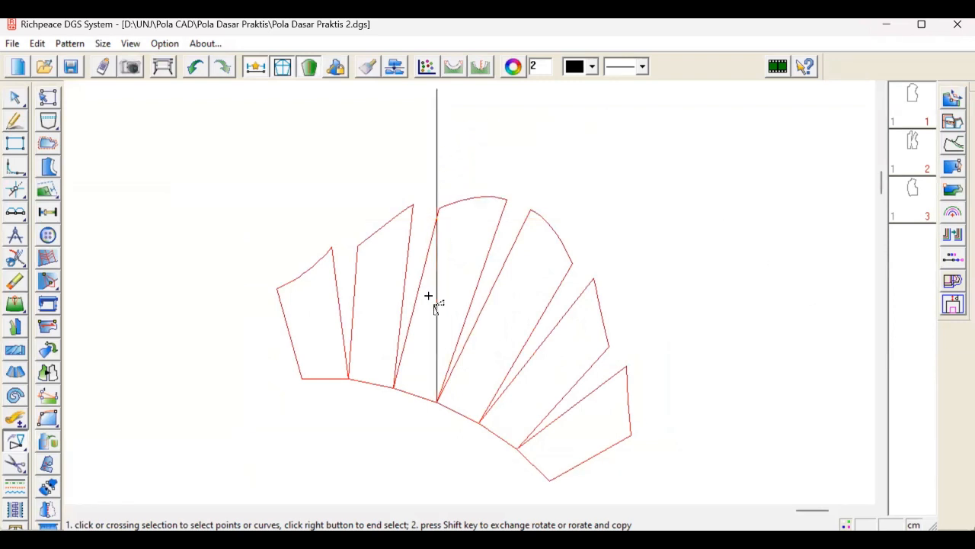
right_click(626, 207)
left_click(438, 400)
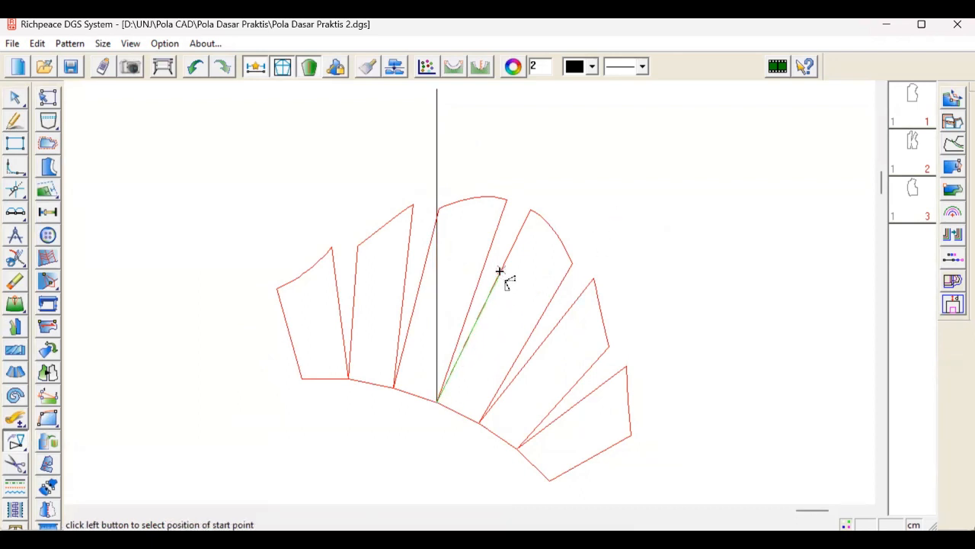
left_click(528, 211)
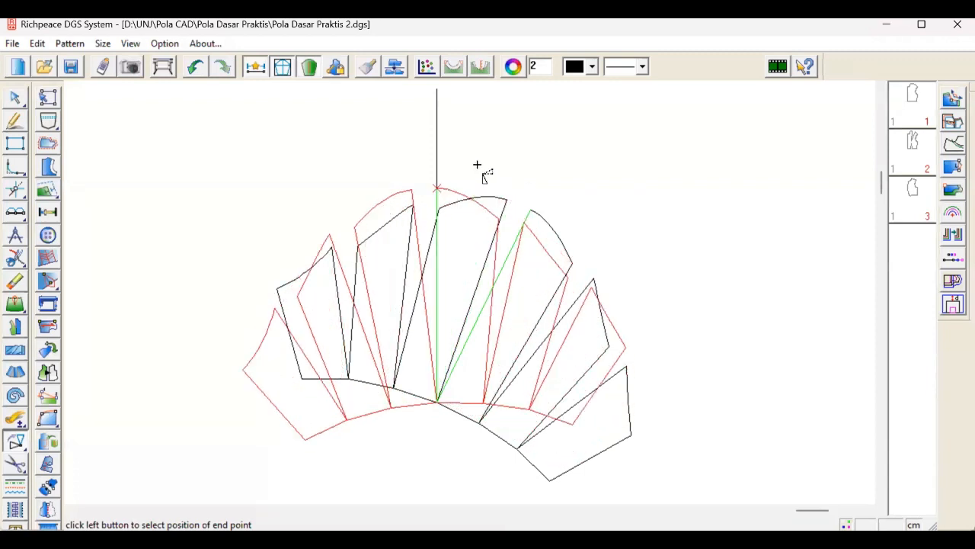
right_click(477, 164)
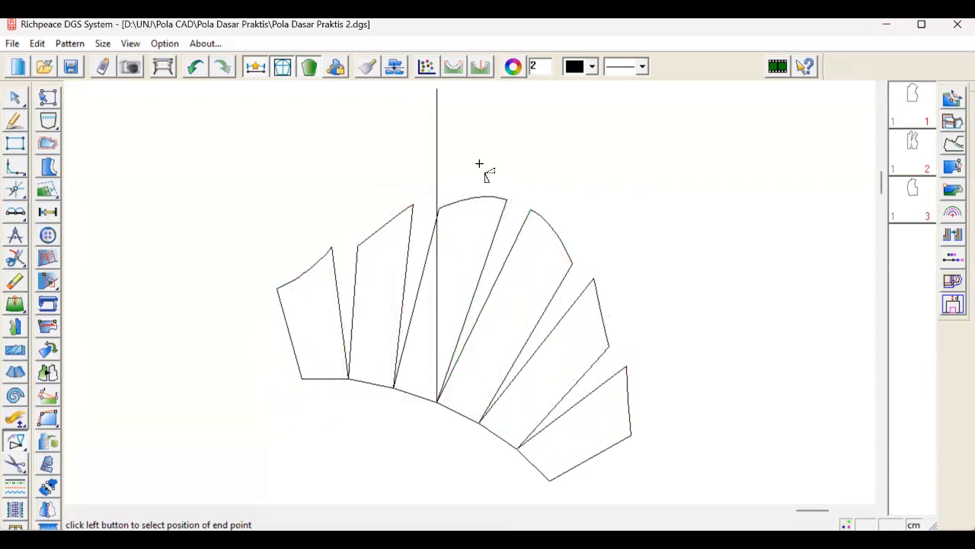
Erase the vertical guide line running through the spread sleeve's middle hem point
left_click(440, 148)
right_click(201, 292)
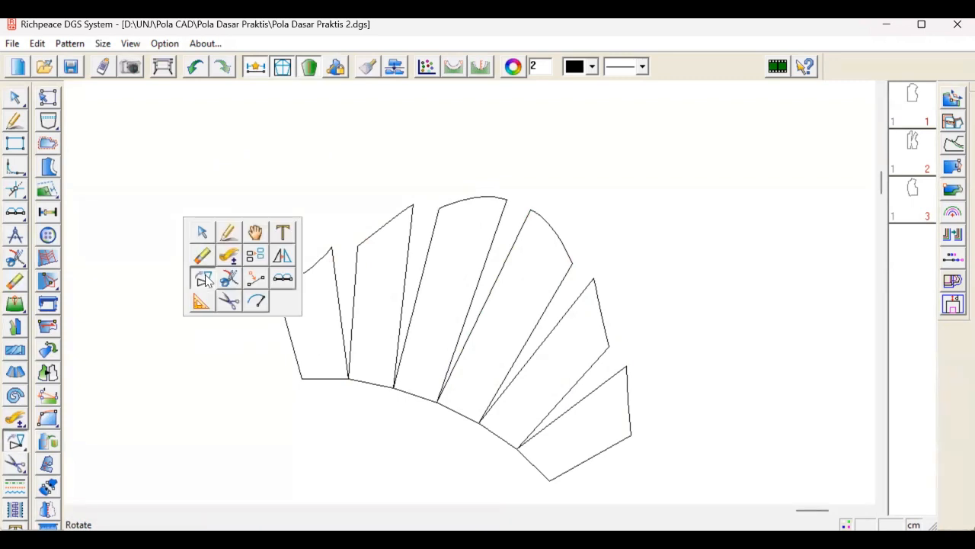
left_click_drag(229, 163, 683, 463)
right_click(519, 195)
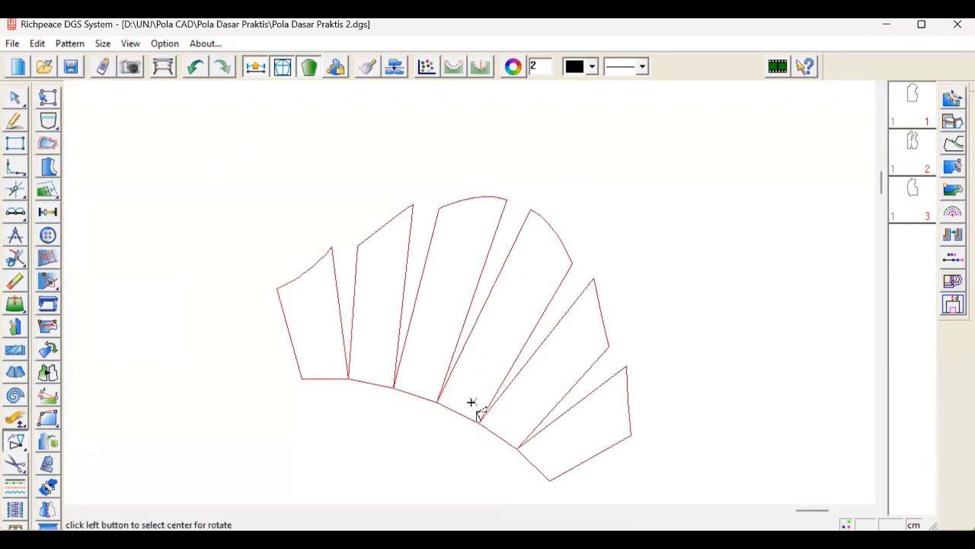
left_click(437, 403)
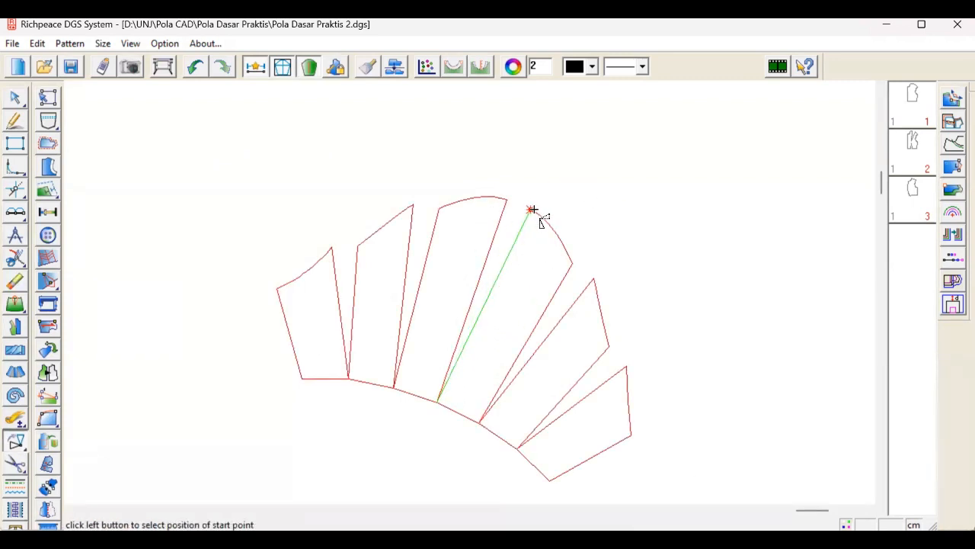
left_click(530, 211)
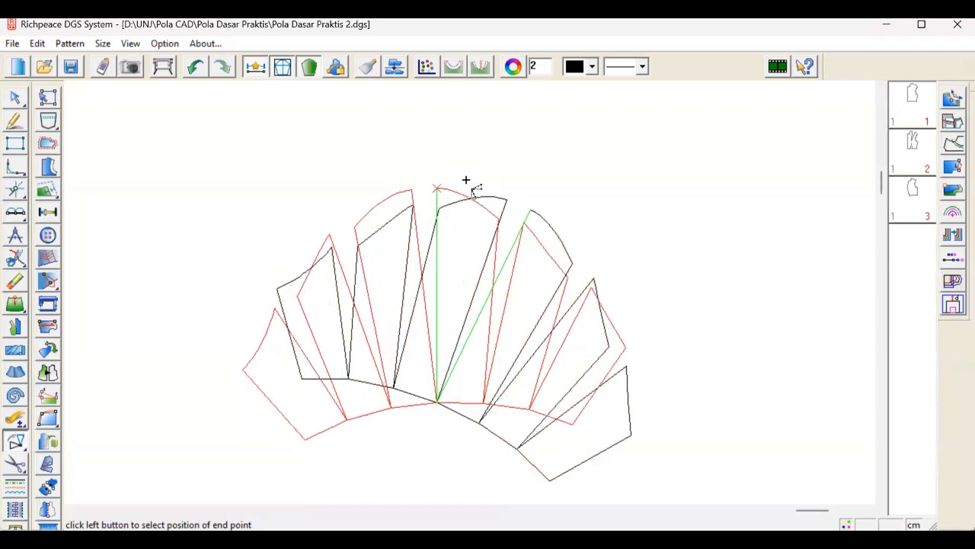
left_click(527, 184)
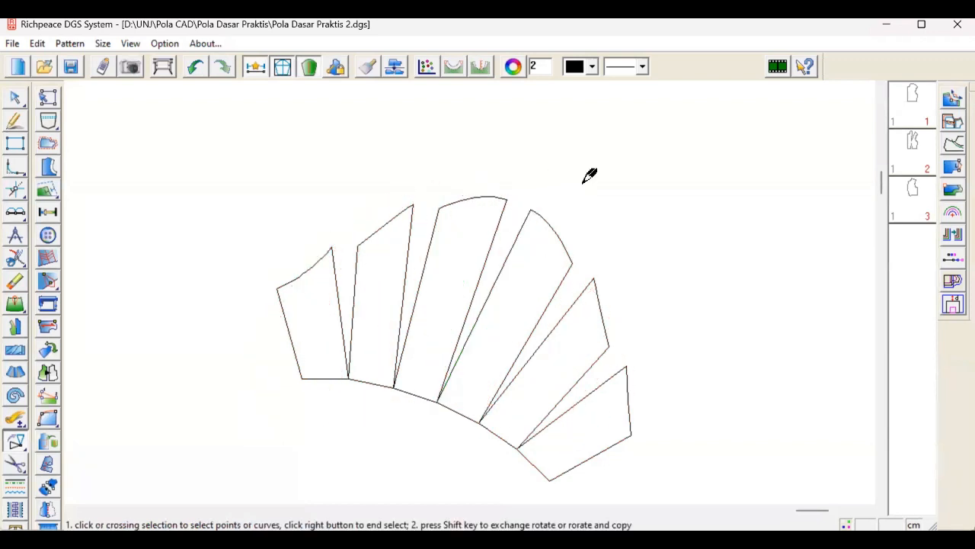
Draw a straight line across the middle gap of the spread sleeve, joining the cap corners of the two central panels
key("f")
left_click(506, 199)
right_click(533, 189)
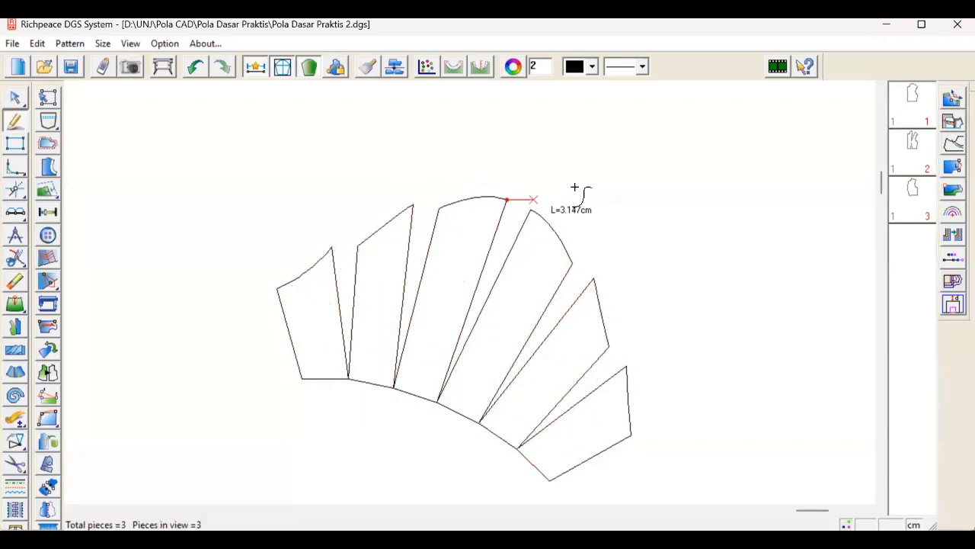
left_click(531, 211)
right_click(579, 187)
key("ctrl+b")
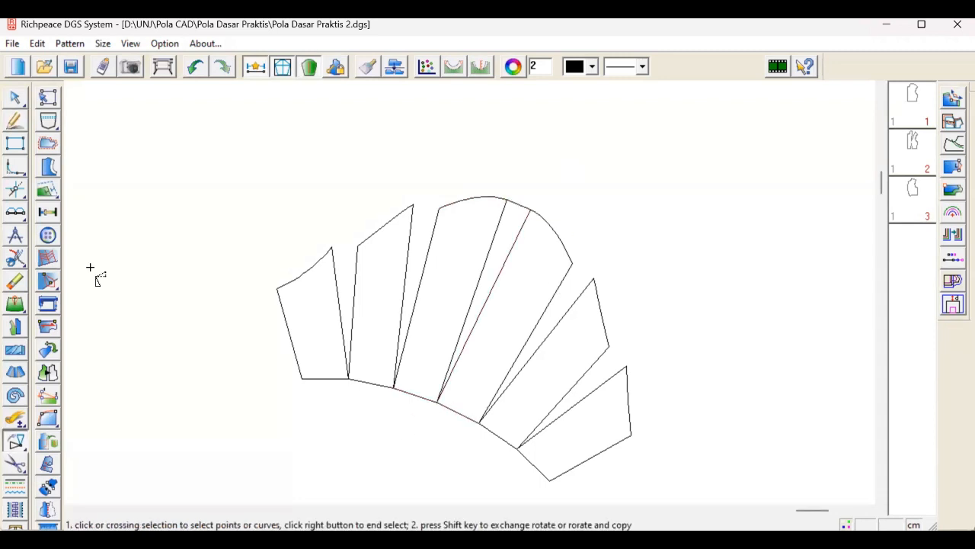
left_click_drag(653, 435, 680, 492)
right_click(708, 331)
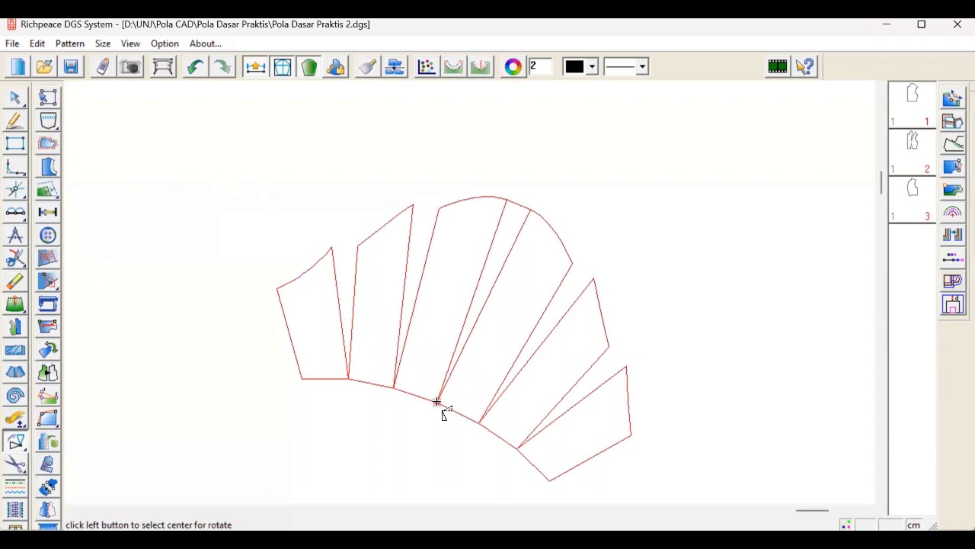
left_click(435, 402)
scroll(495, 260, "up", 1)
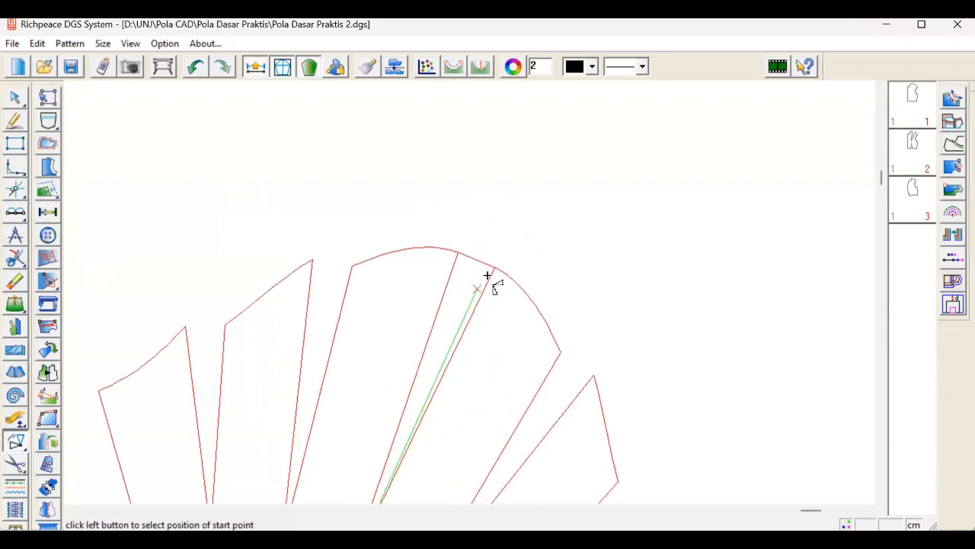
scroll(479, 263, "up", 1)
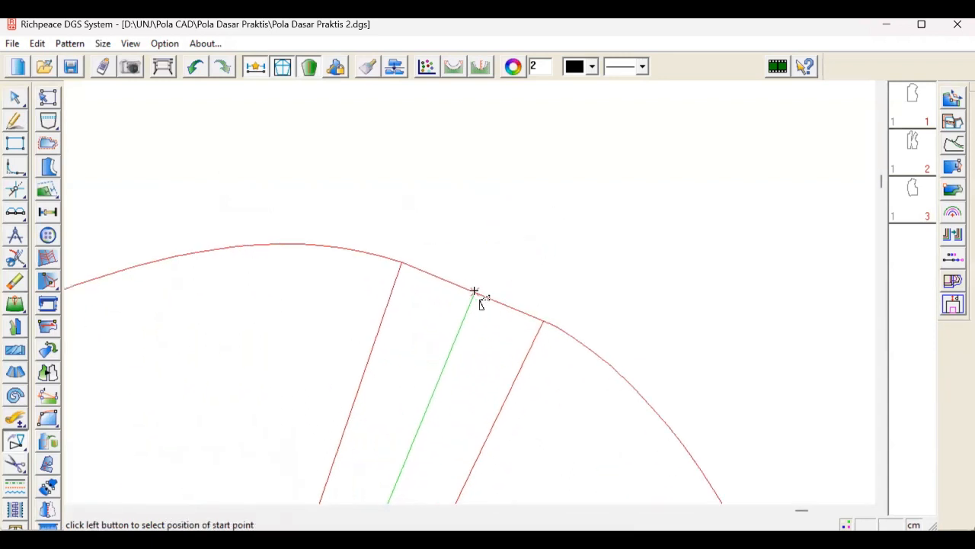
key("Escape")
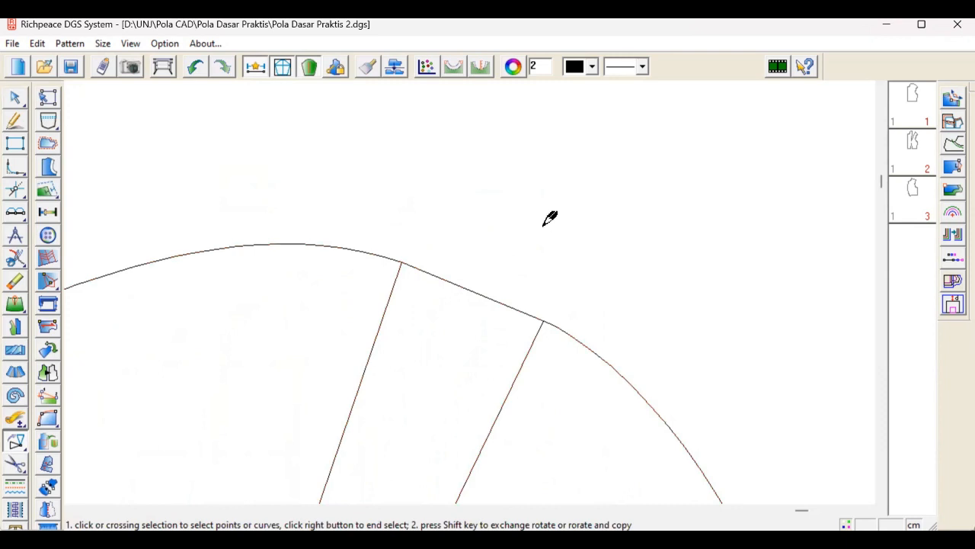
Draw a centre line from the midpoint of the cap's joining line down to the middle hem point
key("f")
scroll(459, 290, "down", 4)
scroll(457, 288, "up", 2)
left_click(455, 281)
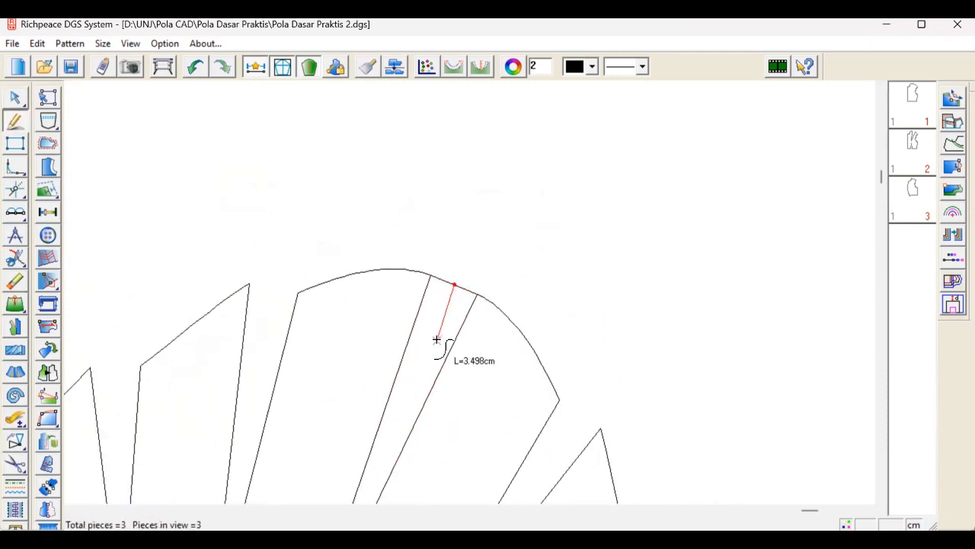
scroll(440, 342, "down", 2)
left_click(408, 402)
right_click(603, 226)
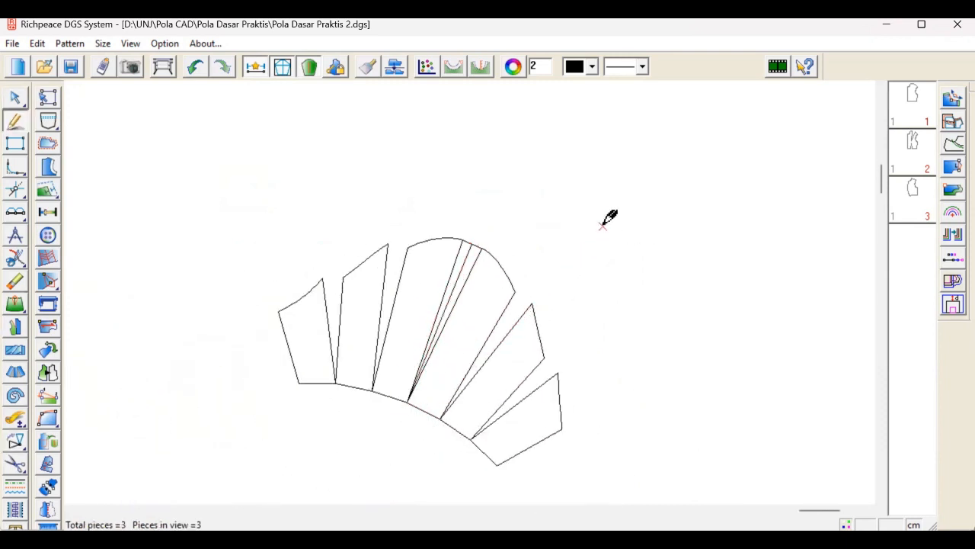
Rotate the whole spread sleeve about the middle hem point until its new centre line stands vertical
middle_click(638, 249)
left_click(617, 281)
left_click_drag(261, 214, 638, 462)
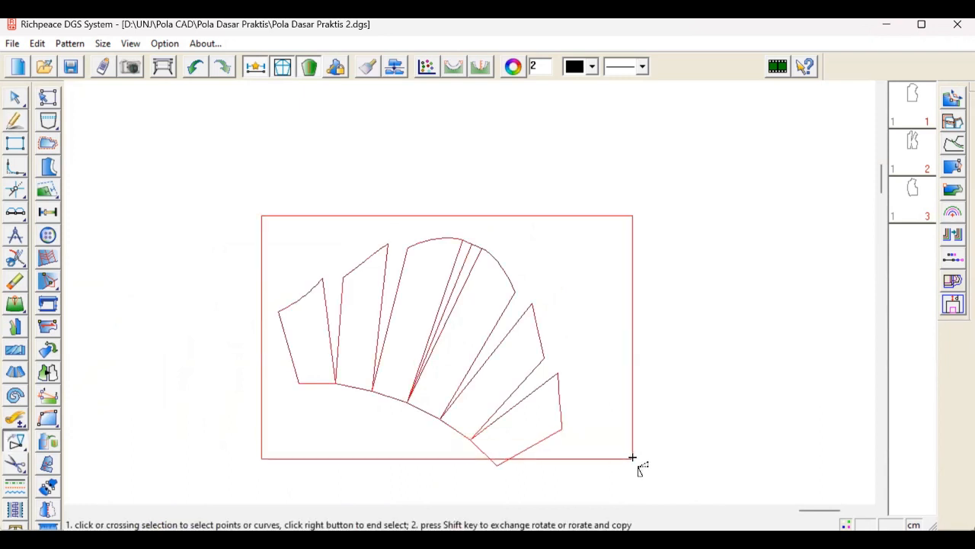
right_click(426, 409)
left_click(408, 401)
left_click(470, 242)
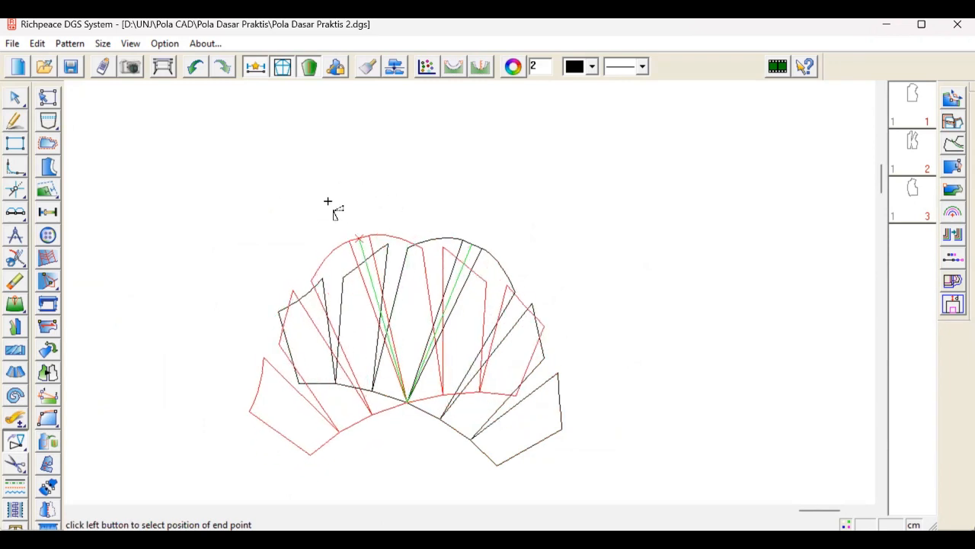
left_click(403, 200)
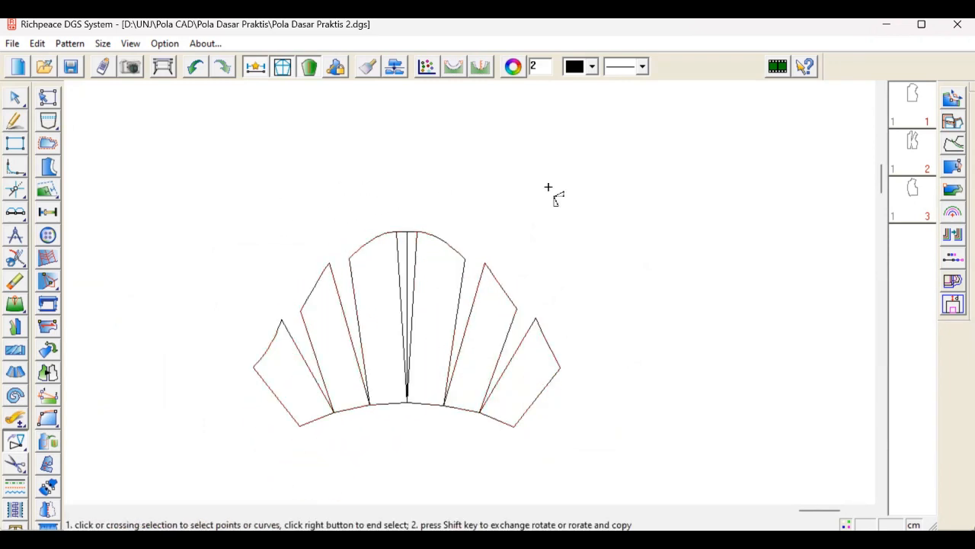
Draw a short vertical line upward from the top end of the spread sleeve's centre line
scroll(523, 220, "down", 1)
scroll(449, 320, "up", 1)
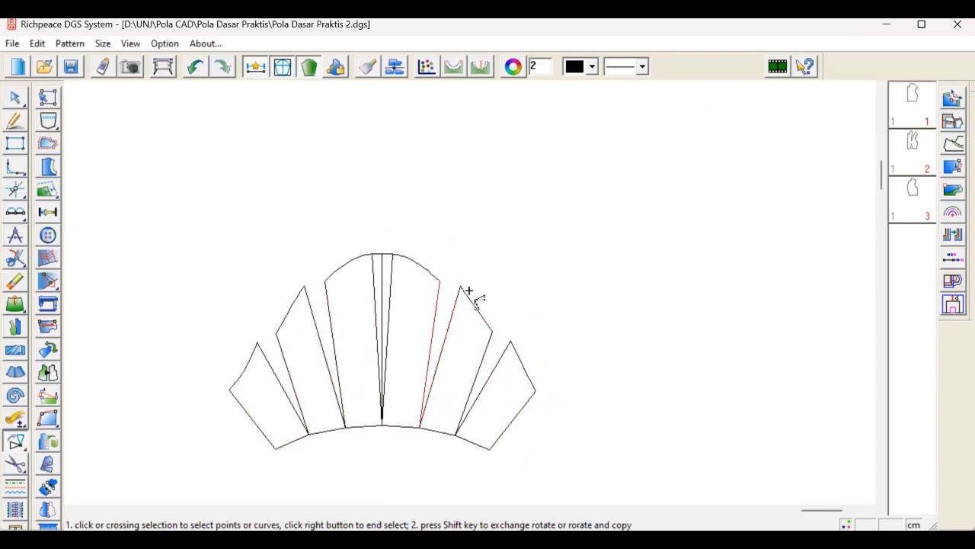
scroll(445, 272, "down", 1)
scroll(457, 331, "up", 1)
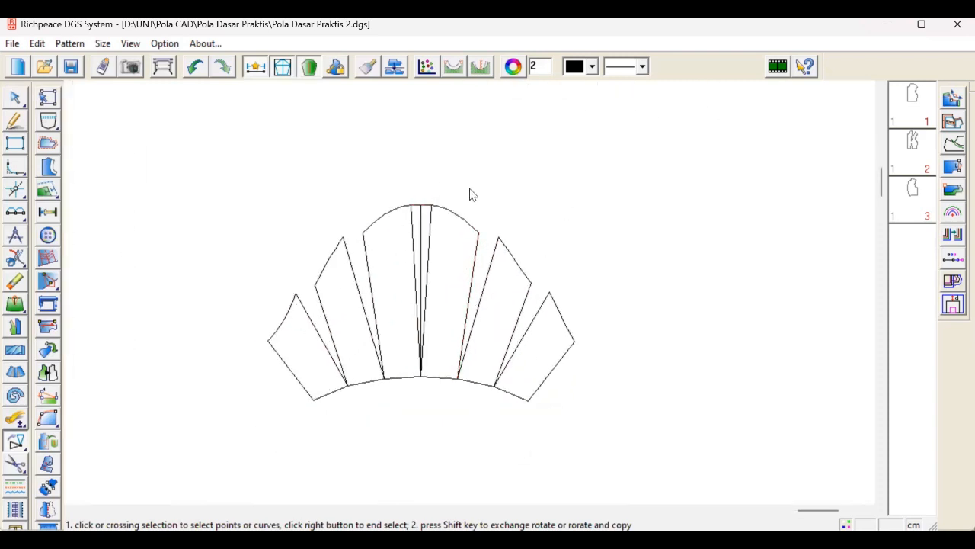
key("f")
scroll(422, 202, "up", 2)
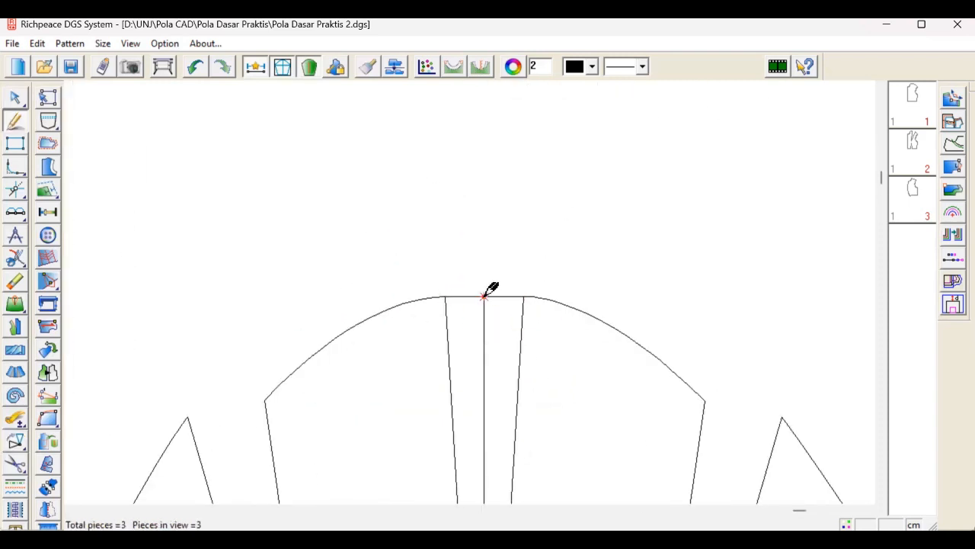
left_click(485, 296)
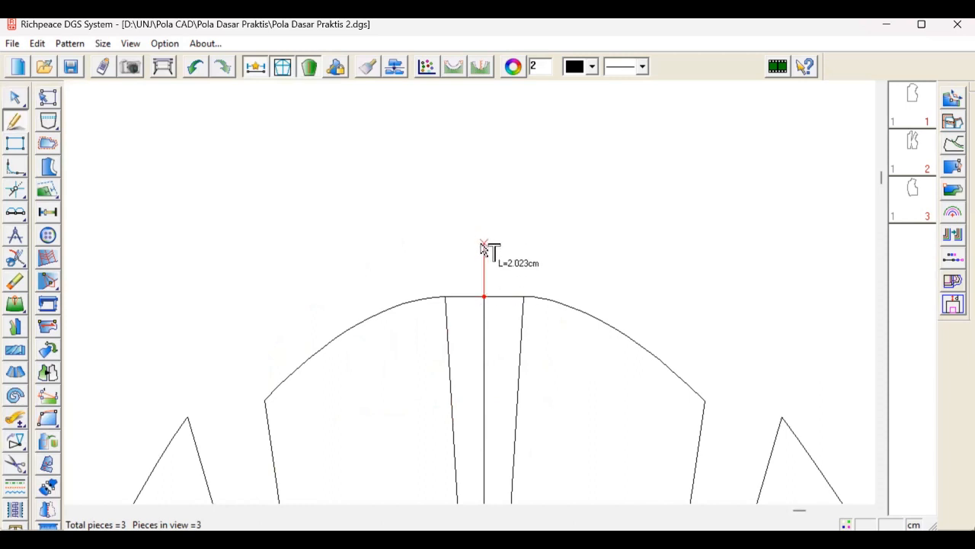
left_click(484, 218)
scroll(455, 243, "down", 9)
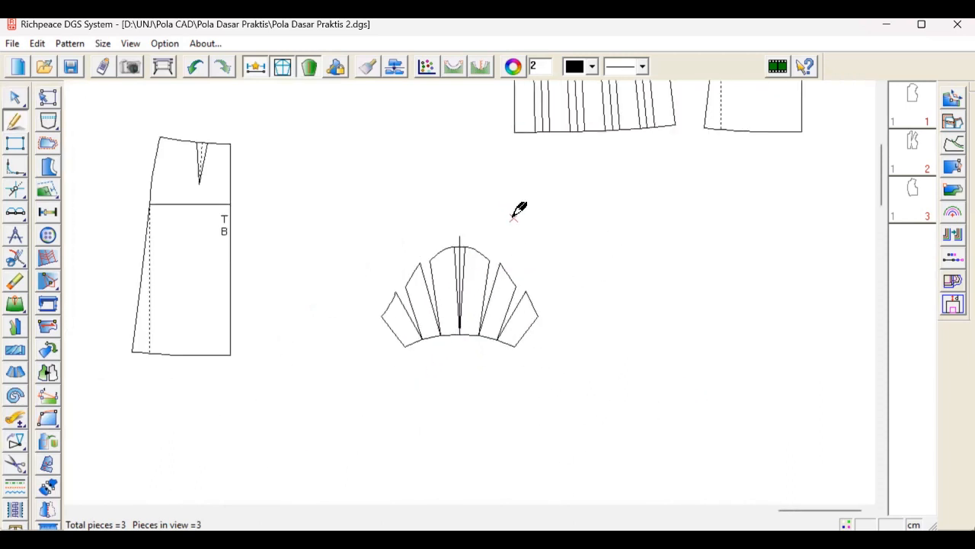
scroll(540, 167, "up", 4)
scroll(480, 349, "down", 2)
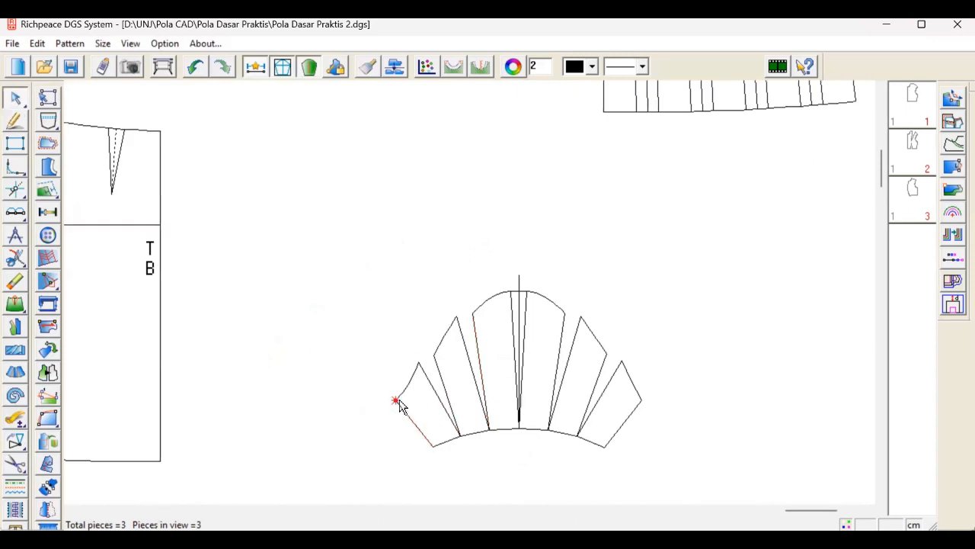
Draw a cap curve about 66.9 cm long between the sleeve's two outer cap corners, passing through the top of the short vertical line
key("f")
left_click(395, 399)
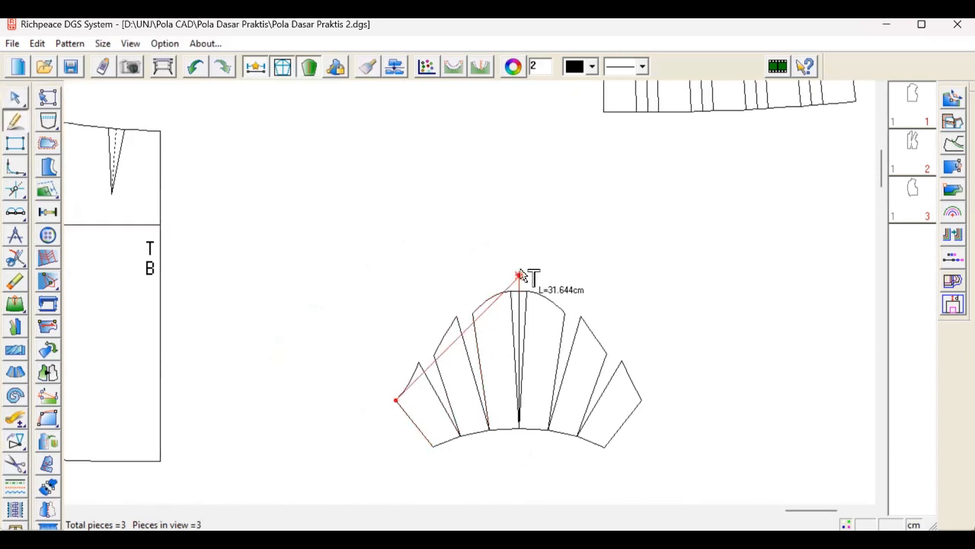
left_click(518, 273)
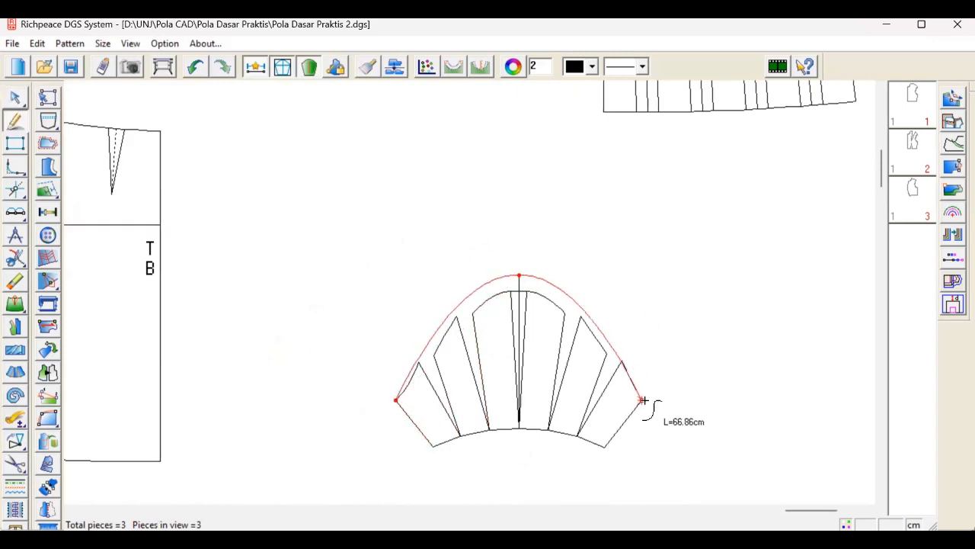
left_click(641, 399)
right_click(711, 296)
scroll(643, 377, "down", 2)
scroll(451, 331, "up", 3)
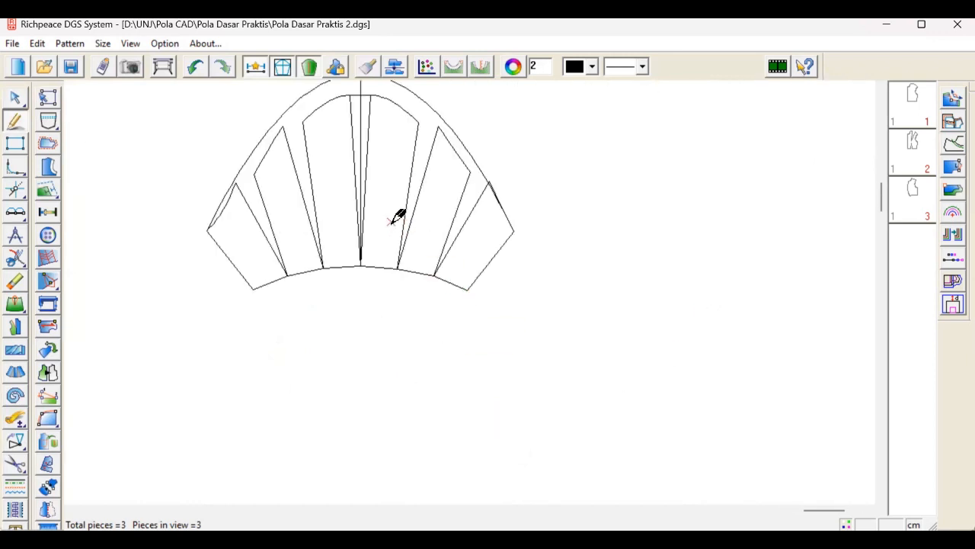
scroll(389, 225, "down", 2)
scroll(488, 243, "up", 2)
scroll(469, 291, "down", 2)
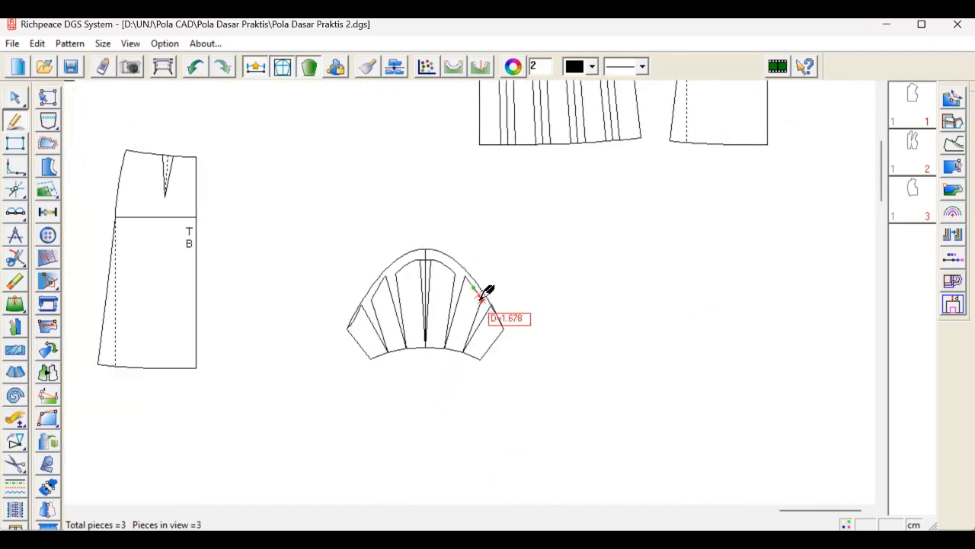
scroll(477, 326, "up", 2)
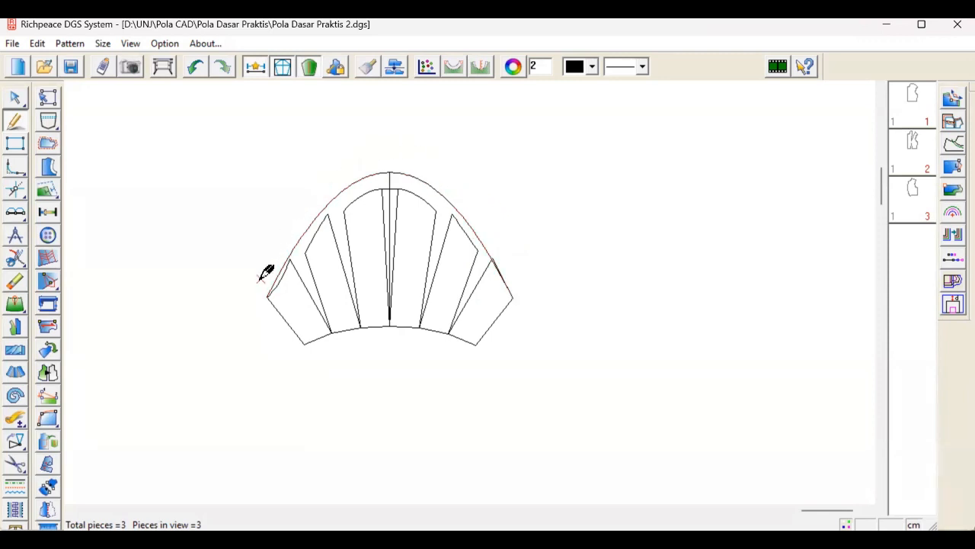
Move the basic sleeve from above the plain skirt pieces to the empty area beside the spread sleeve
scroll(551, 211, "down", 4)
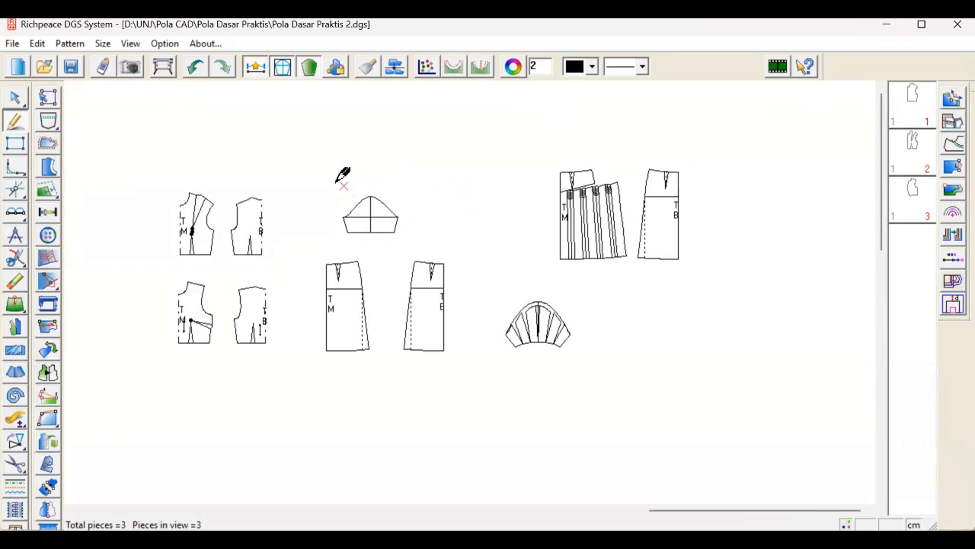
key("g")
left_click_drag(330, 182, 416, 247)
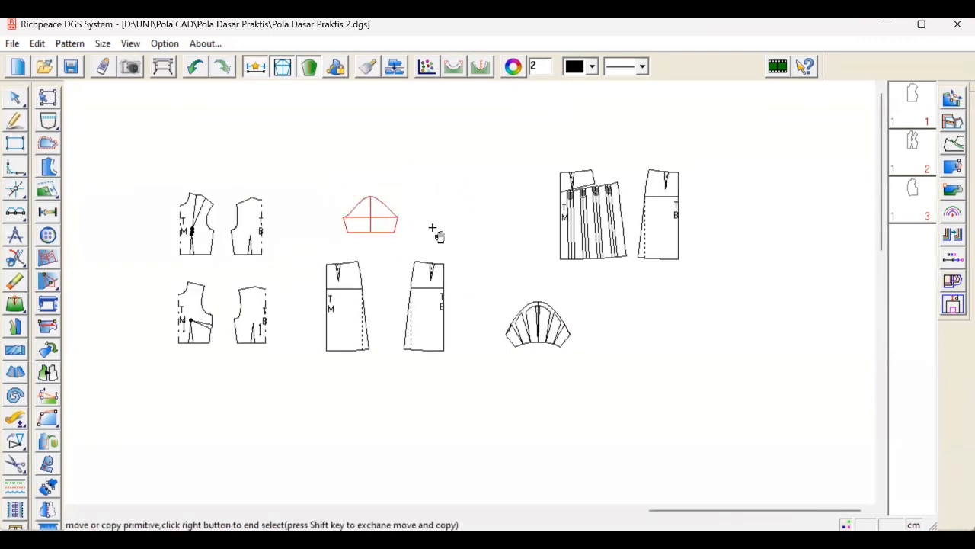
right_click(431, 227)
left_click(370, 196)
left_click(629, 297)
scroll(462, 307, "down", 3)
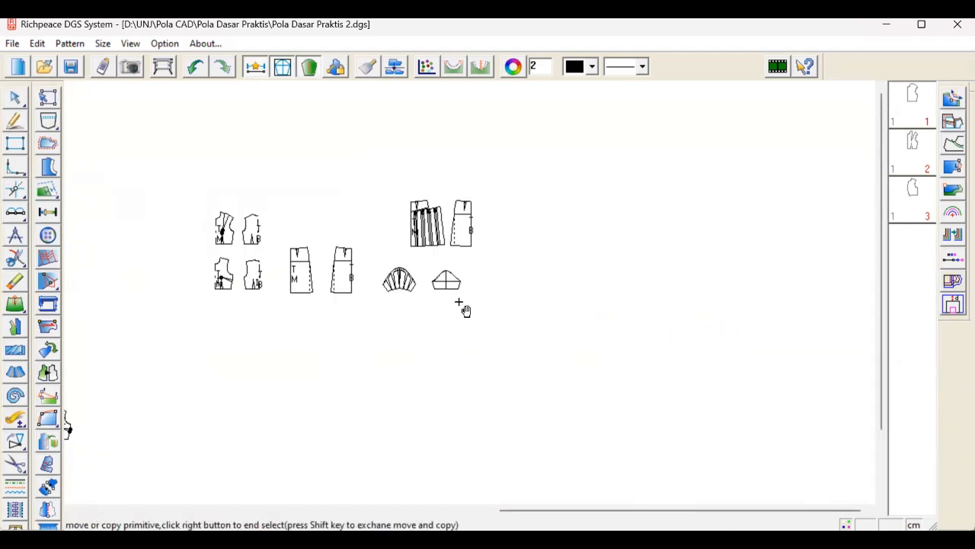
Spread the hem of the moved basic sleeve using 5 cut lines, average expansion 3, total expansion 15 and Keep form mode
scroll(466, 285, "up", 6)
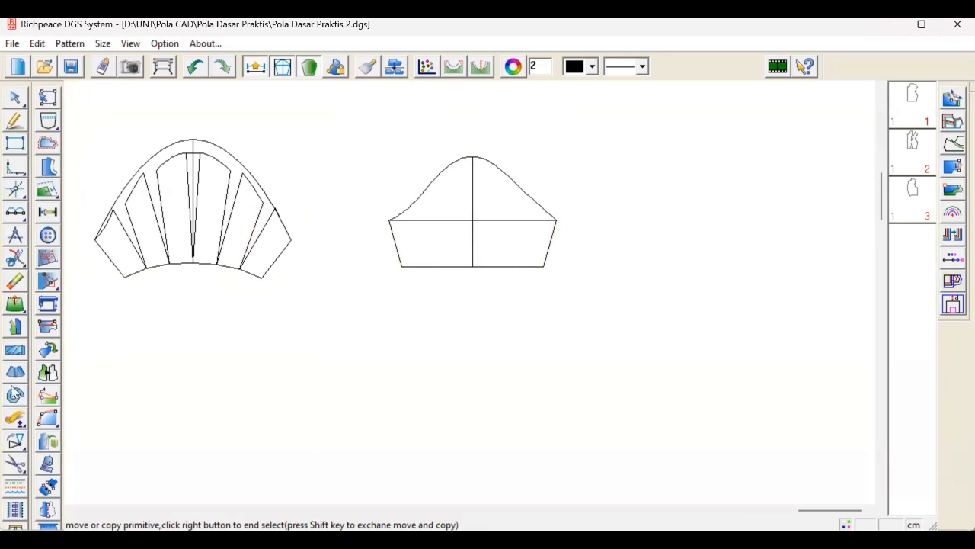
left_click(16, 371)
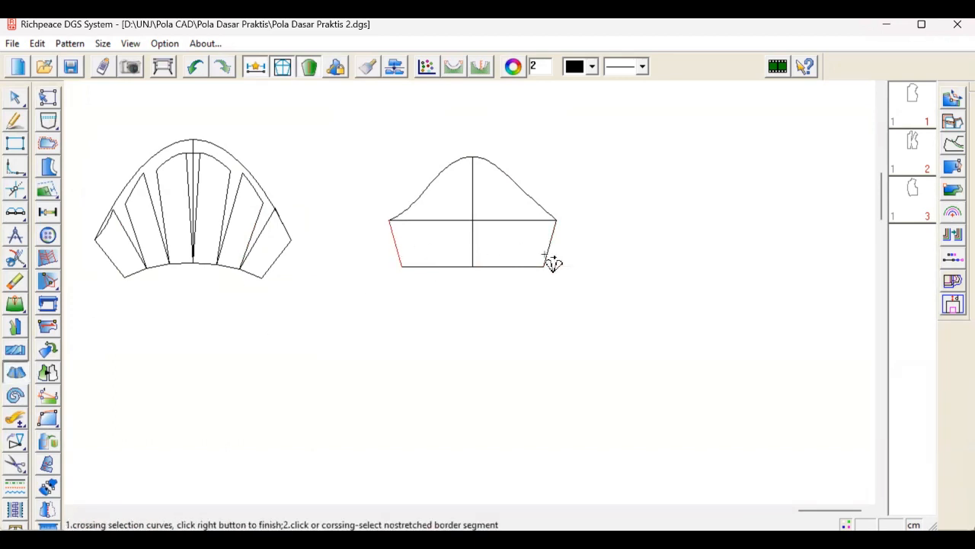
left_click(503, 268)
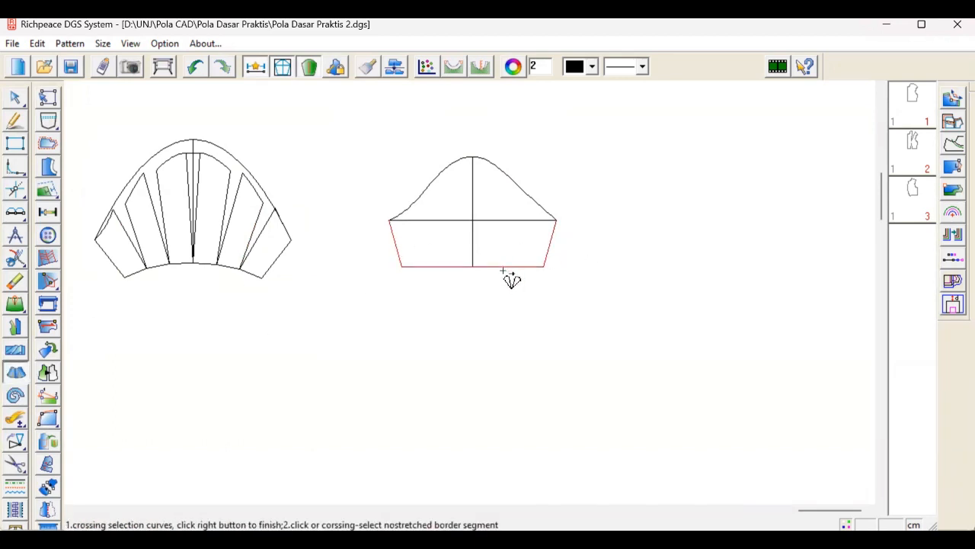
right_click(625, 151)
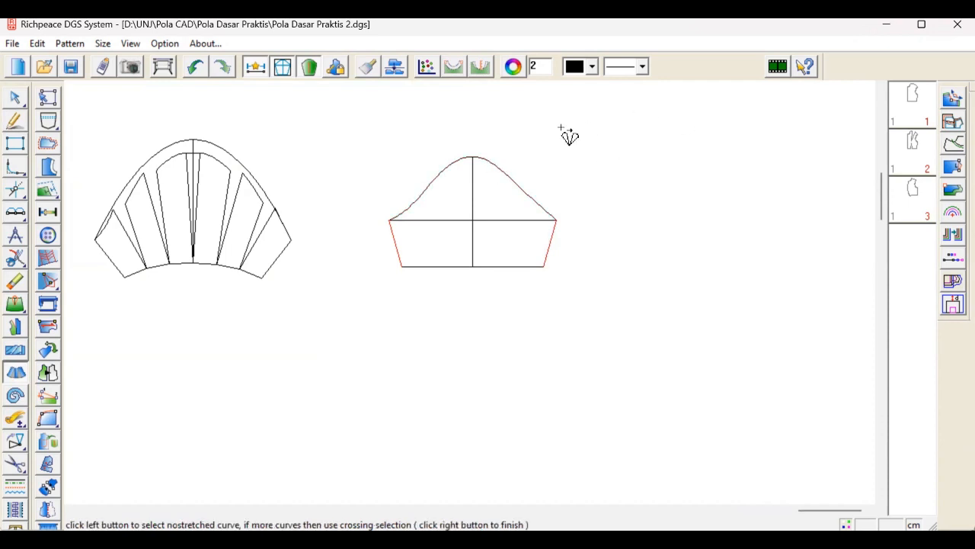
right_click(487, 161)
right_click(675, 198)
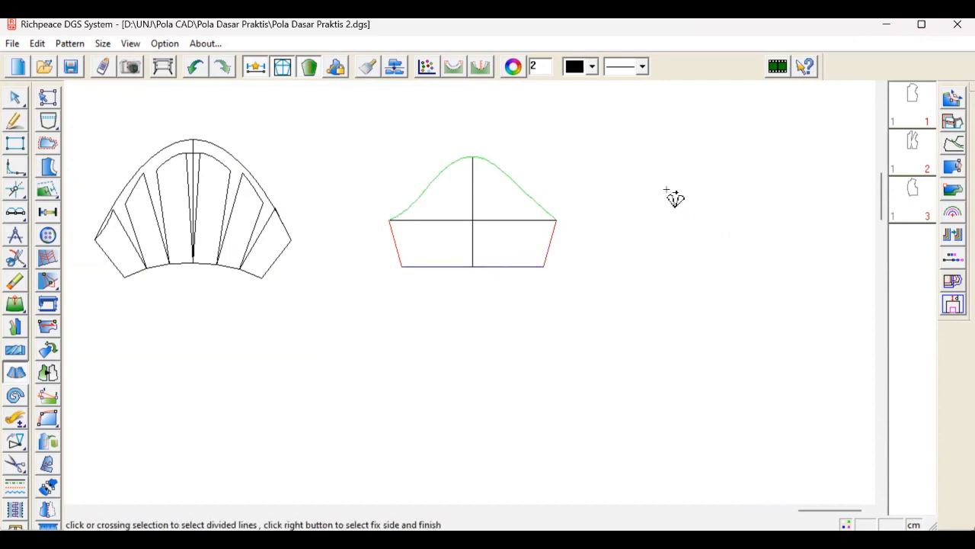
right_click(624, 194)
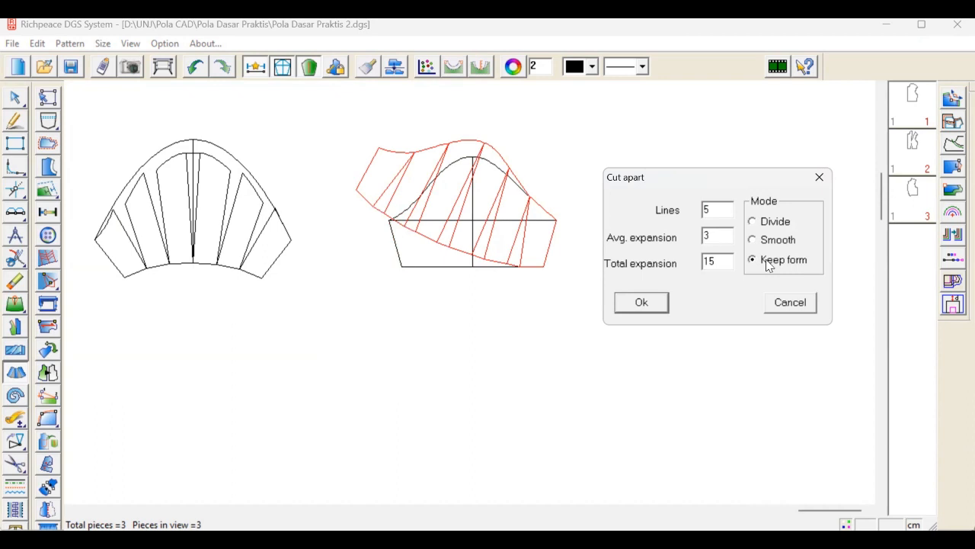
left_click(637, 307)
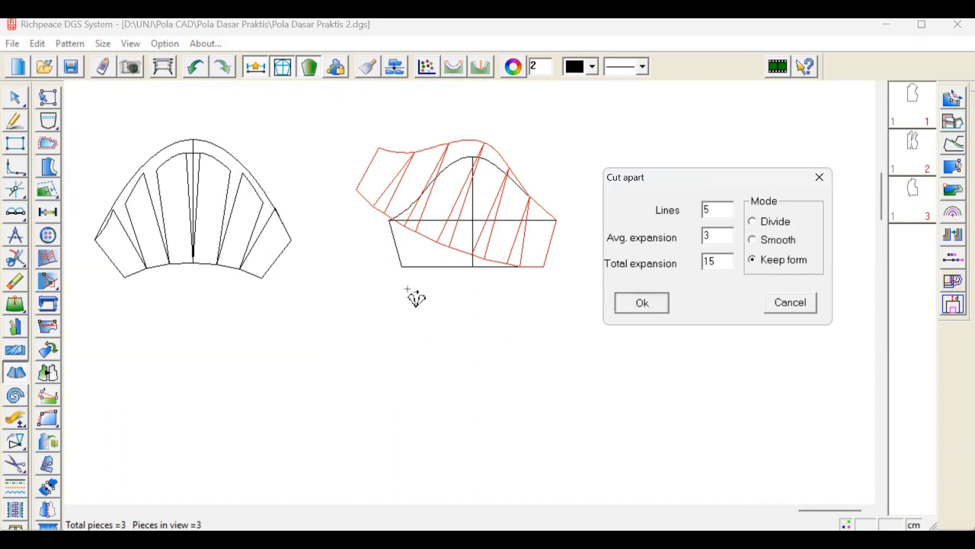
Erase the basic sleeve's leftover centre line and horizontal cap line from the newly spread sleeve
key("e")
left_click(472, 219)
left_click(477, 220)
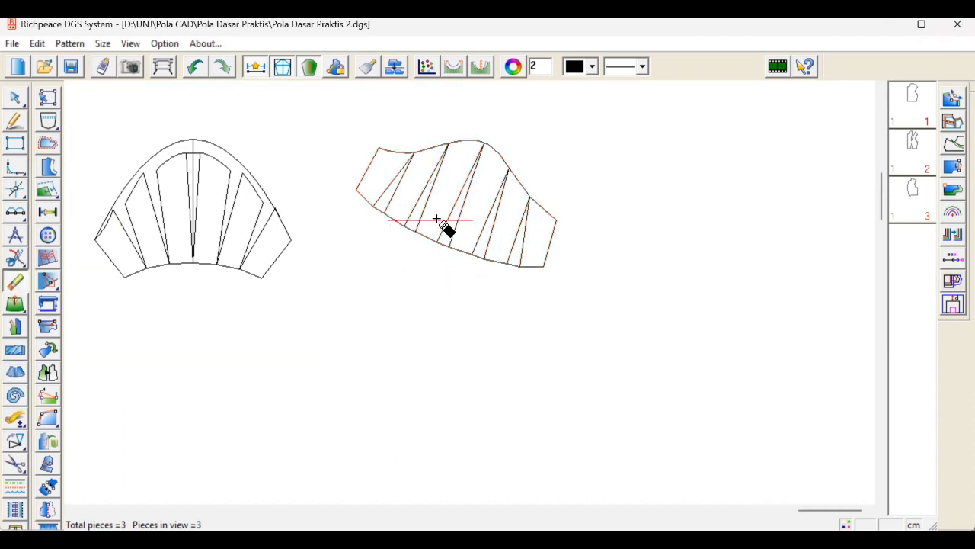
left_click(437, 220)
scroll(410, 266, "up", 3)
scroll(532, 262, "down", 2)
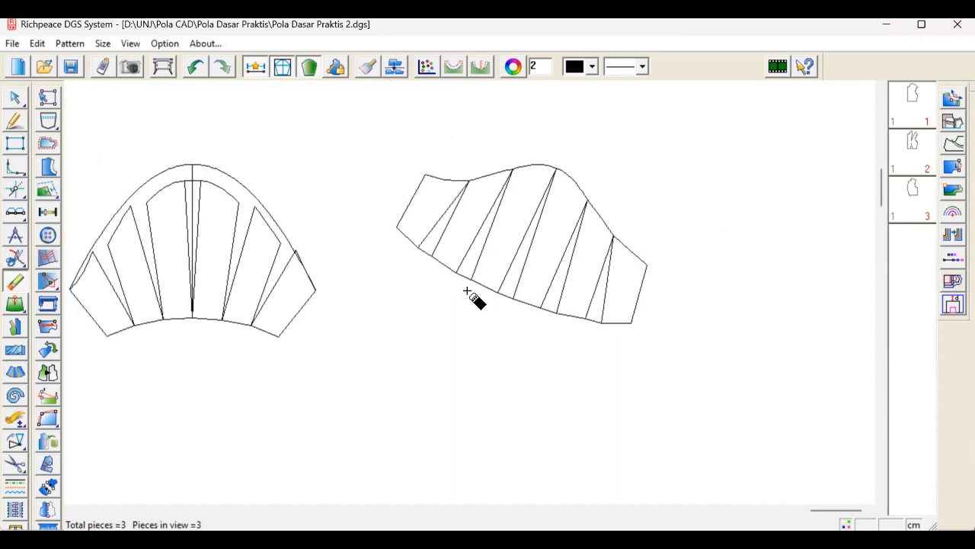
Draw a new centre line from the cap point of the middle opening to the midpoint of that opening at the hem
right_click(495, 323)
left_click(478, 313)
left_click(560, 167)
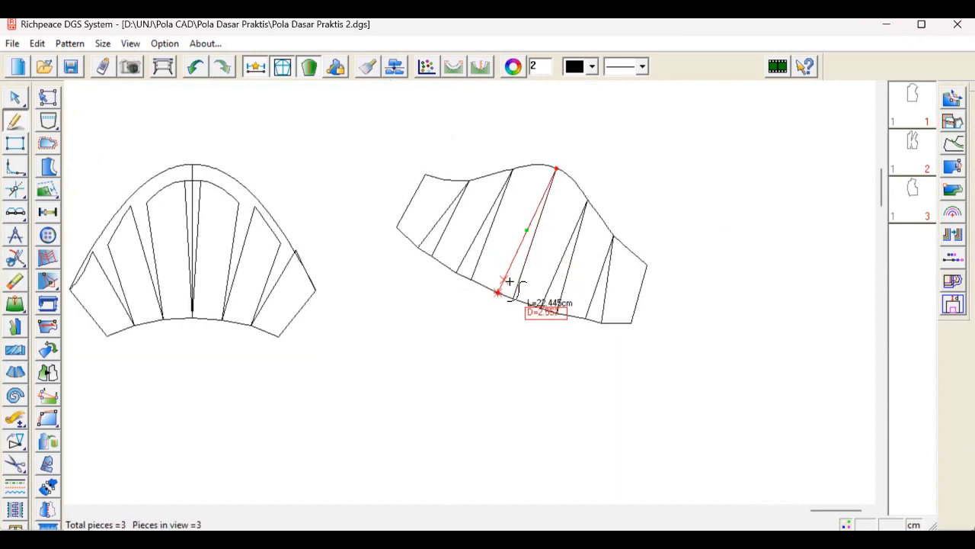
scroll(466, 307, "up", 3)
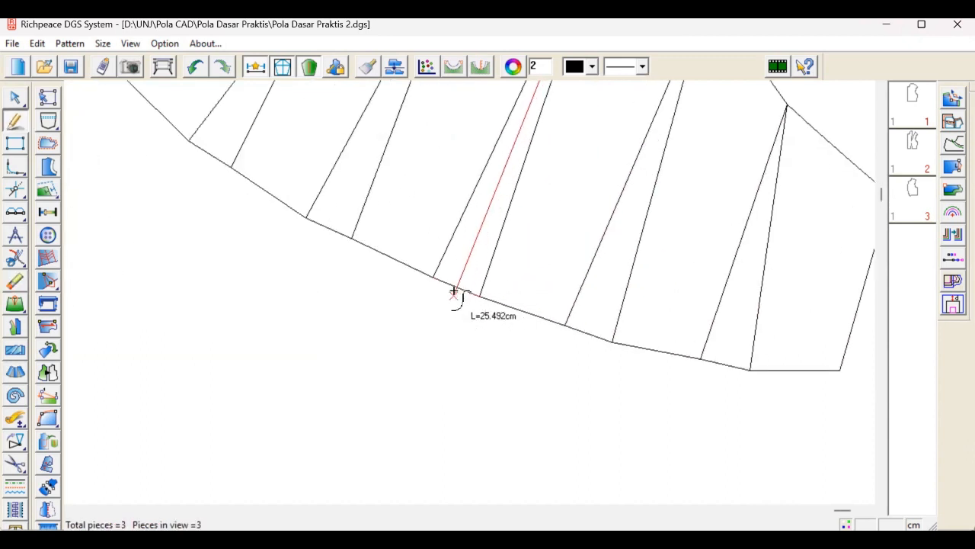
left_click(457, 285)
right_click(419, 341)
scroll(419, 341, "down", 5)
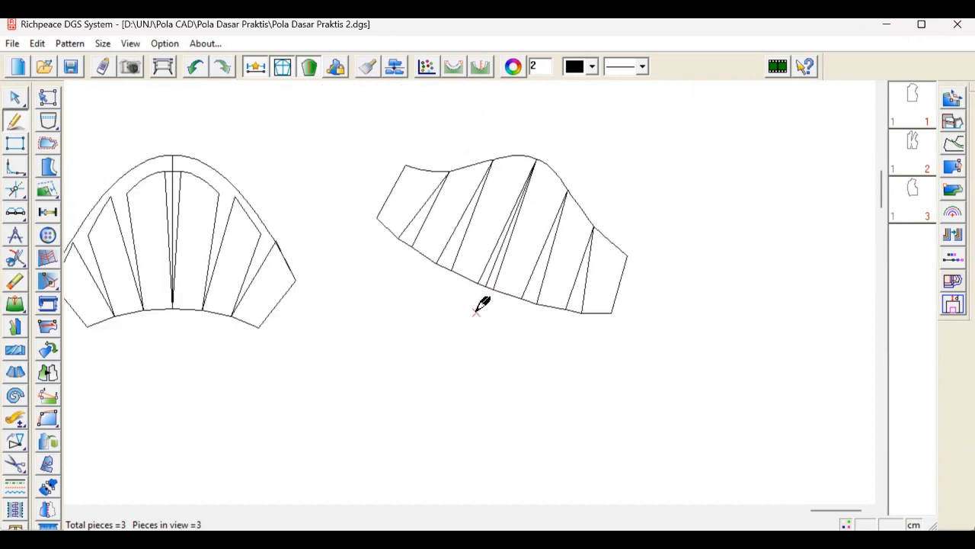
Rotate the whole newly spread sleeve about its cap point until the new centre line stands vertical
left_click_drag(375, 120, 642, 336)
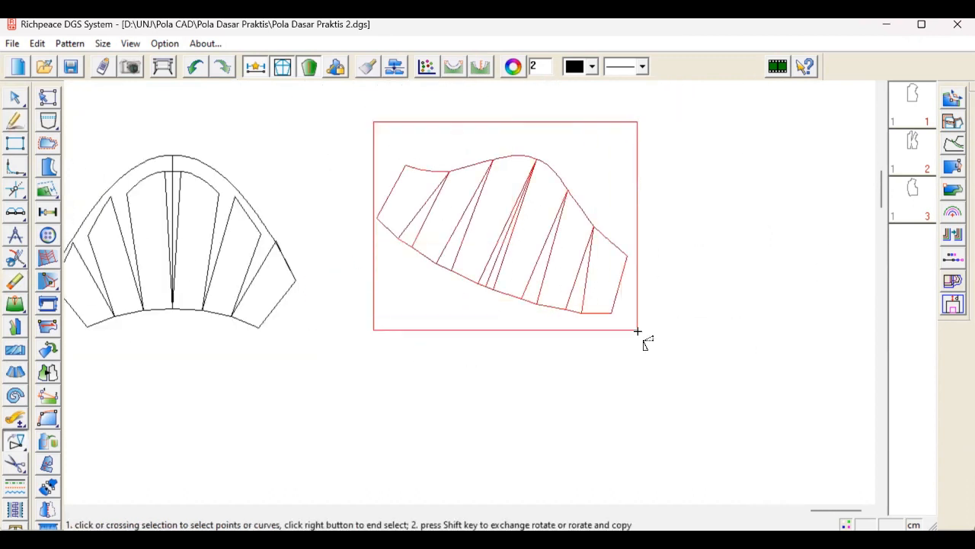
right_click(585, 205)
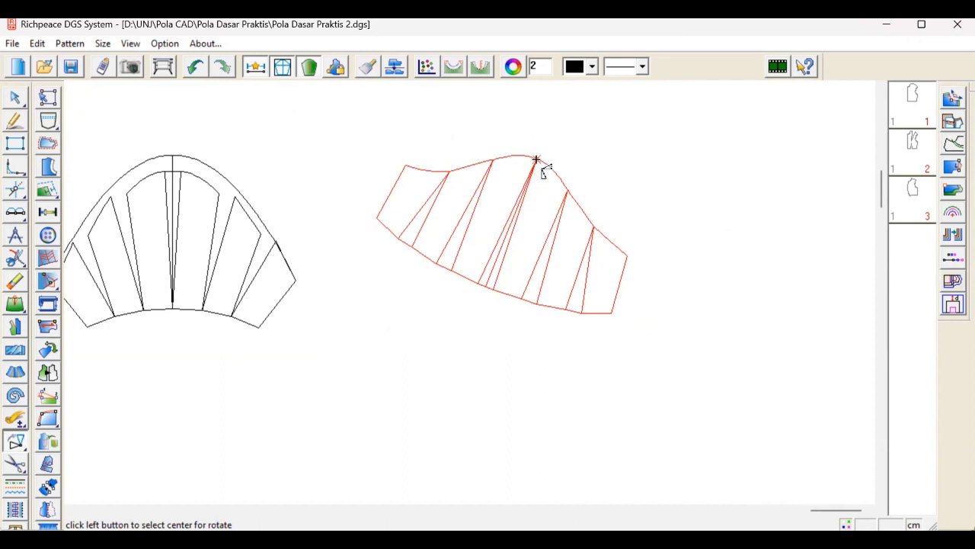
left_click(536, 160)
left_click(485, 286)
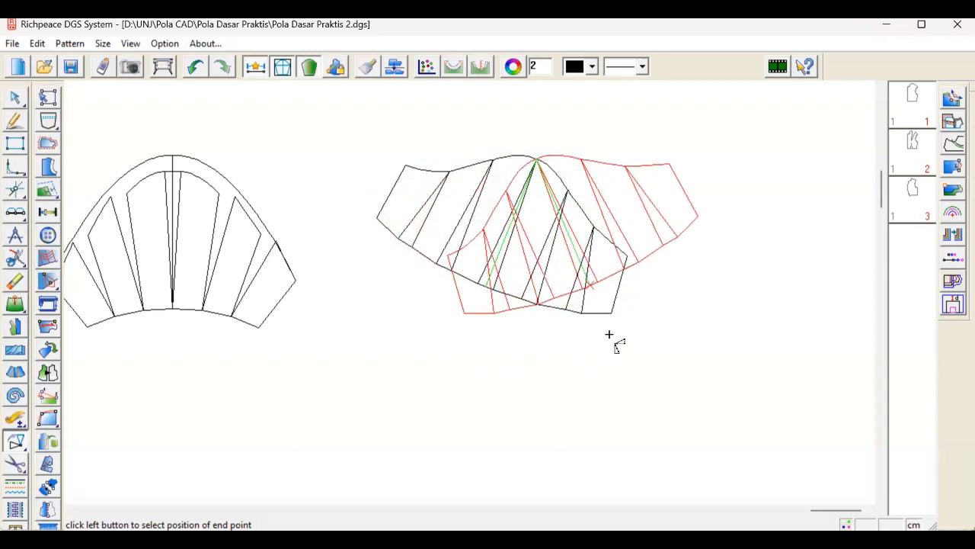
left_click(544, 342)
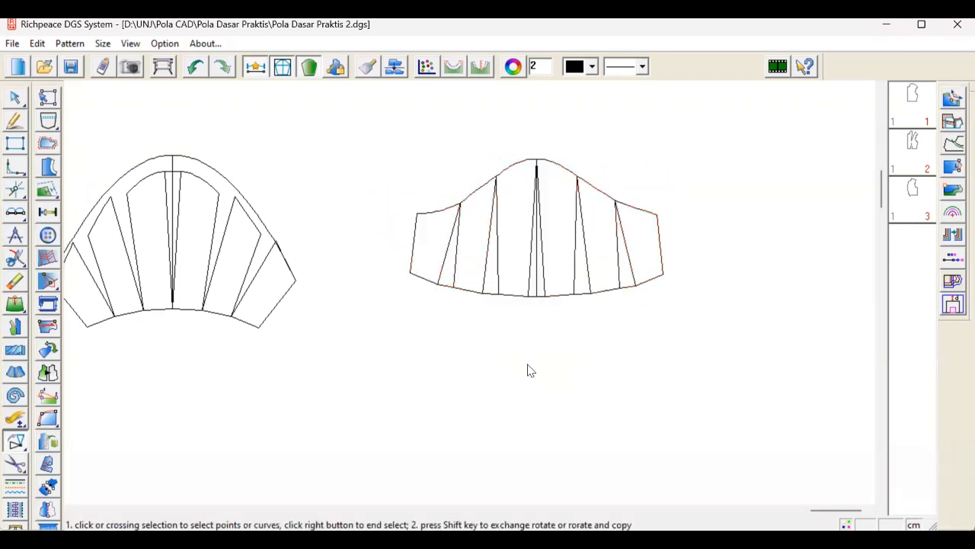
Draw a 3 cm vertical line downward from the hem end of the spread sleeve's centre line
right_click(546, 344)
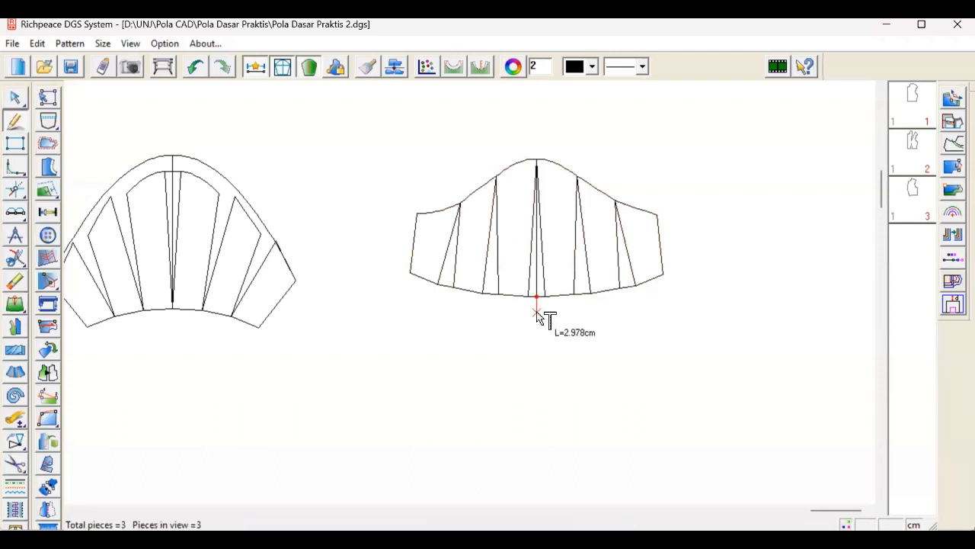
left_click(537, 313)
left_click(400, 279)
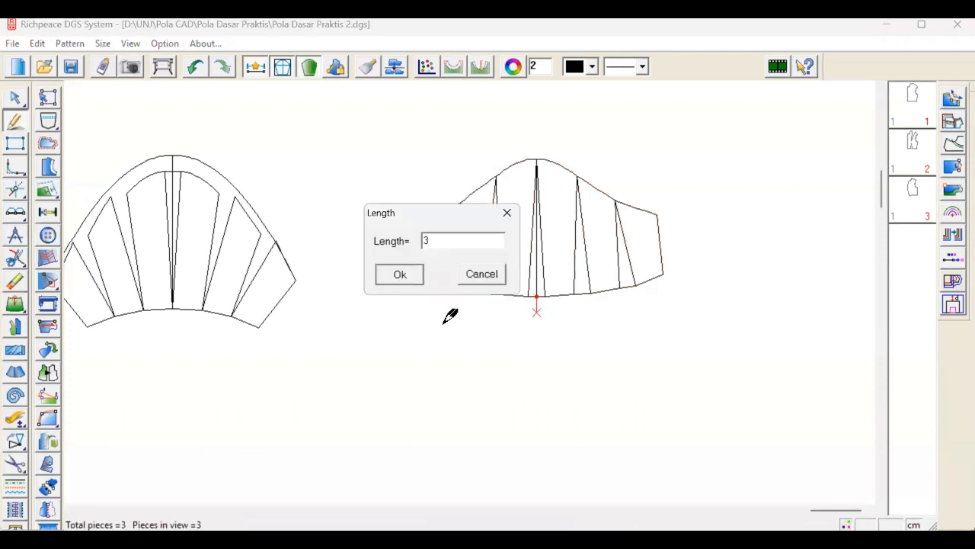
Draw a hem curve between the sleeve's two outer hem corners, passing through the lower end of the 3 cm line
right_click(444, 321)
left_click(481, 335)
left_click(410, 273)
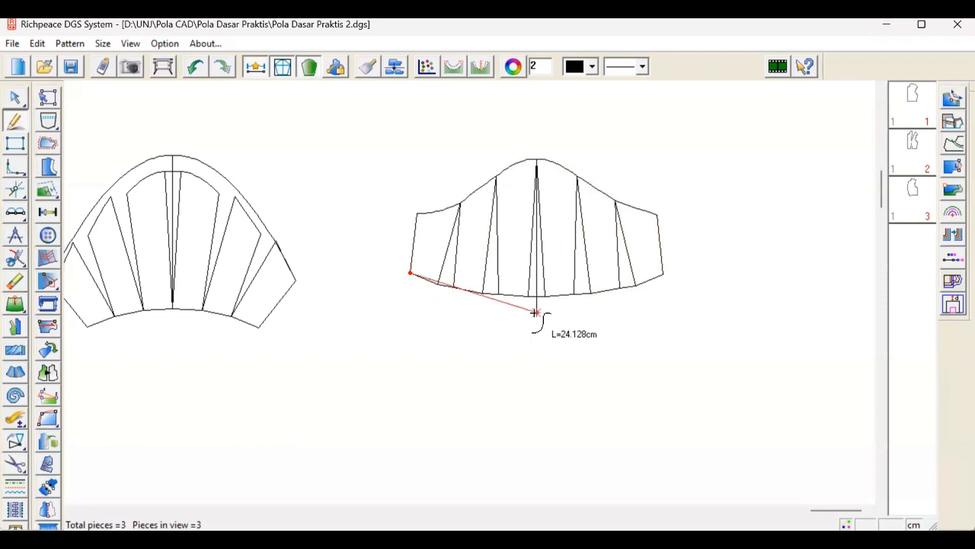
left_click(536, 313)
left_click(664, 274)
right_click(705, 274)
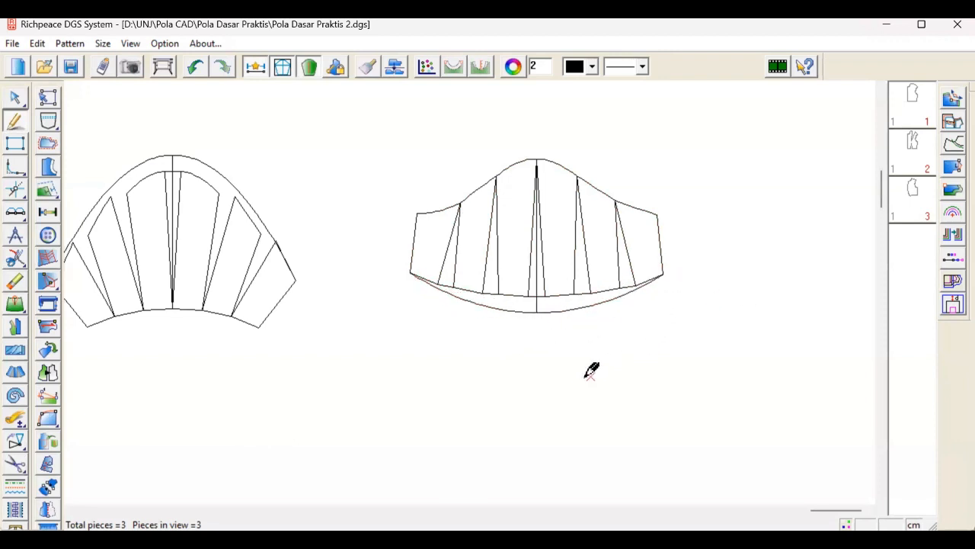
Examine both spread sleeves, the box-pleated skirt, the plain skirt pieces and the bodice pieces across the drawing
scroll(591, 371, "down", 1)
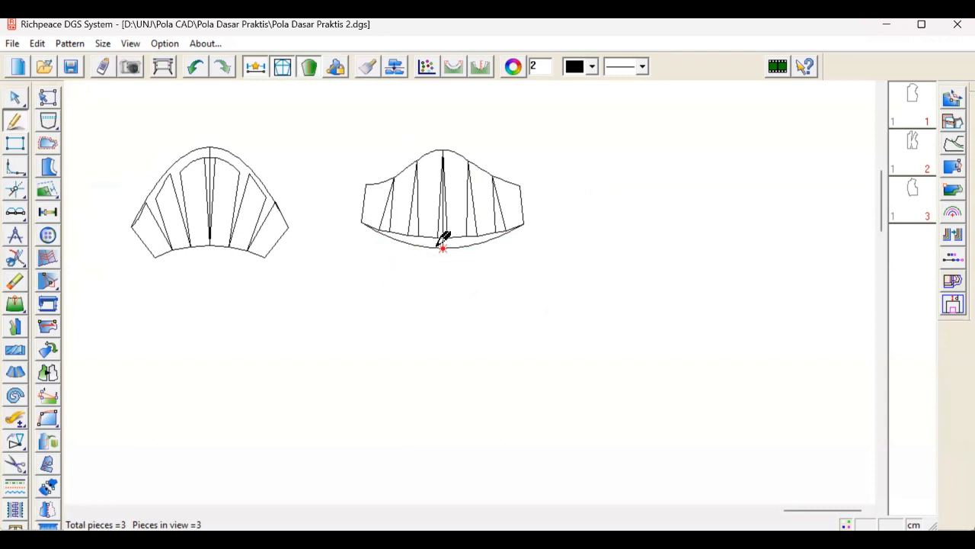
scroll(461, 259, "down", 1)
scroll(467, 276, "up", 1)
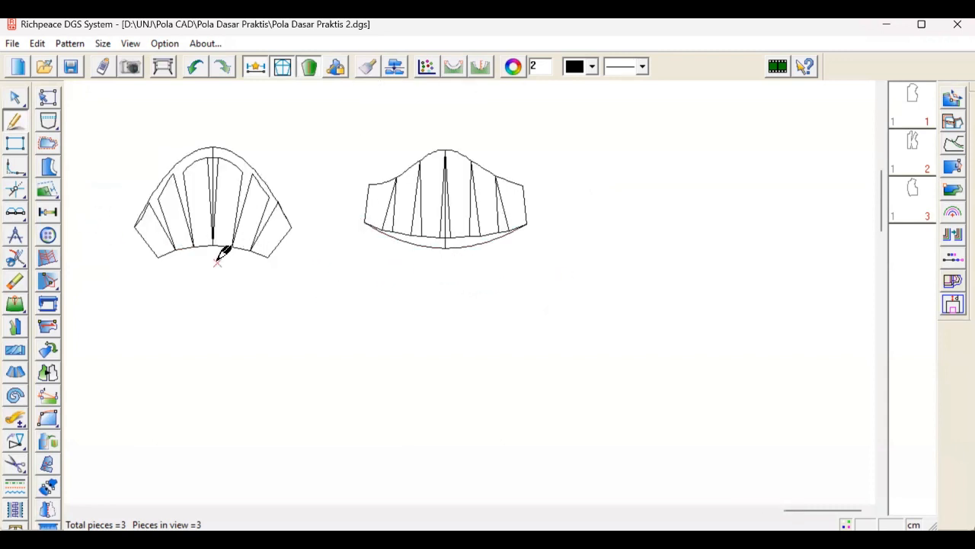
scroll(218, 256, "down", 1)
scroll(473, 281, "up", 1)
left_click(428, 279)
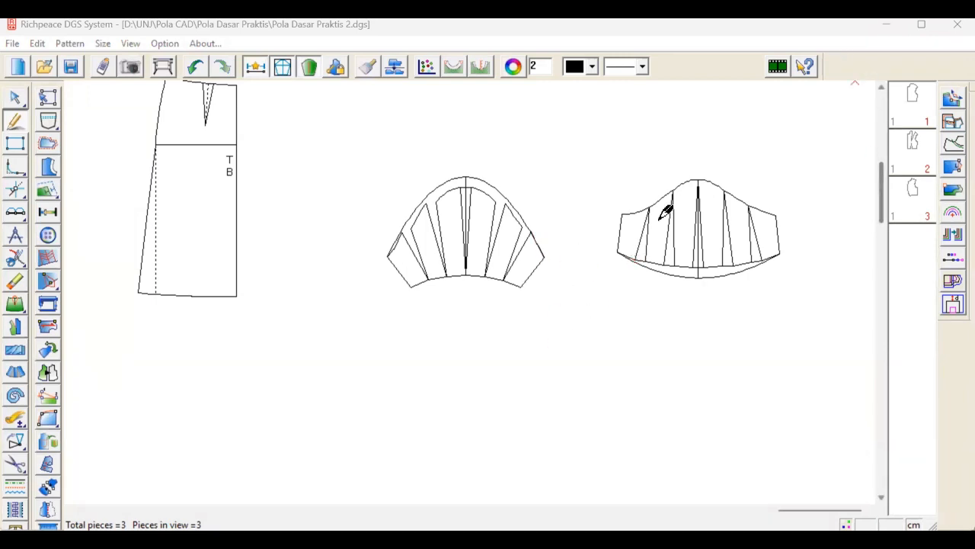
right_click(596, 240)
left_click(633, 253)
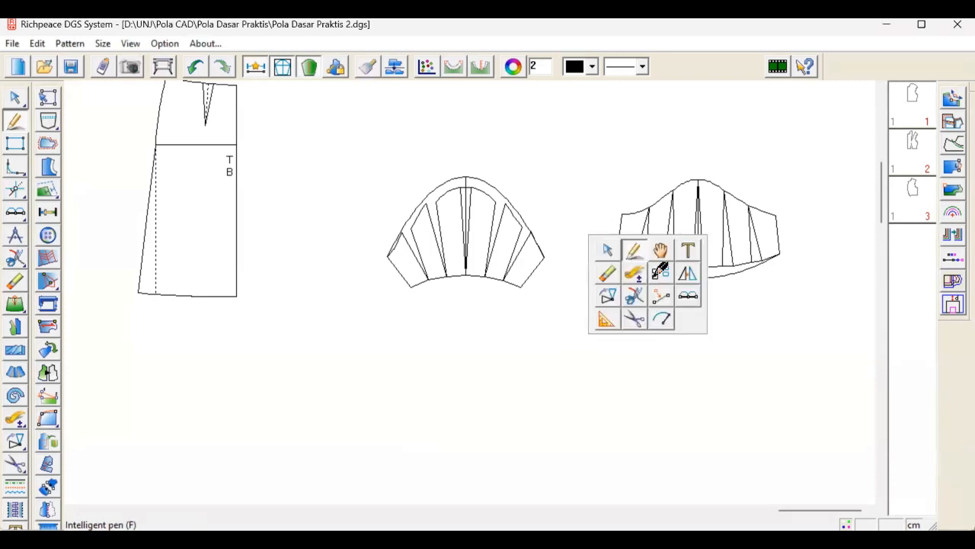
scroll(653, 278, "down", 3)
scroll(474, 253, "down", 1)
scroll(454, 205, "up", 2)
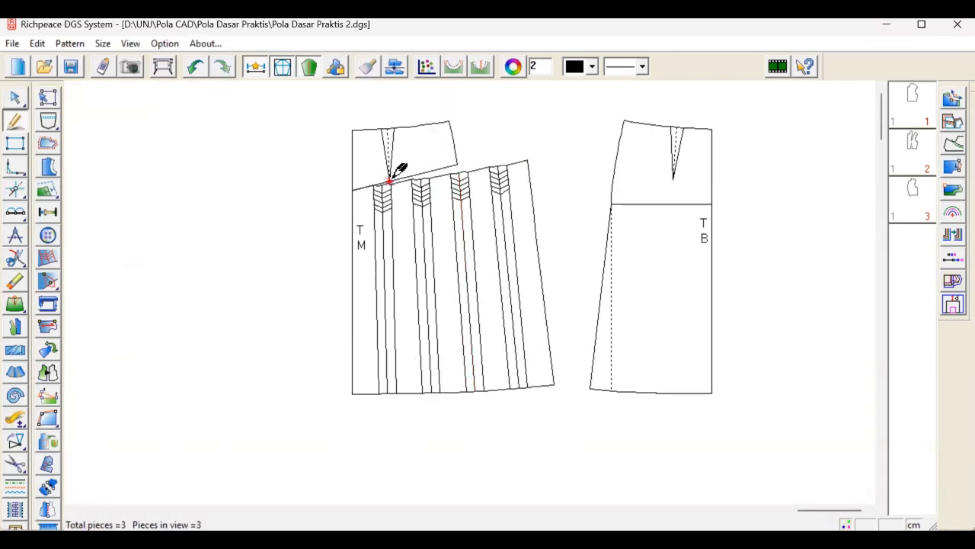
scroll(399, 177, "down", 1)
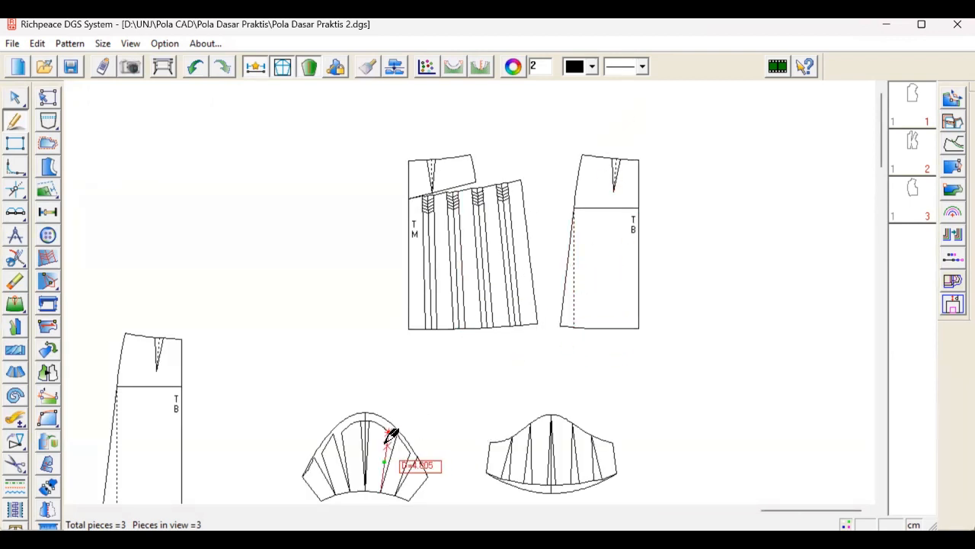
scroll(345, 419, "down", 3)
scroll(468, 292, "up", 2)
scroll(398, 279, "up", 1)
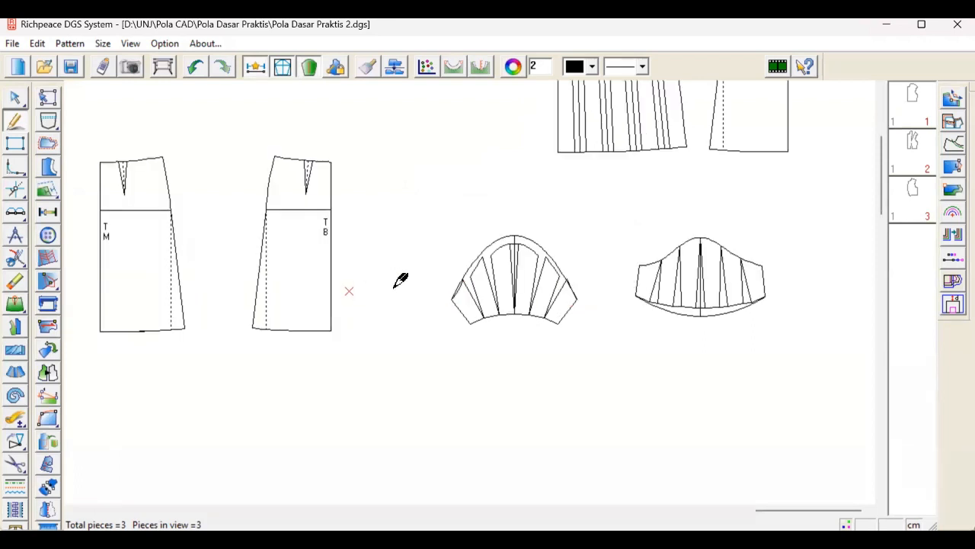
scroll(546, 298, "down", 3)
scroll(468, 286, "up", 4)
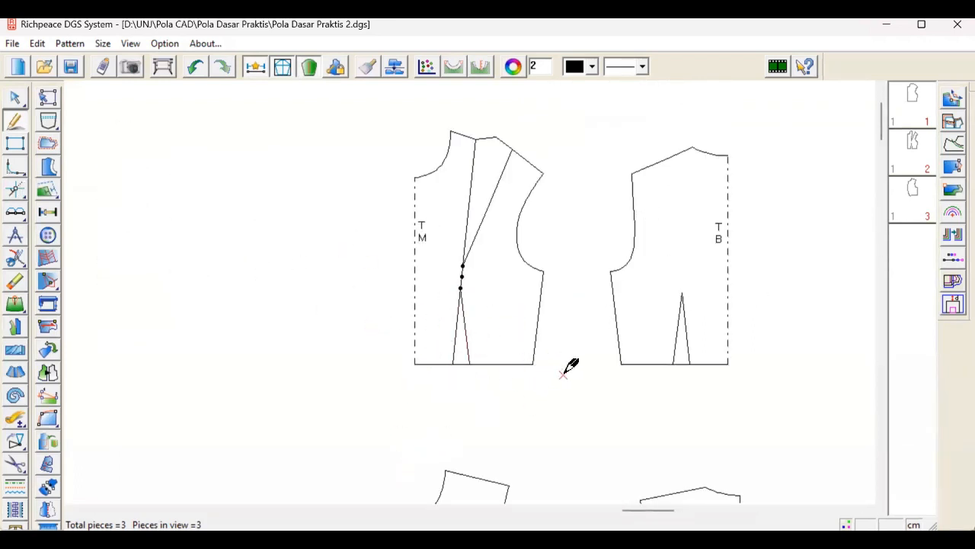
scroll(693, 450, "down", 1)
scroll(555, 324, "down", 3)
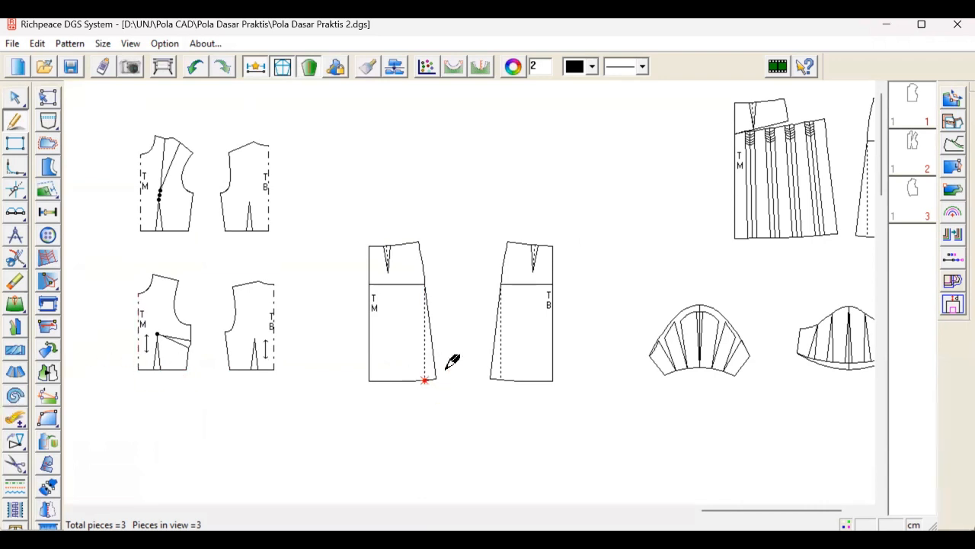
scroll(686, 306, "down", 3)
scroll(475, 283, "up", 2)
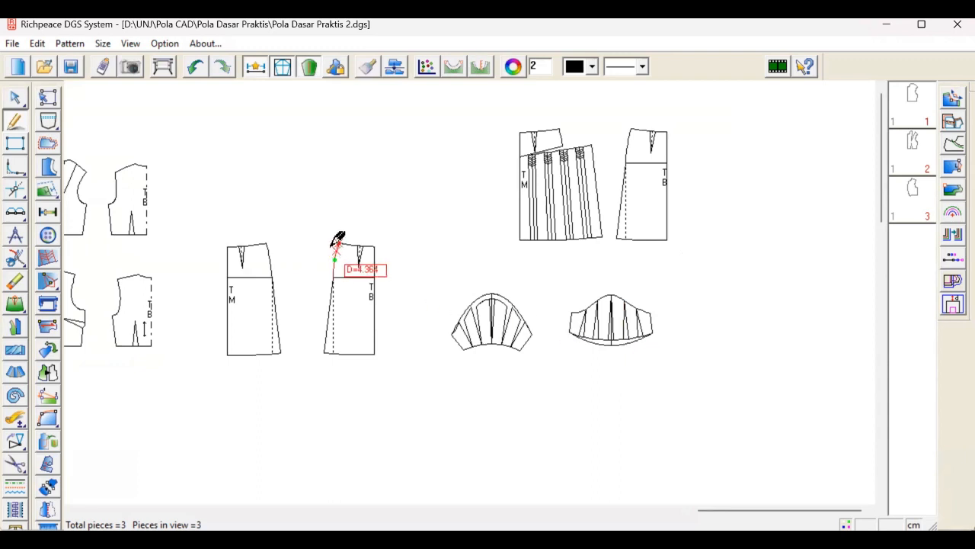
Undo the second sleeve's hem curve, extension line, rotation, centre line, erasures and hem spread back to the basic sleeve
scroll(640, 298, "up", 3)
scroll(551, 279, "up", 3)
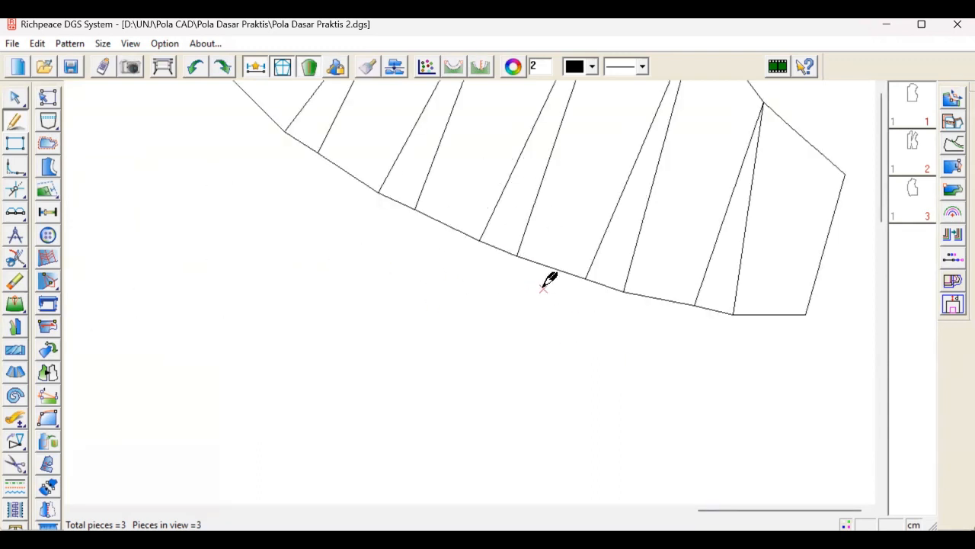
scroll(489, 284, "down", 4)
key("ctrl+z")
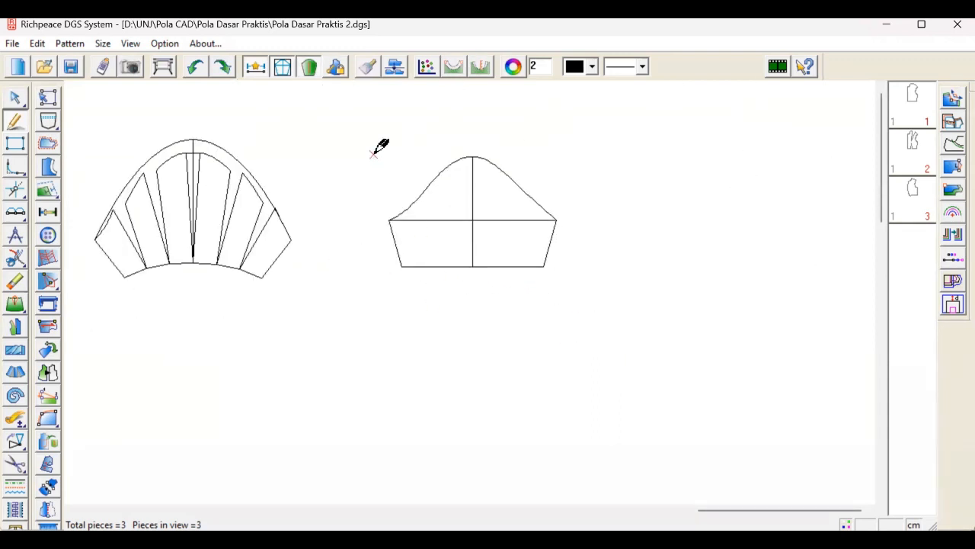
Copy the basic sleeve to the empty area above the plain skirt pieces, leaving the original beside the spread sleeve
right_click(406, 176)
left_click(435, 163)
left_click_drag(375, 131, 597, 294)
right_click(596, 294)
left_click(472, 157)
scroll(348, 211, "down", 3)
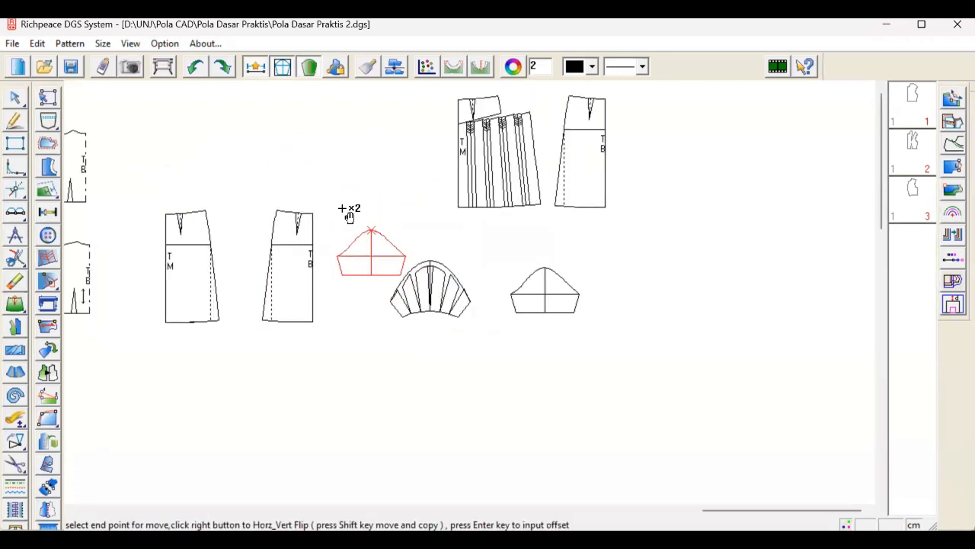
left_click(214, 115)
scroll(472, 290, "up", 3)
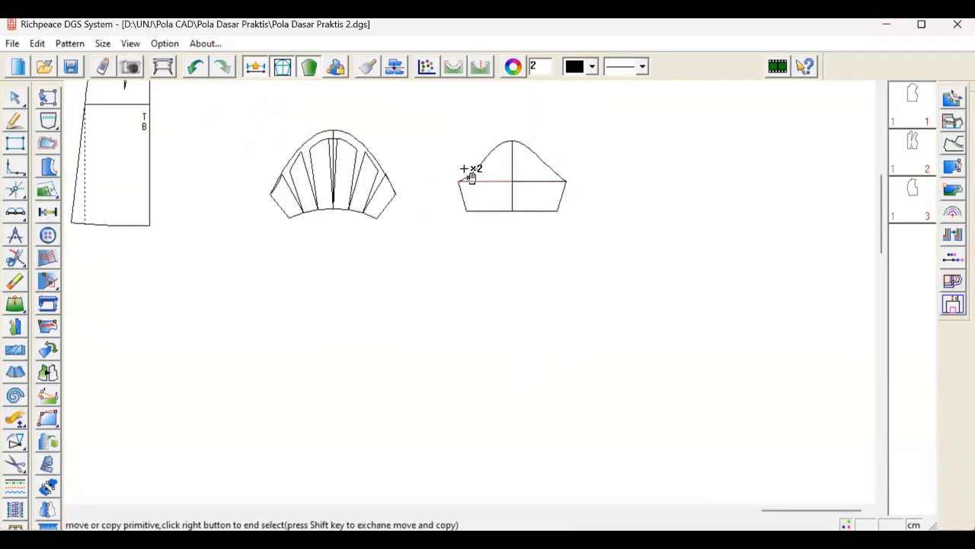
scroll(762, 404, "down", 1)
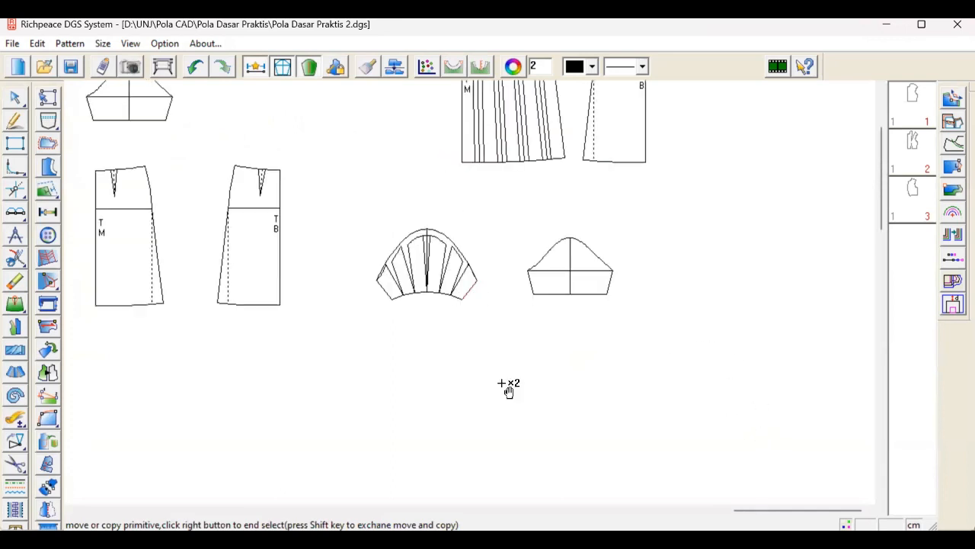
left_click(14, 401)
scroll(389, 409, "down", 1)
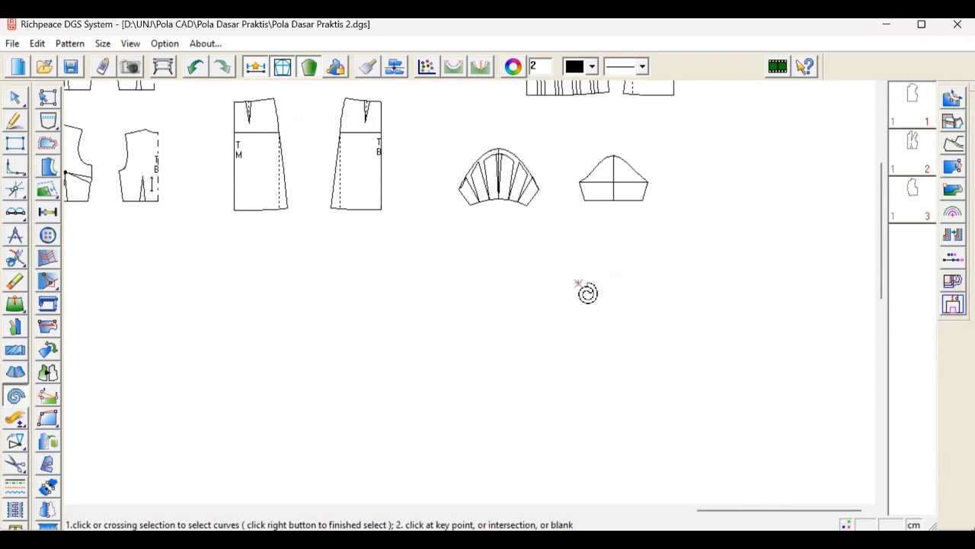
scroll(579, 283, "down", 1)
scroll(503, 283, "up", 1)
scroll(406, 288, "up", 1)
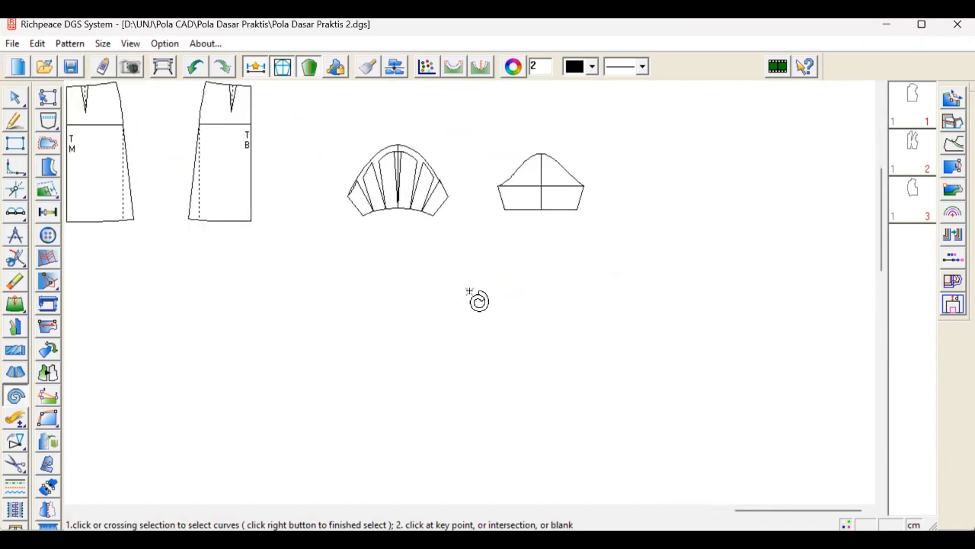
scroll(470, 291, "down", 2)
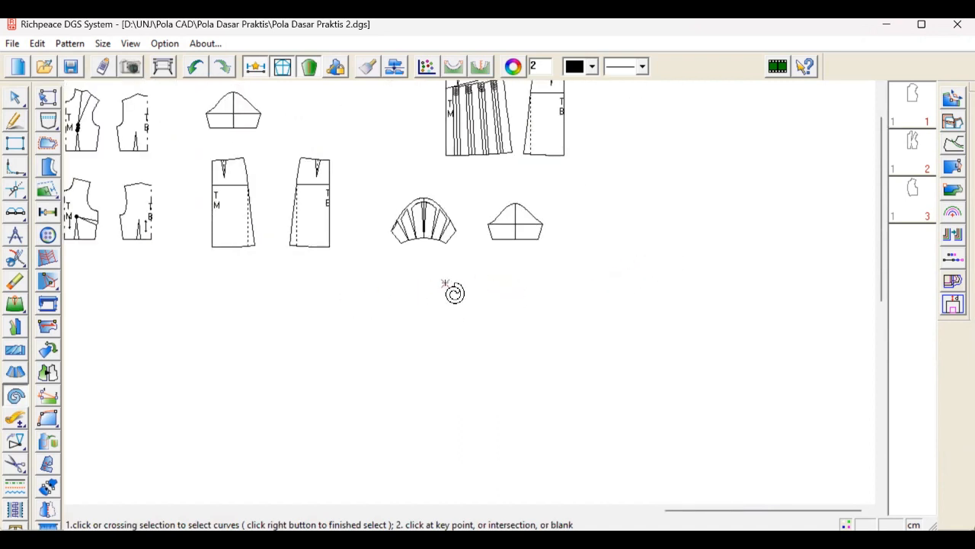
left_click(443, 279)
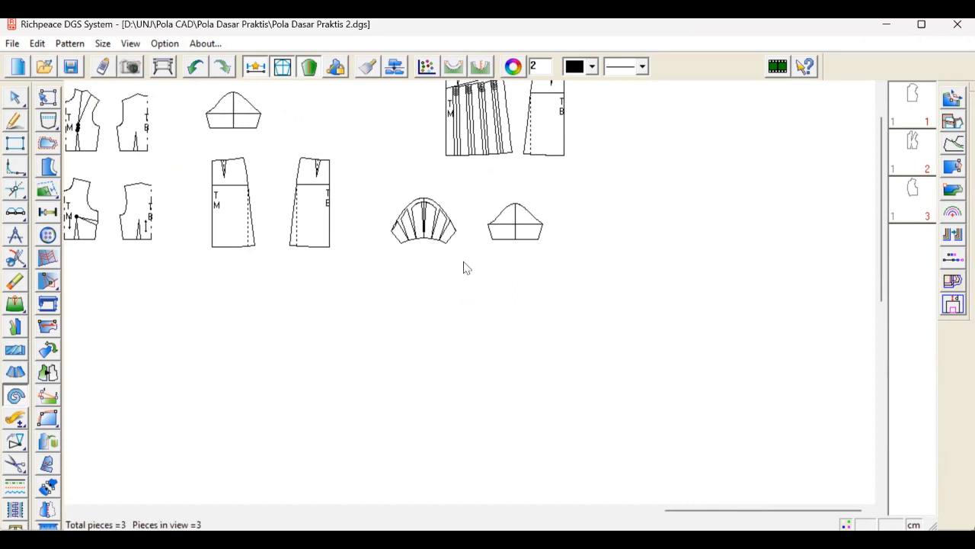
left_click_drag(532, 136, 735, 136)
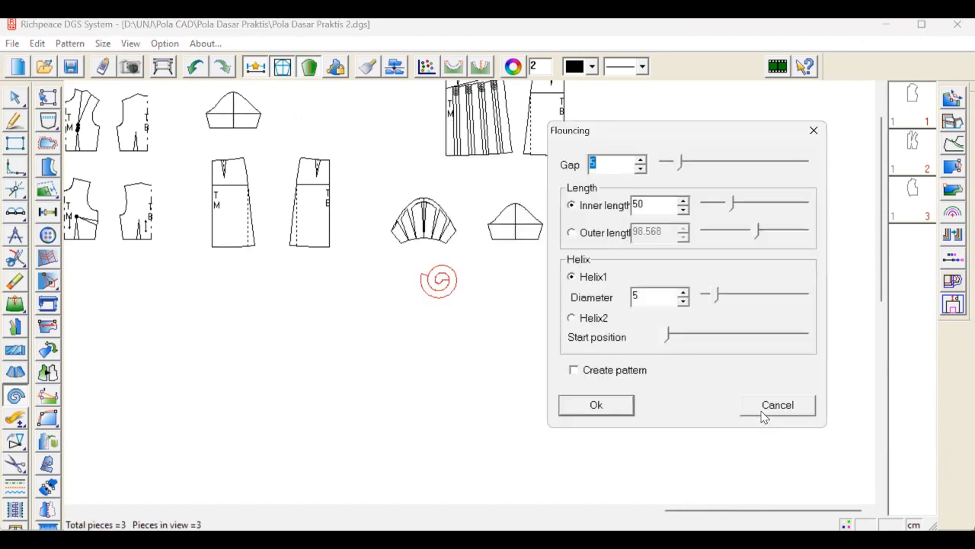
left_click(764, 413)
Start a flounce in the empty area beside the basic sleeve with a gap of 7 cm and inner length of 60 cm
left_click(698, 218)
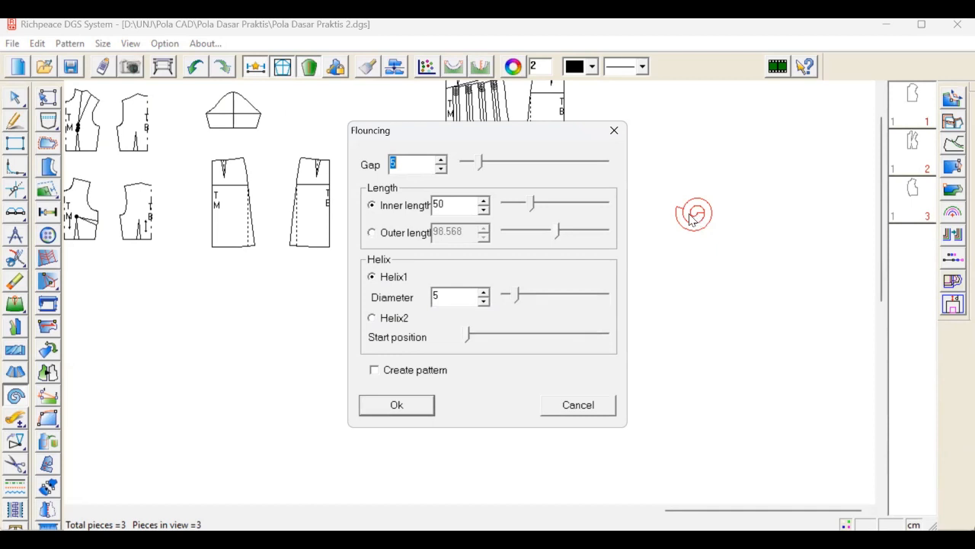
left_click(442, 161)
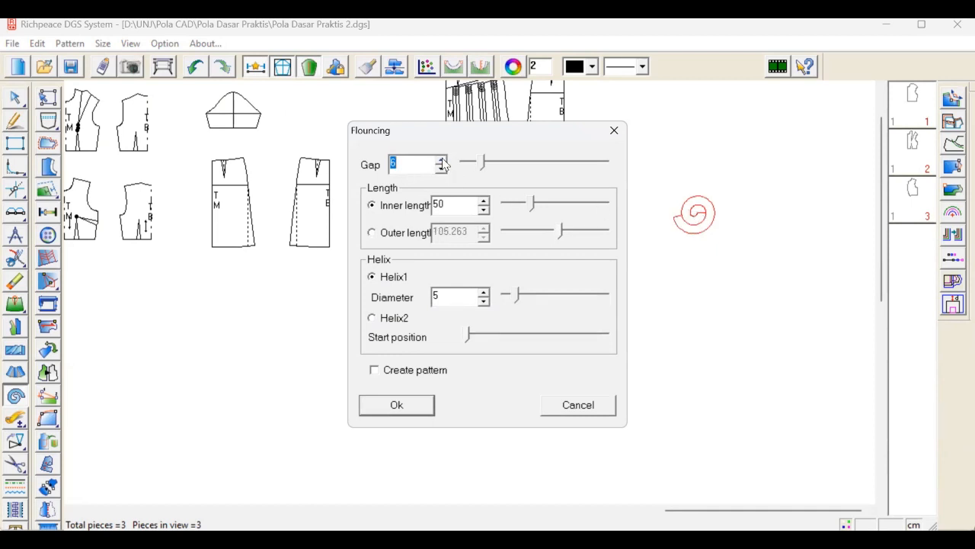
left_click(441, 161)
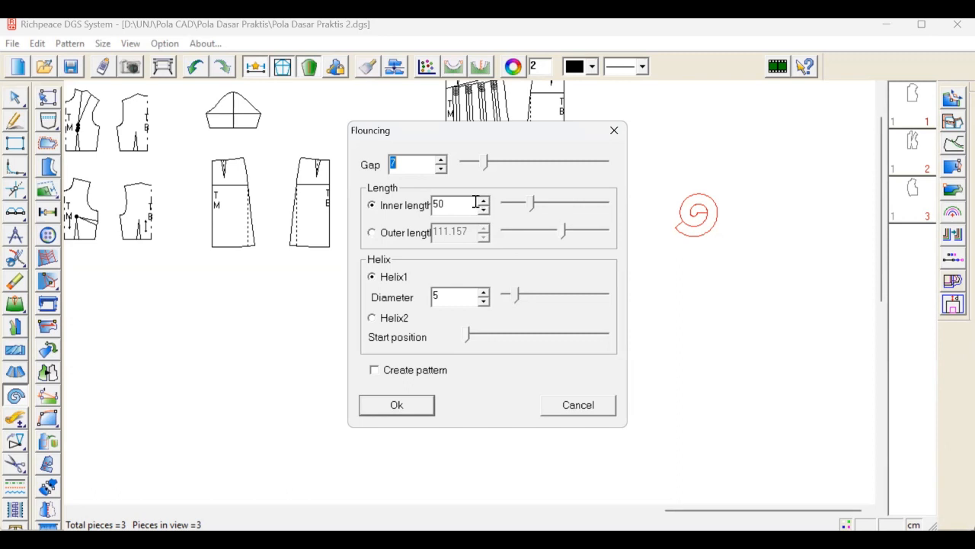
left_click(397, 208)
type("60")
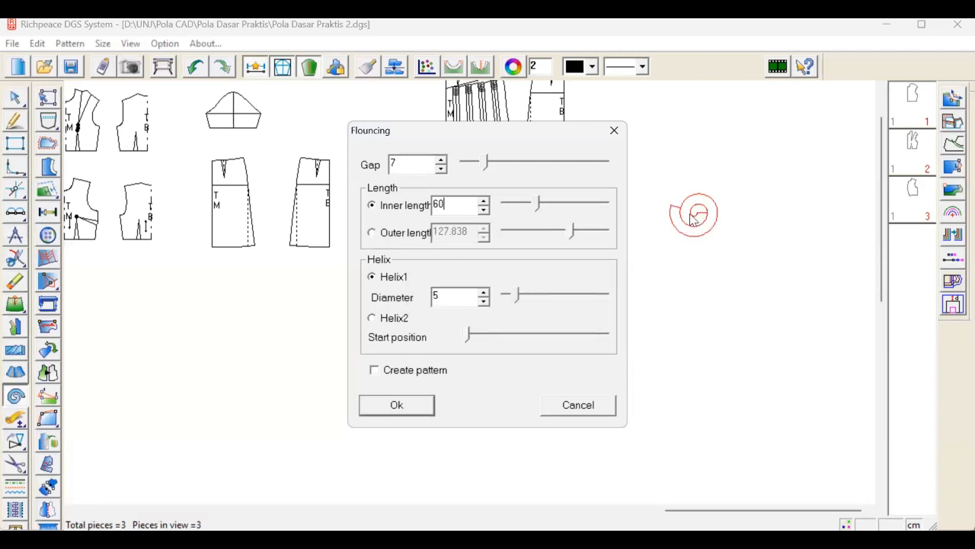
Try larger and smaller Helix1 diameters, settle on 5 cm, and create the flounce
left_click(483, 292)
left_click(483, 292)
left_click(483, 292)
left_click(483, 293)
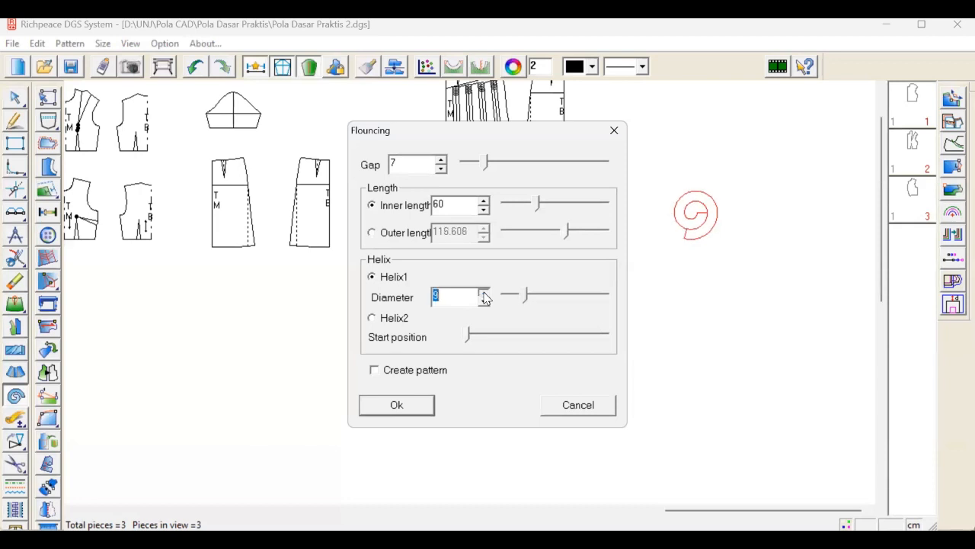
left_click(483, 293)
left_click(483, 293)
left_click(483, 292)
left_click(483, 301)
left_click(483, 301)
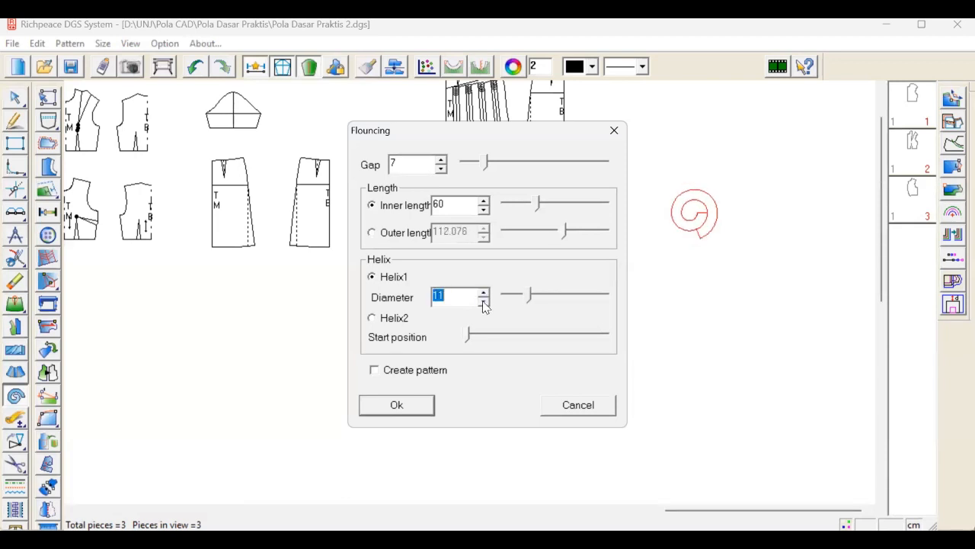
left_click(483, 301)
left_click(483, 301)
left_click(483, 301)
left_click(484, 301)
left_click(483, 301)
left_click(483, 301)
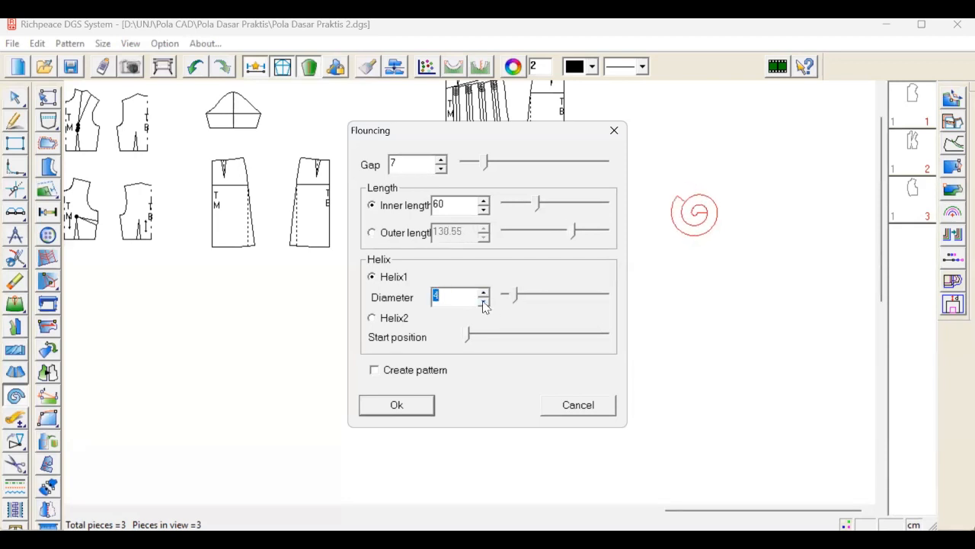
left_click(483, 293)
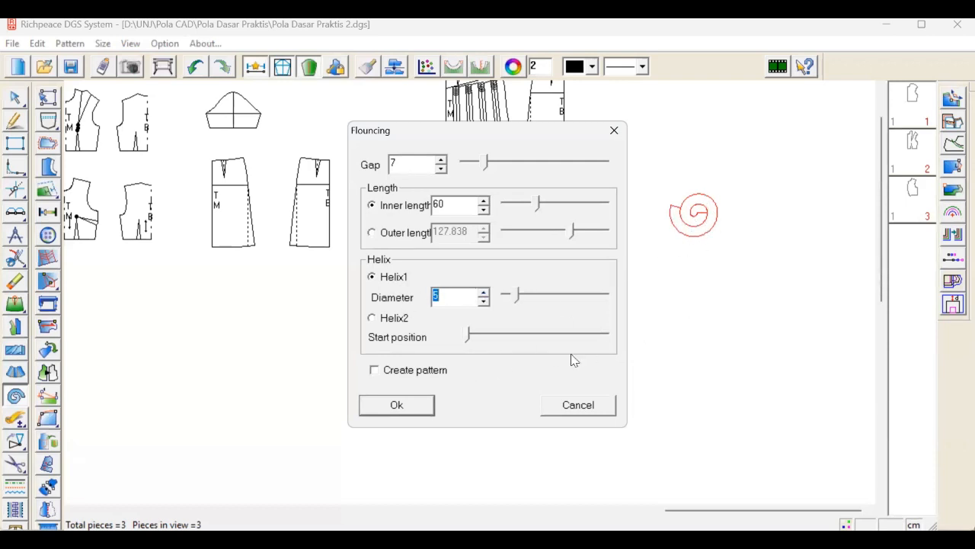
left_click(399, 406)
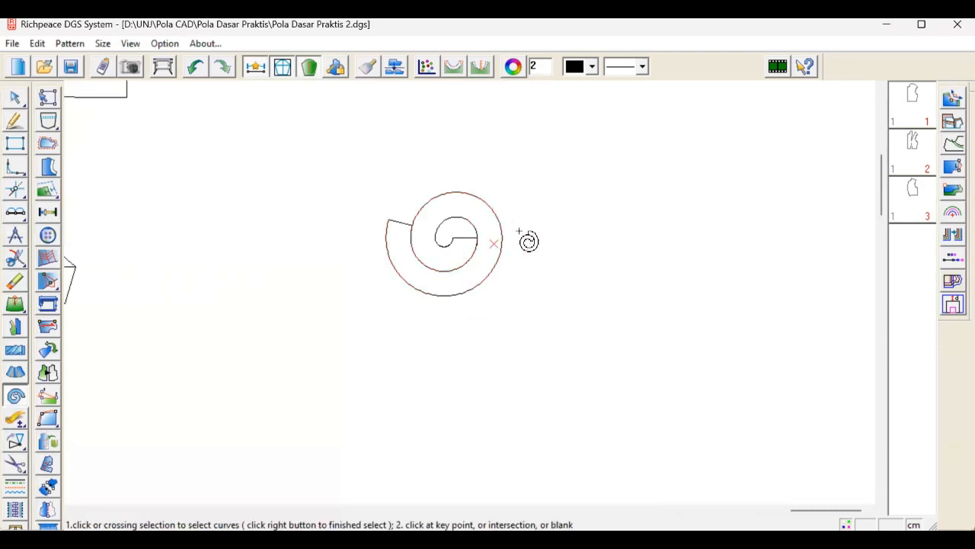
scroll(466, 293, "down", 3)
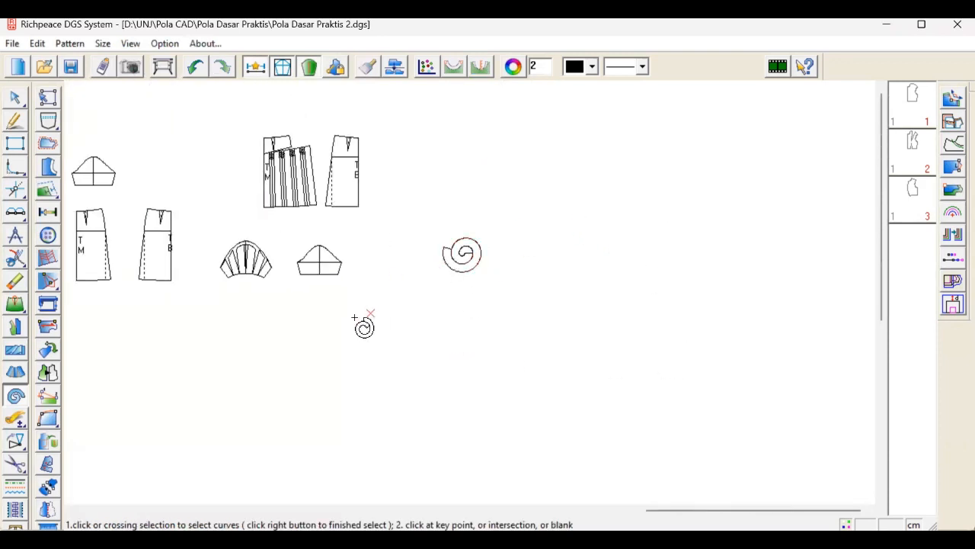